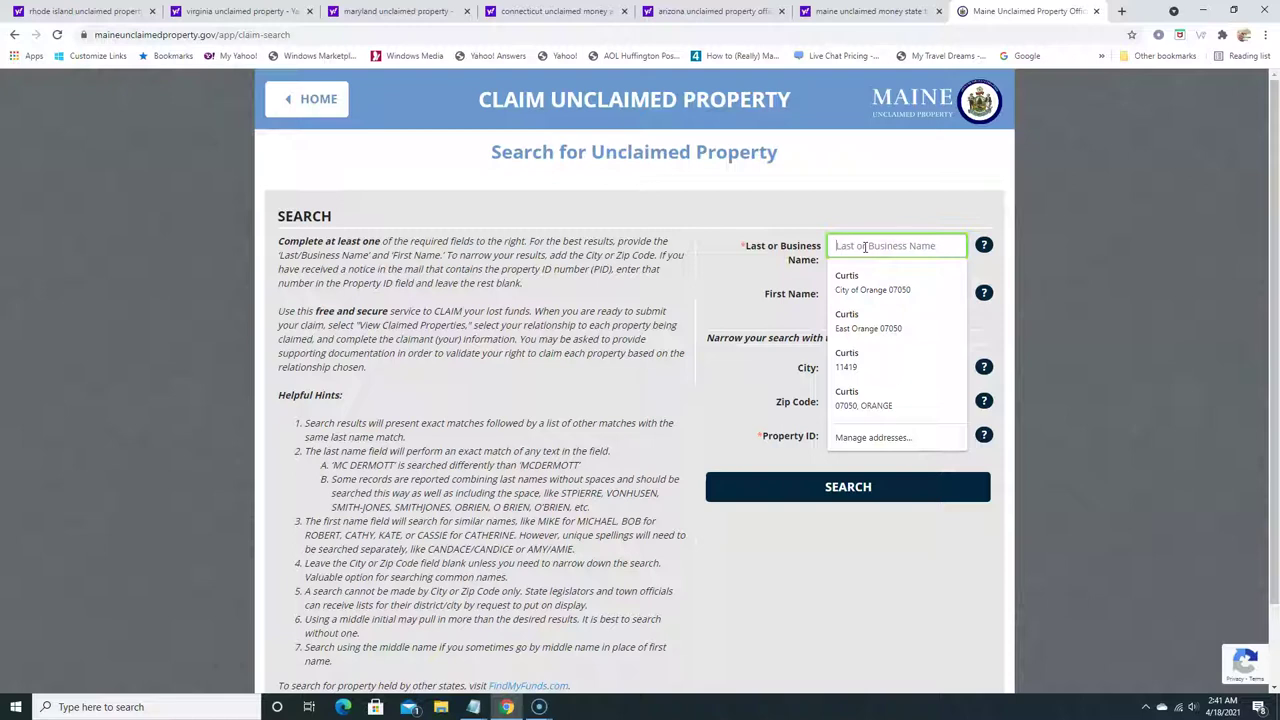
# Search Maine unclaimed property by the owner's last name and review the matching records
pyautogui.write('Holts')
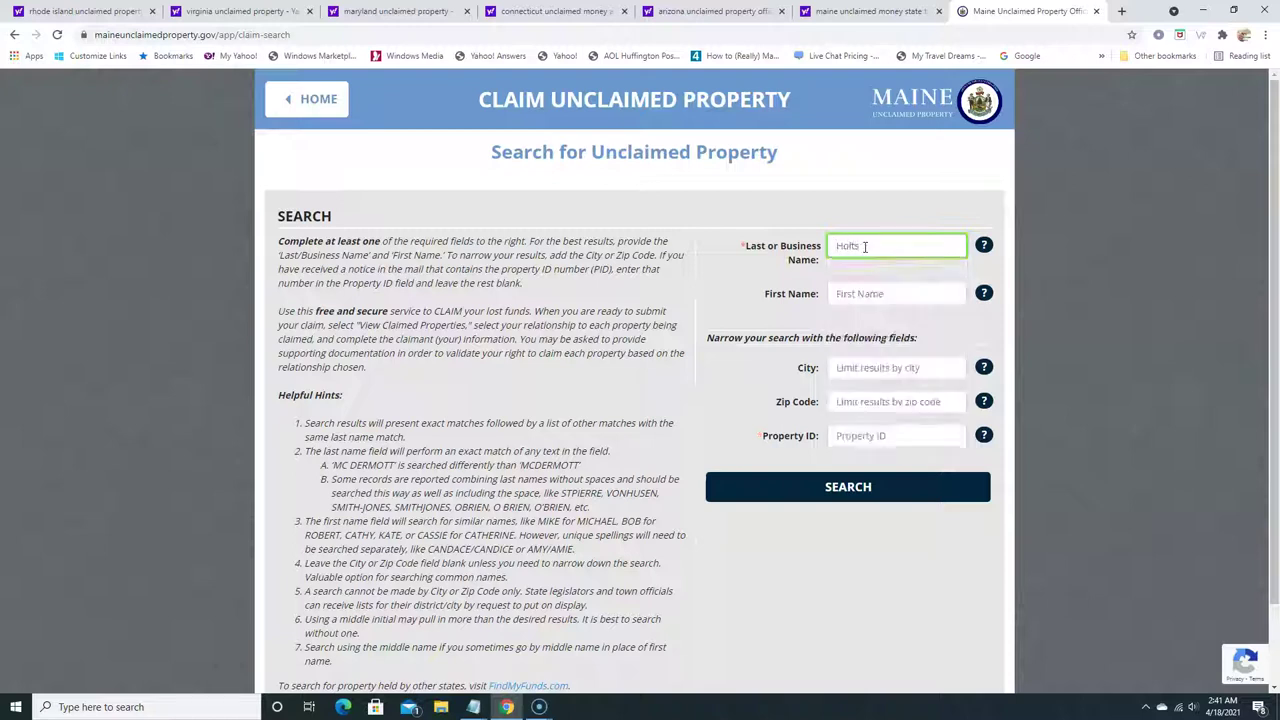
pyautogui.click(863, 489)
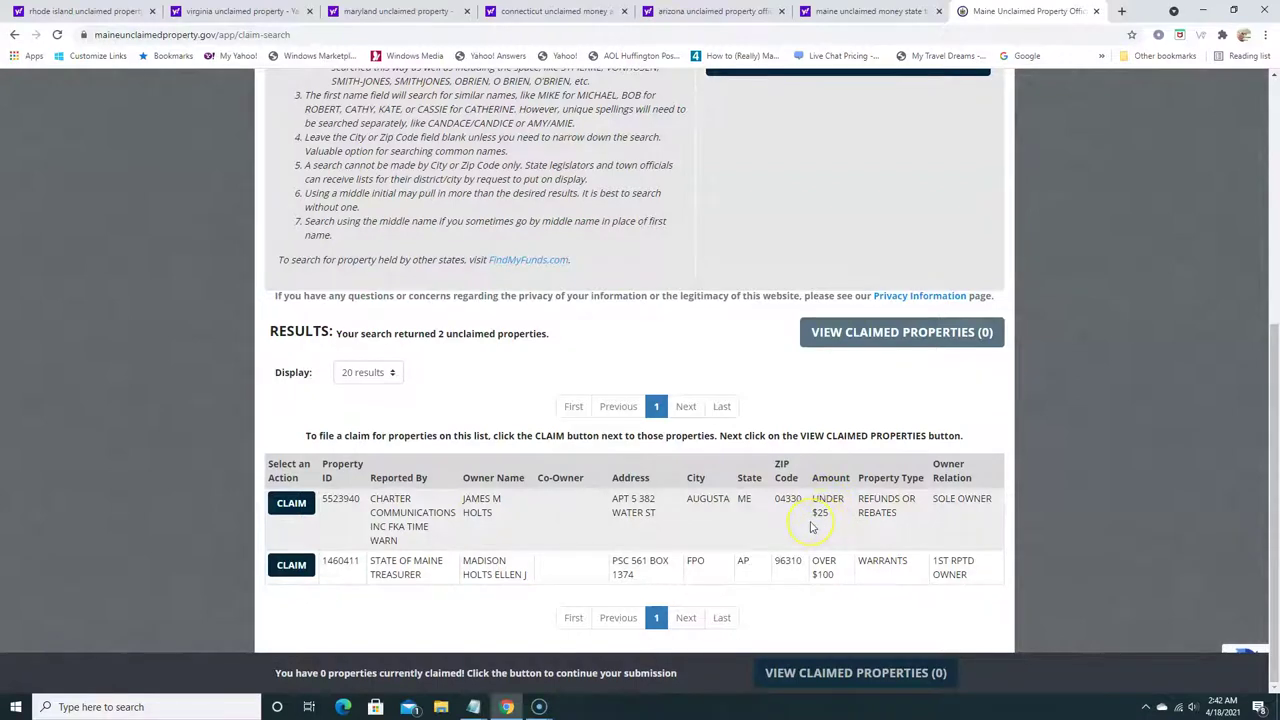
pyautogui.scroll(3, 812, 528)
pyautogui.scroll(-3, 811, 528)
# Claim the warrants property reported by the State of Maine Treasurer and open the list of claimed properties
pyautogui.click(292, 566)
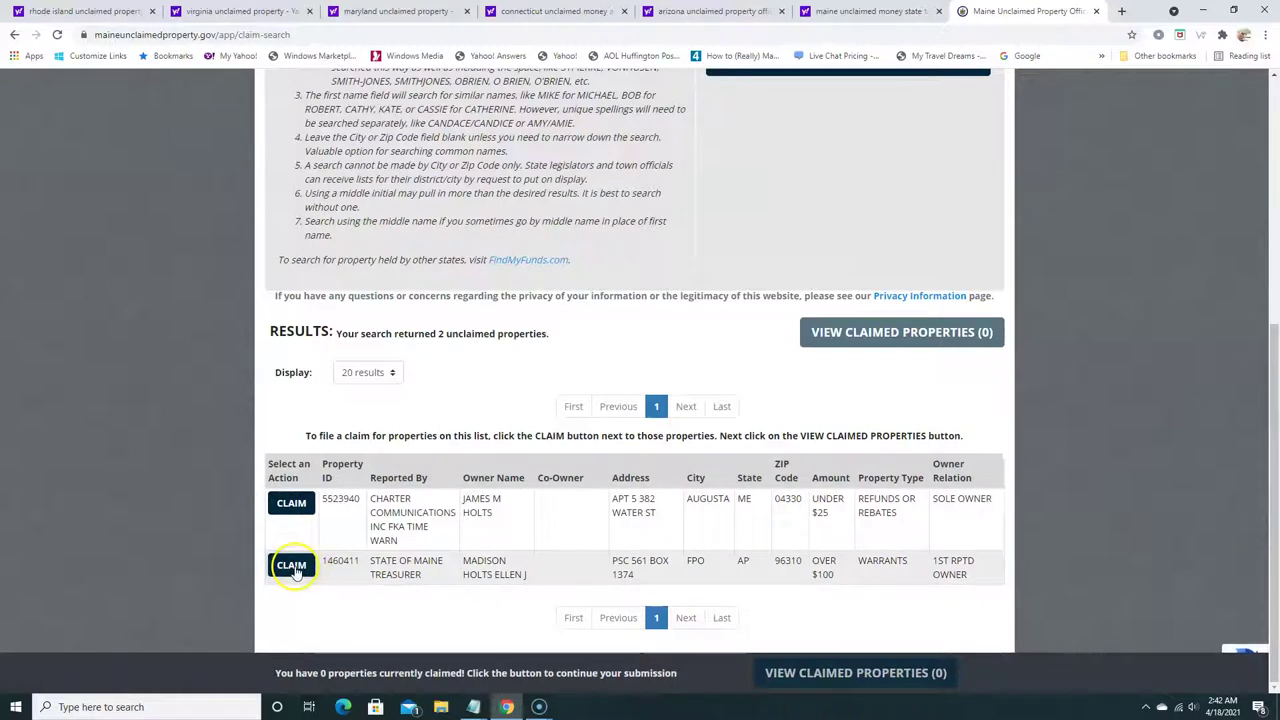
pyautogui.click(862, 334)
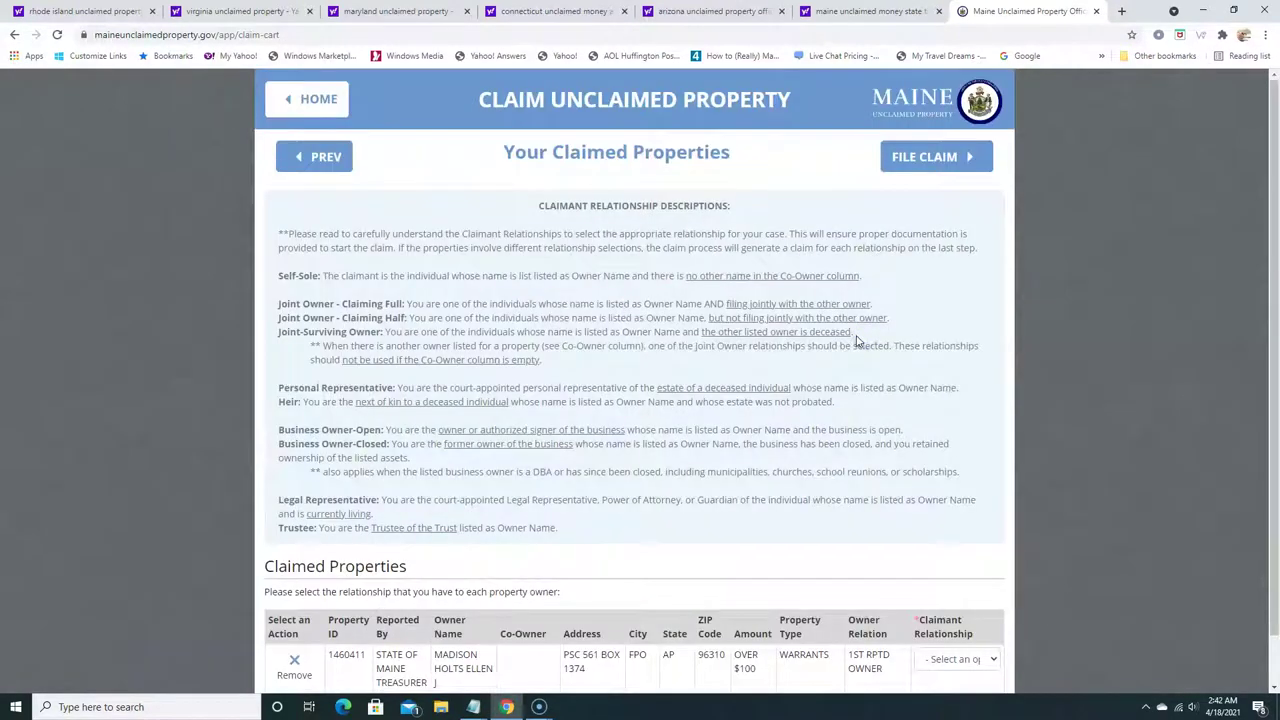
pyautogui.scroll(-1, 925, 311)
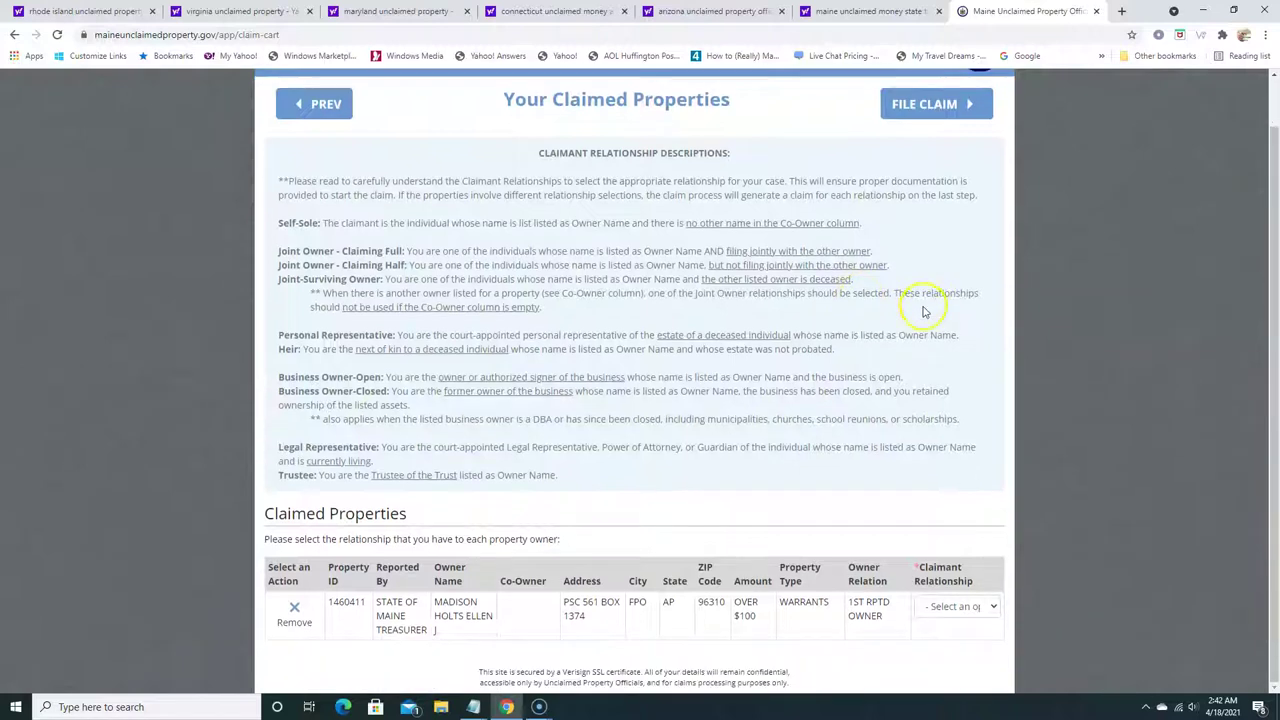
# Set the claimant relationship to Self - Sole for the claimed property and proceed to filing the claim
pyautogui.click(958, 607)
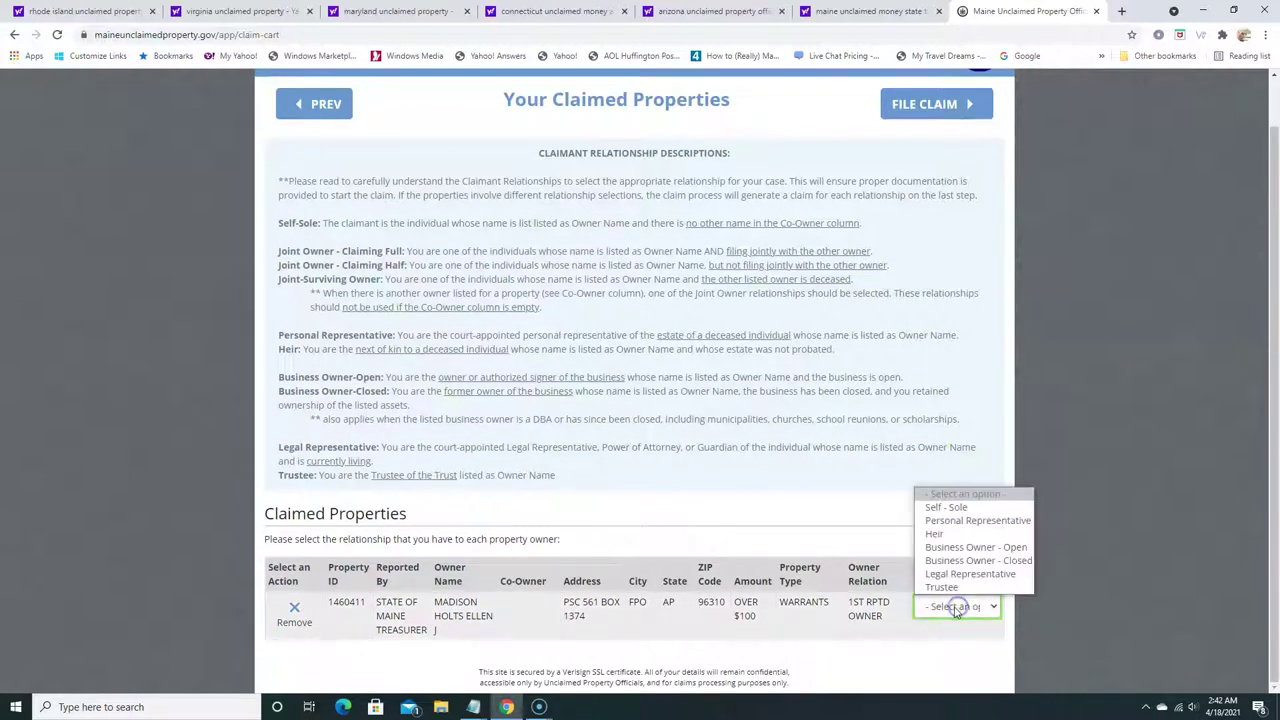
pyautogui.click(950, 508)
pyautogui.click(922, 108)
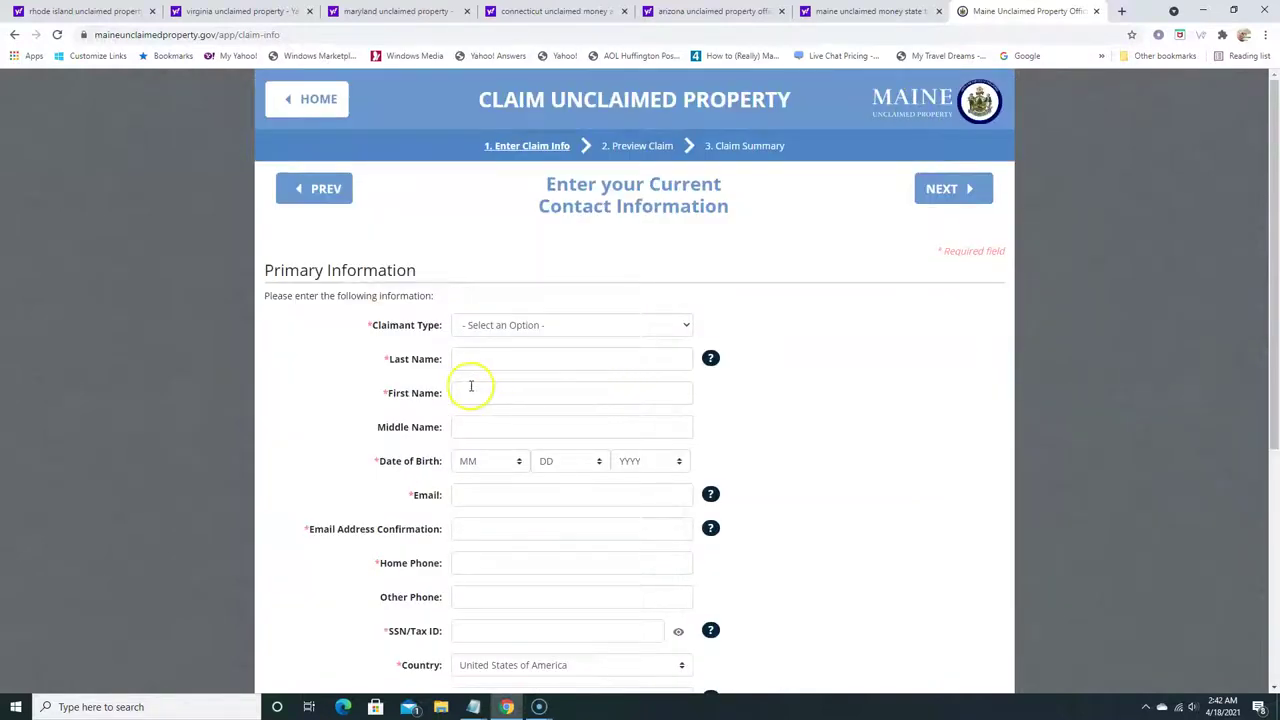
# Set how the claimant heard about the service to Another website in the contact information form
pyautogui.scroll(-1, 328, 357)
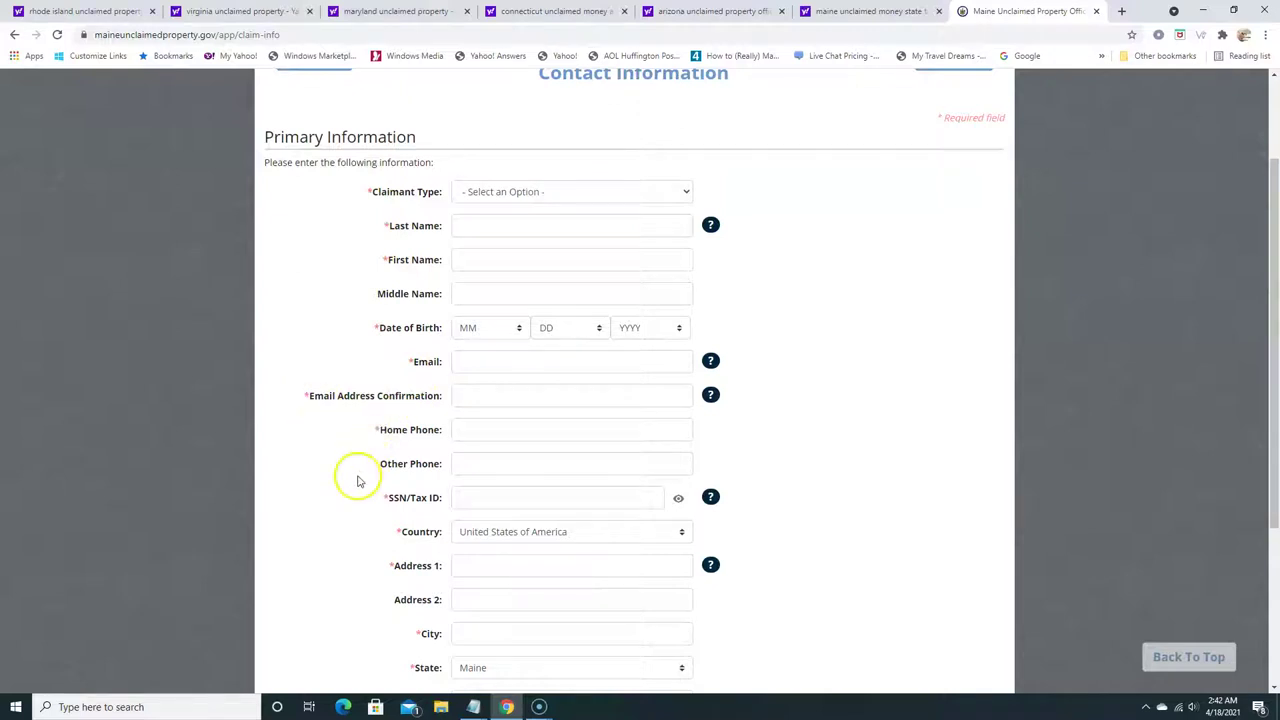
pyautogui.scroll(-2, 365, 488)
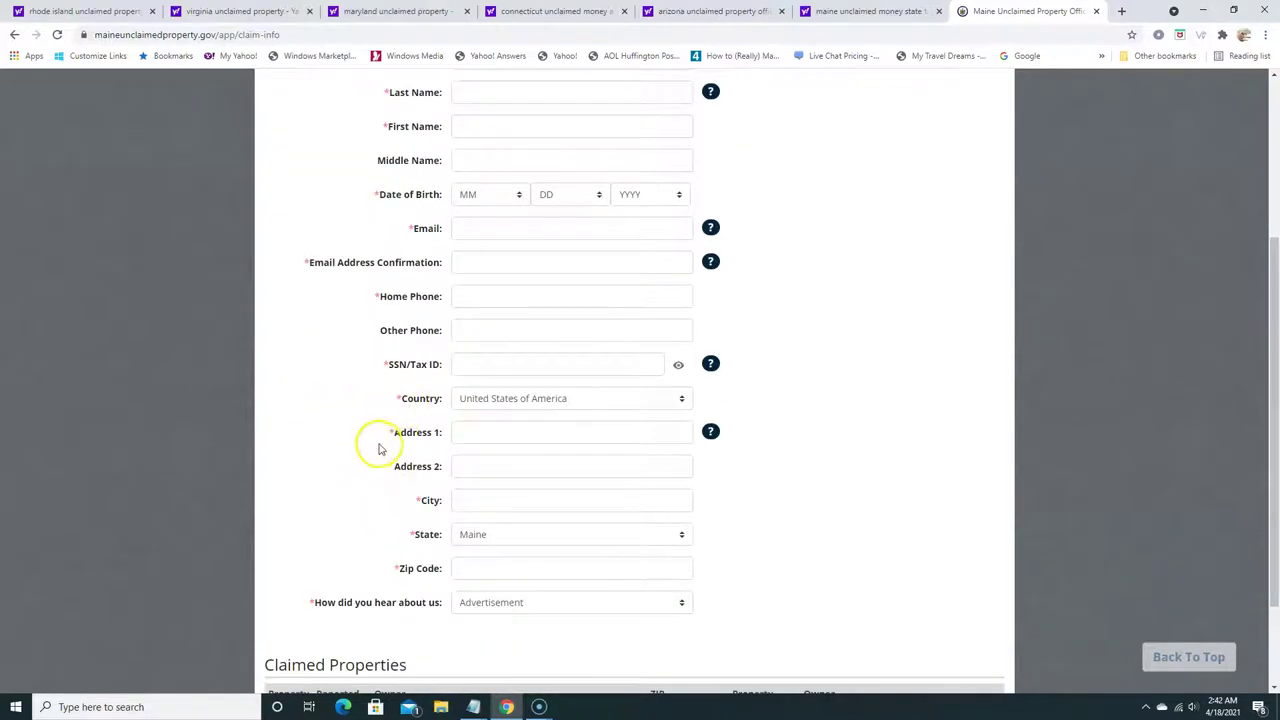
pyautogui.scroll(-1, 375, 450)
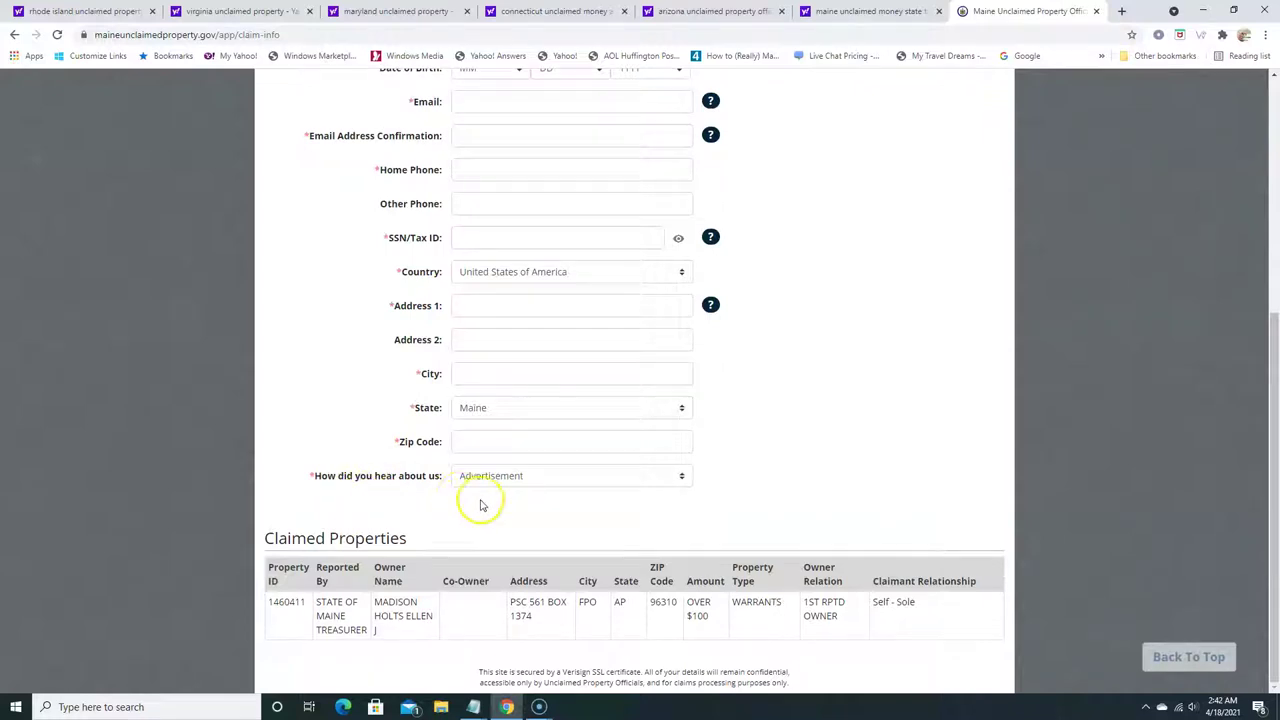
pyautogui.click(591, 477)
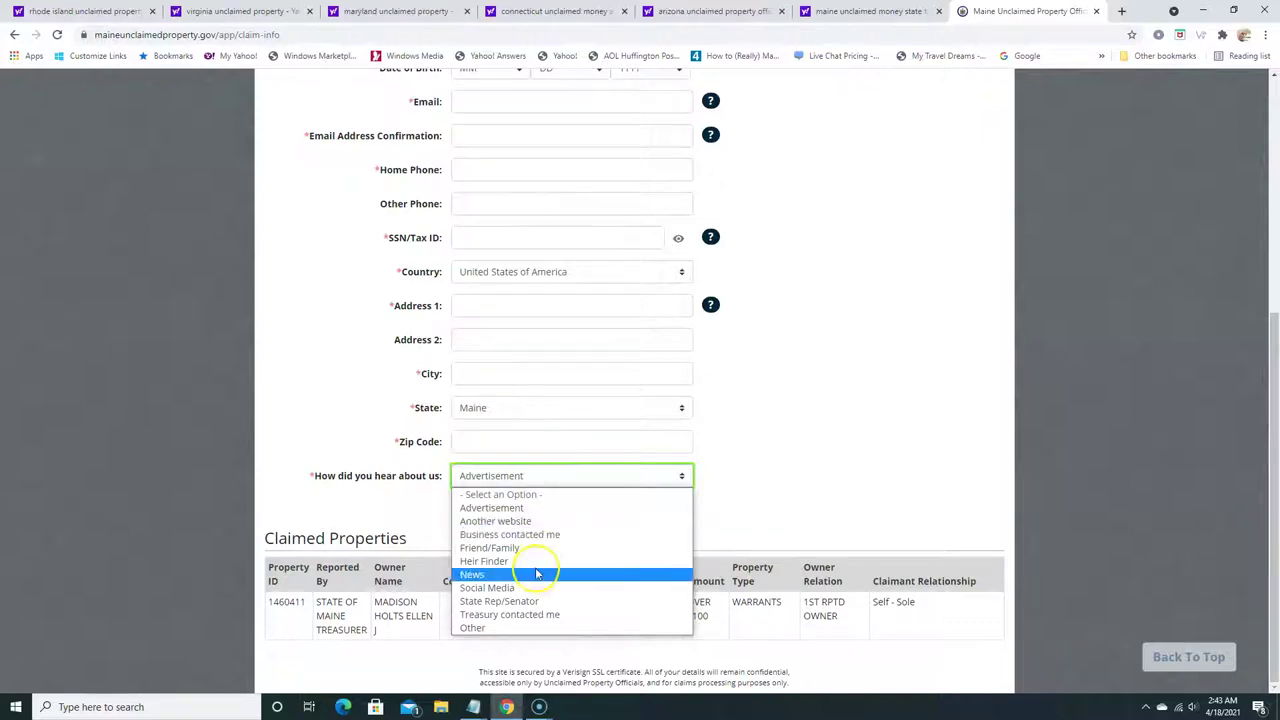
pyautogui.click(790, 465)
pyautogui.click(641, 477)
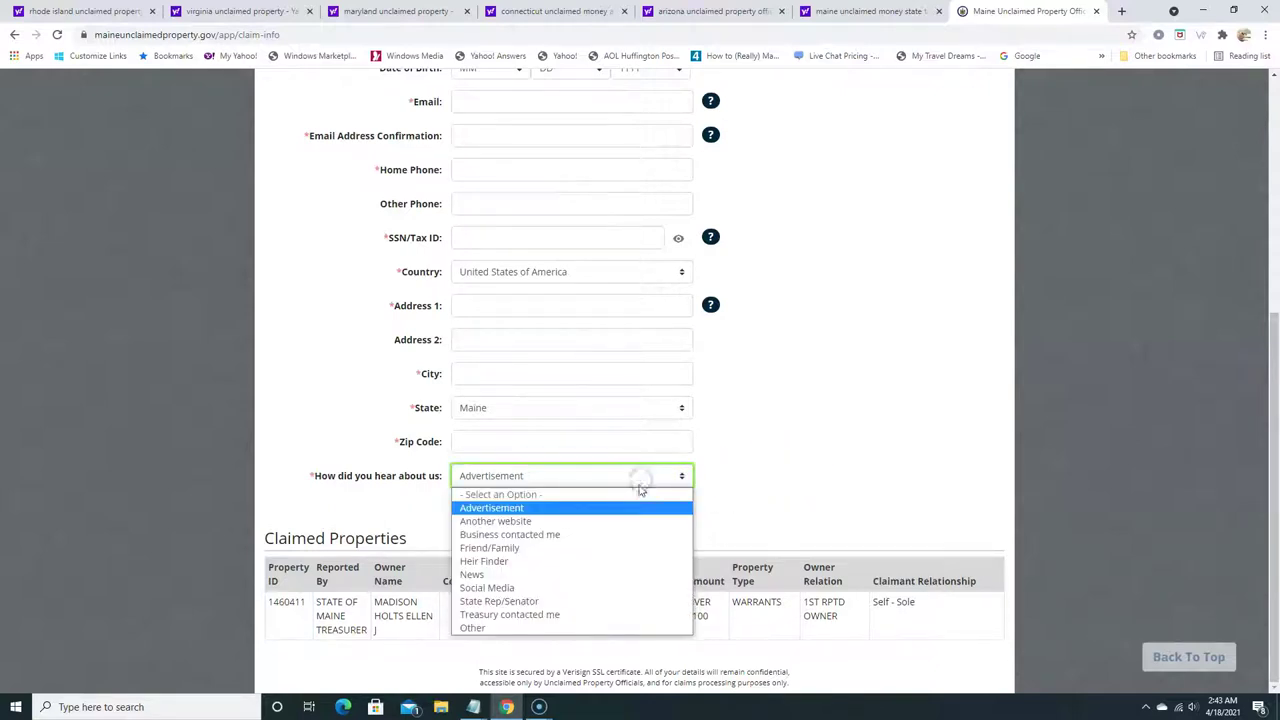
pyautogui.click(769, 462)
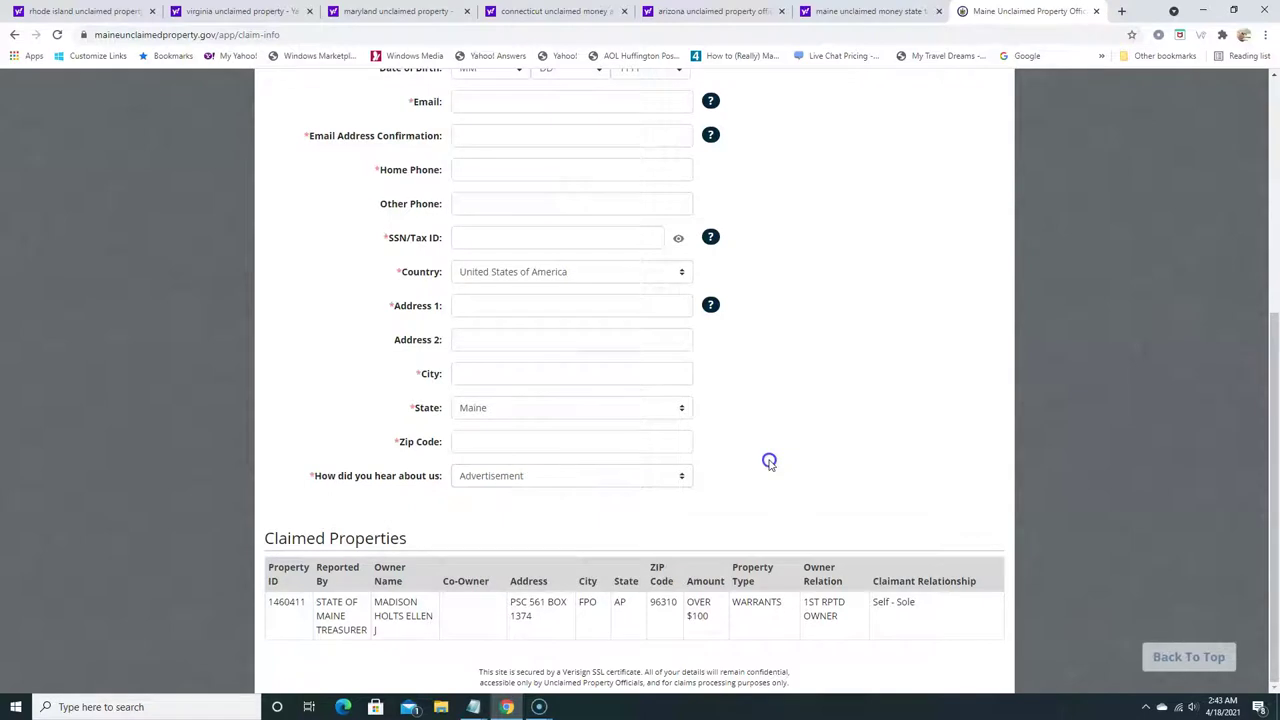
pyautogui.click(651, 477)
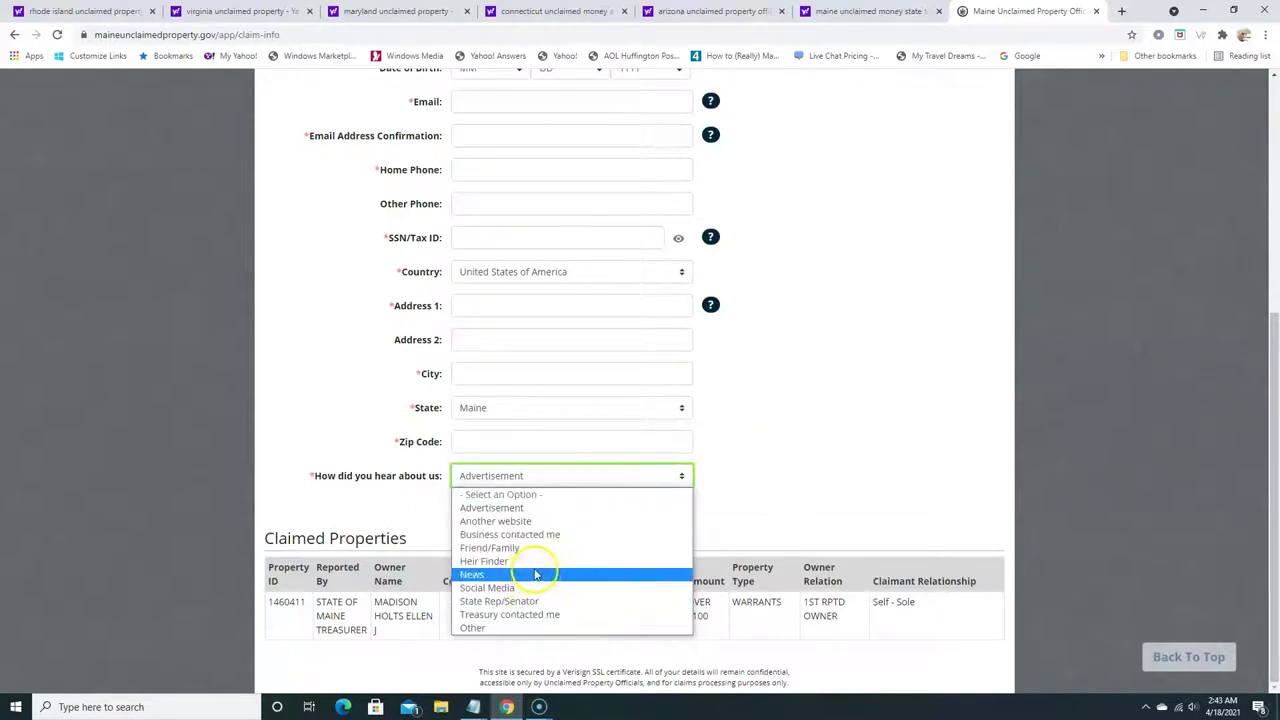
pyautogui.click(549, 523)
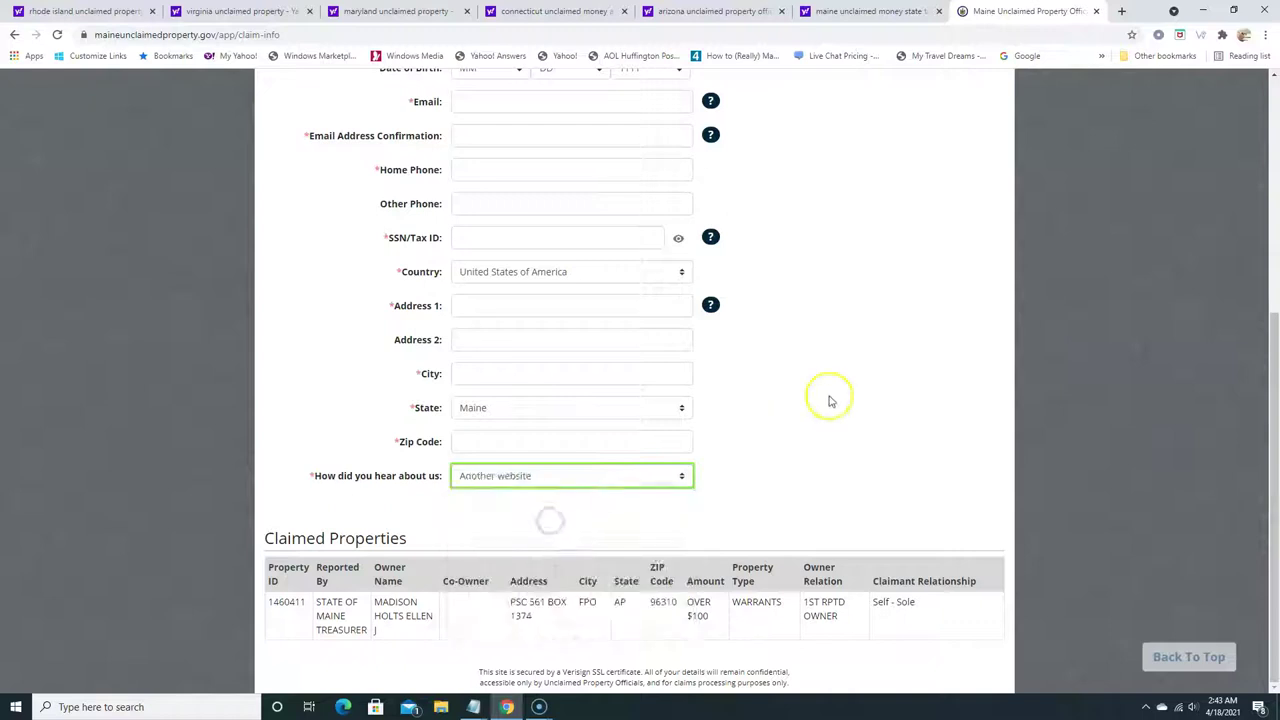
# Review the full contact information form, from the claimant type field to the claimed properties table
pyautogui.scroll(4, 834, 420)
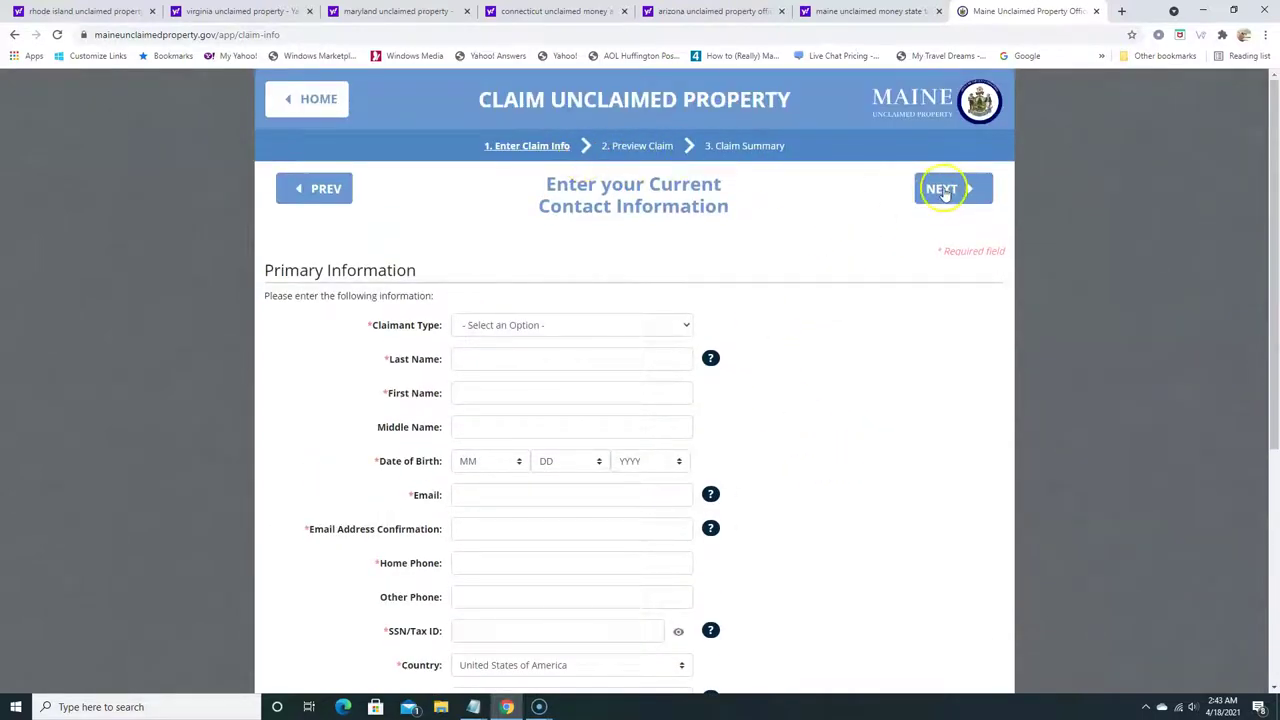
pyautogui.scroll(-4, 623, 316)
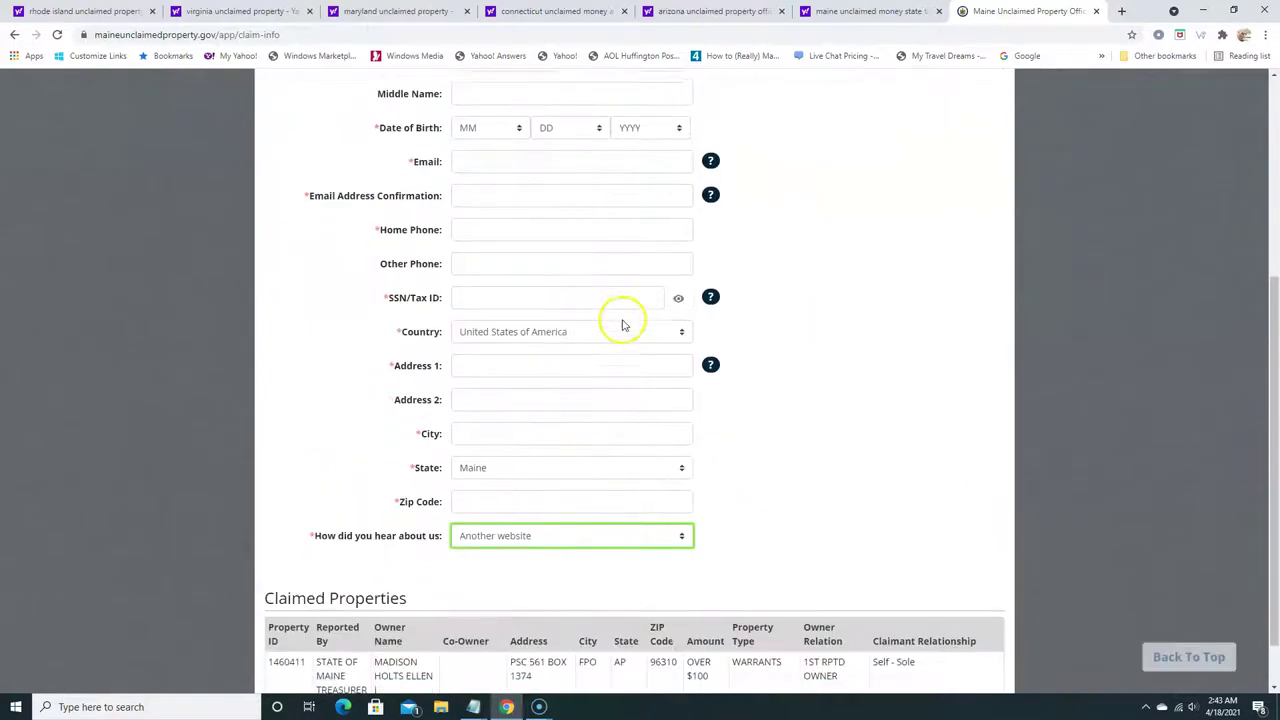
pyautogui.scroll(4, 610, 358)
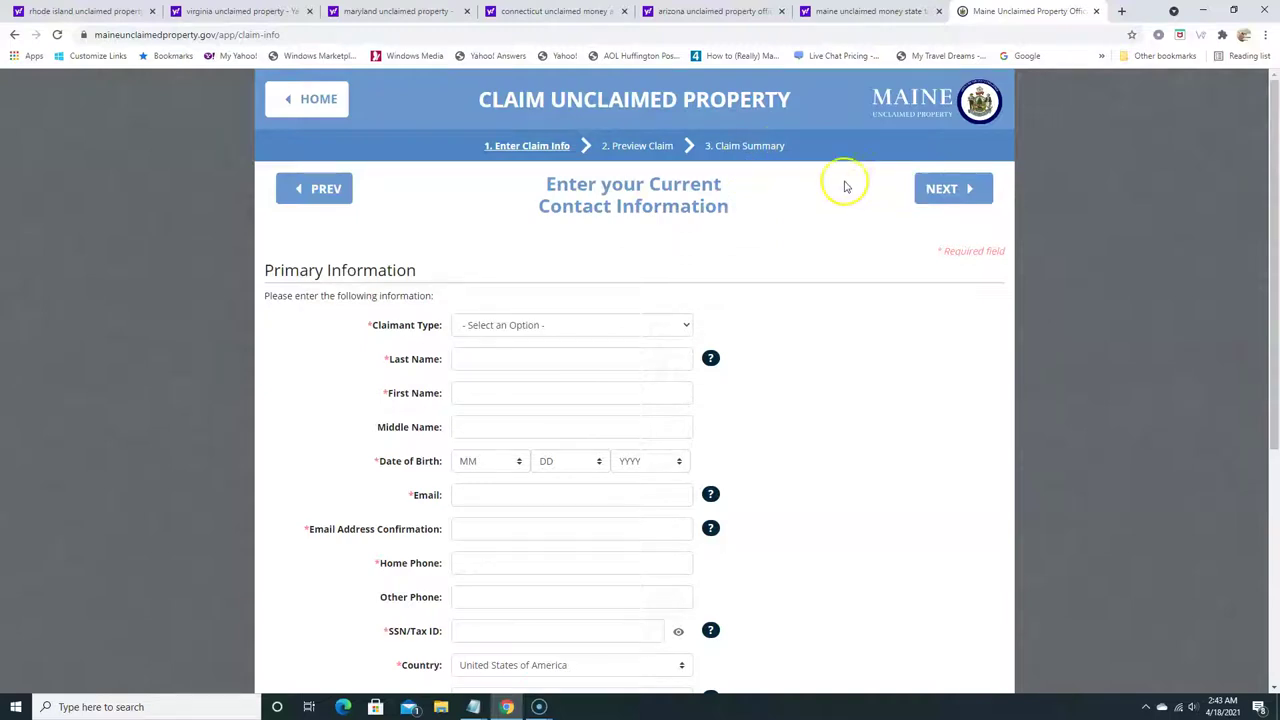
pyautogui.scroll(-1, 788, 251)
pyautogui.scroll(-4, 788, 251)
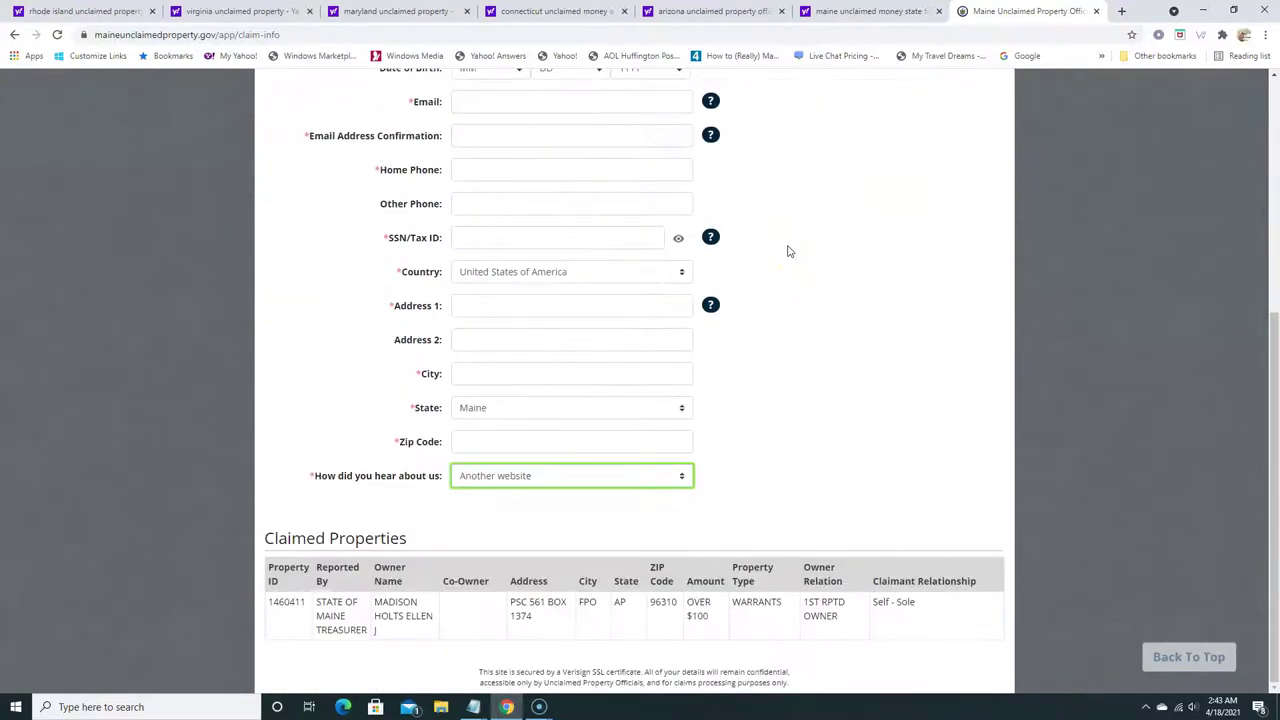
pyautogui.scroll(4, 788, 251)
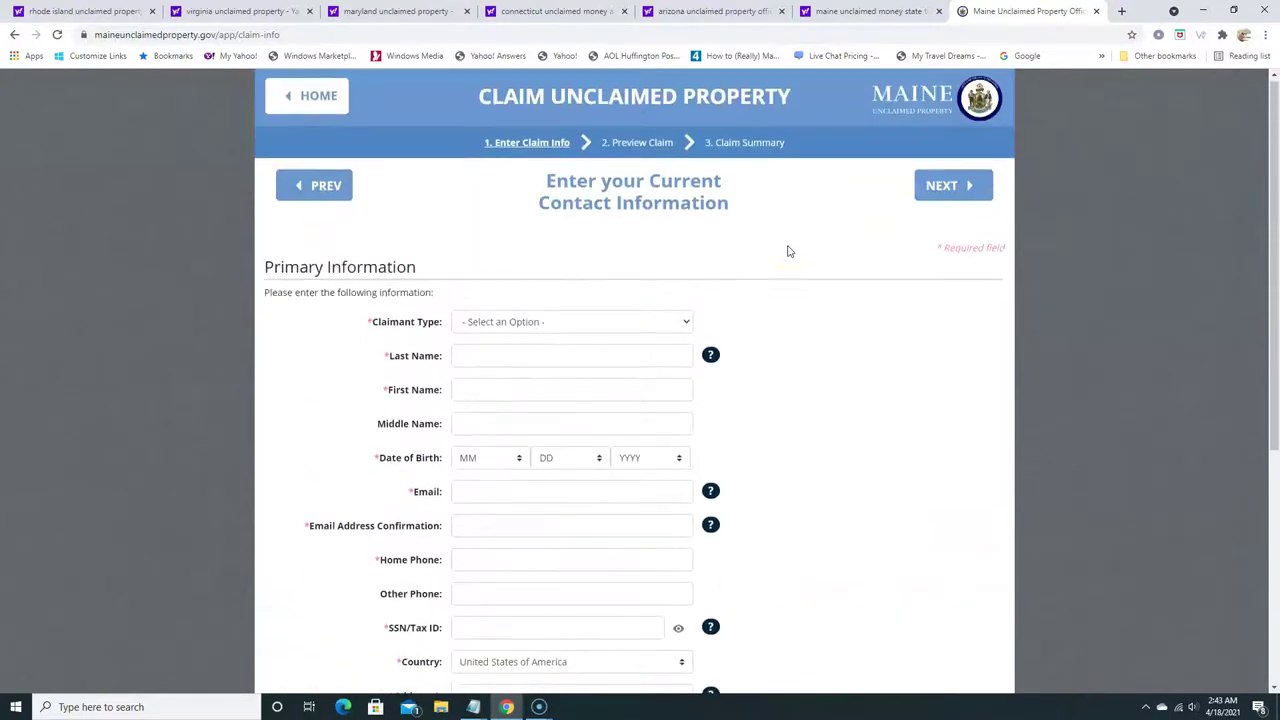
pyautogui.scroll(-4, 788, 251)
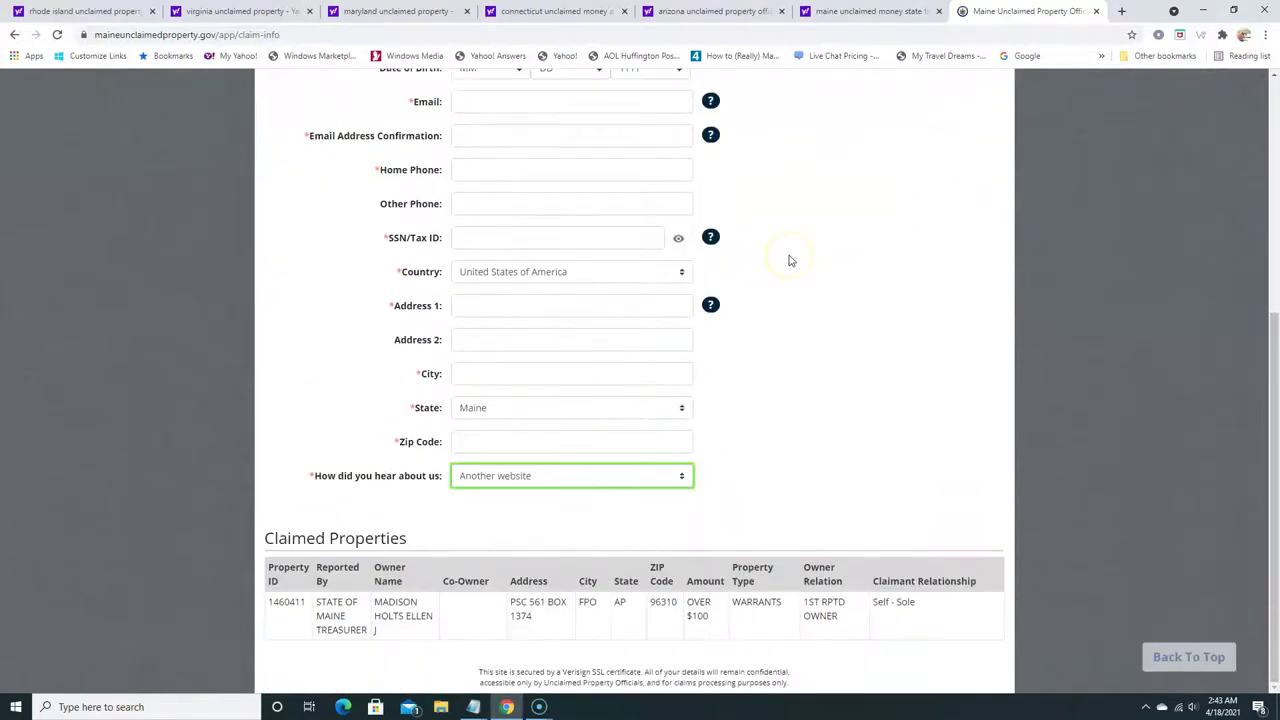
pyautogui.scroll(4, 788, 260)
pyautogui.scroll(-4, 788, 262)
pyautogui.scroll(5, 786, 269)
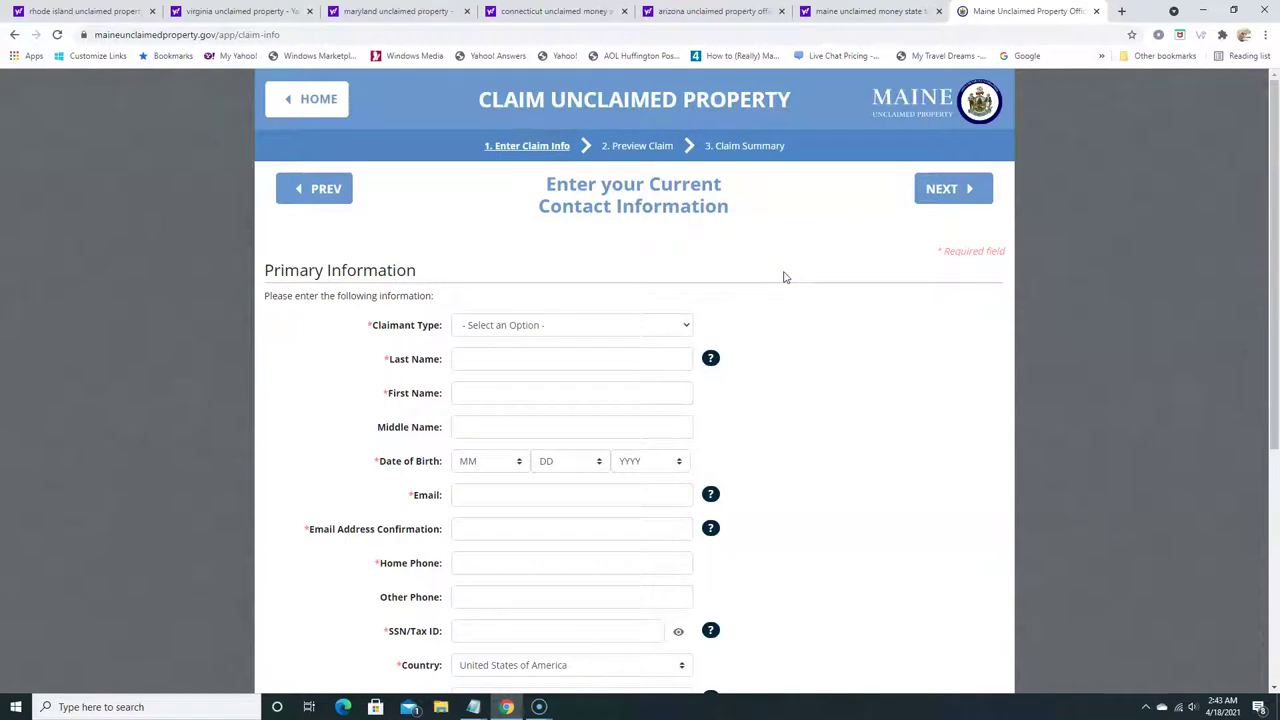
# Leave the claim form for the site's home page and open a new unclaimed property search
pyautogui.click(793, 272)
pyautogui.click(489, 160)
pyautogui.click(323, 102)
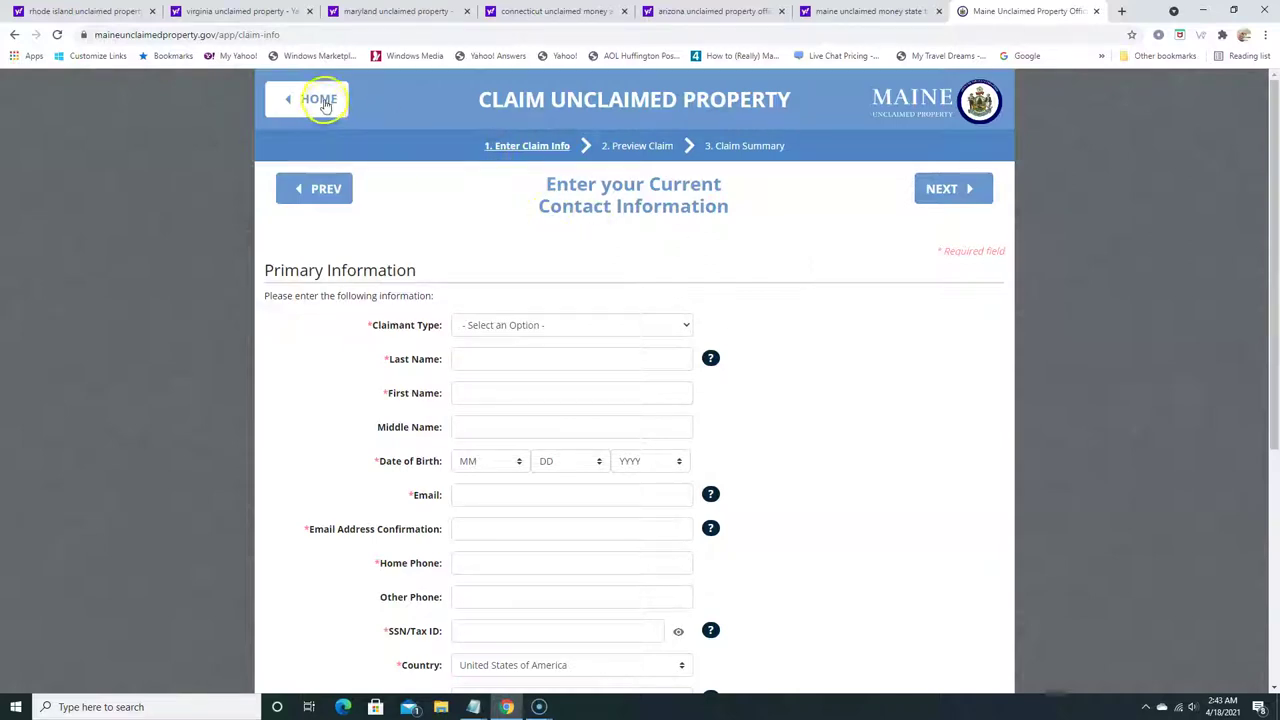
pyautogui.click(699, 122)
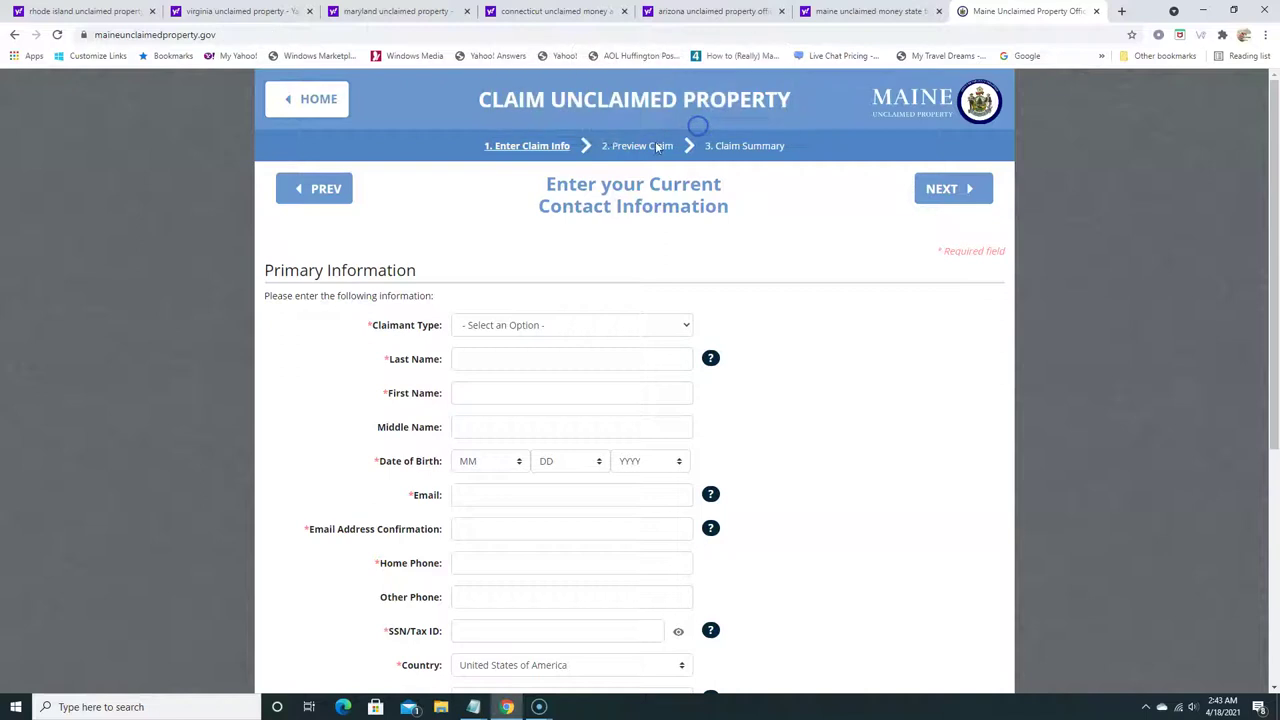
pyautogui.click(626, 356)
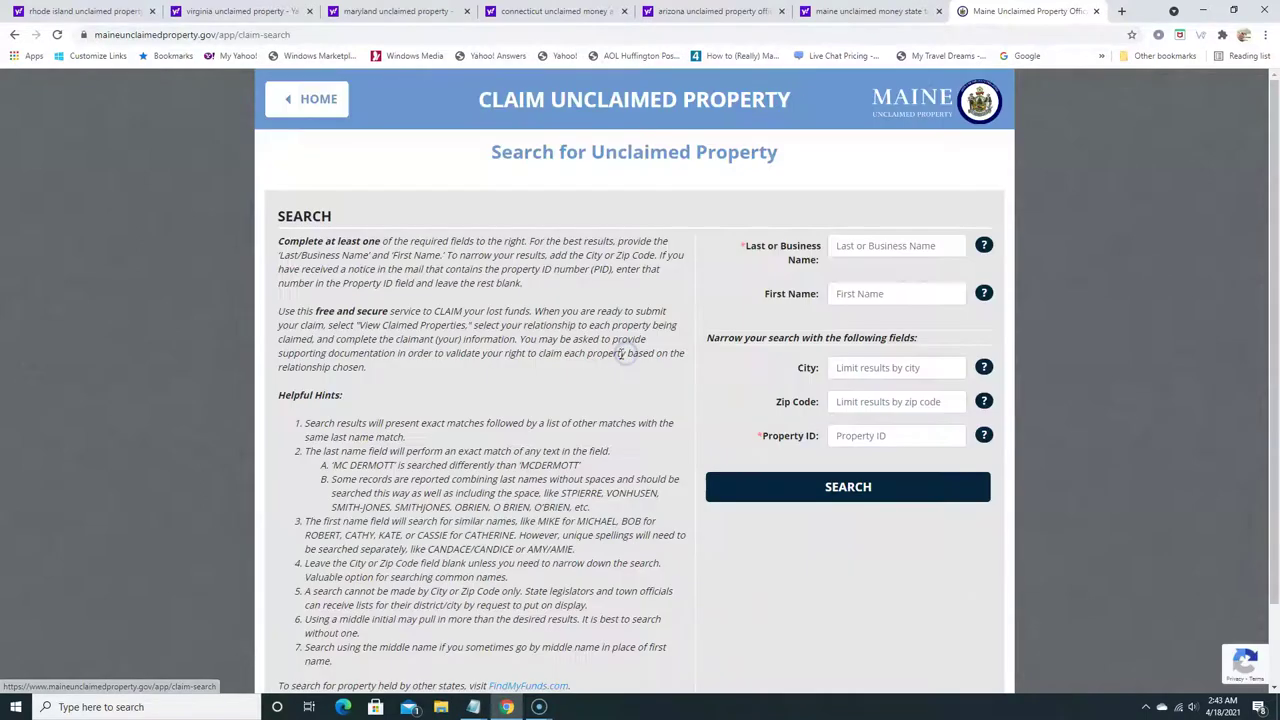
# Search for unclaimed property under a different last name
pyautogui.click(876, 246)
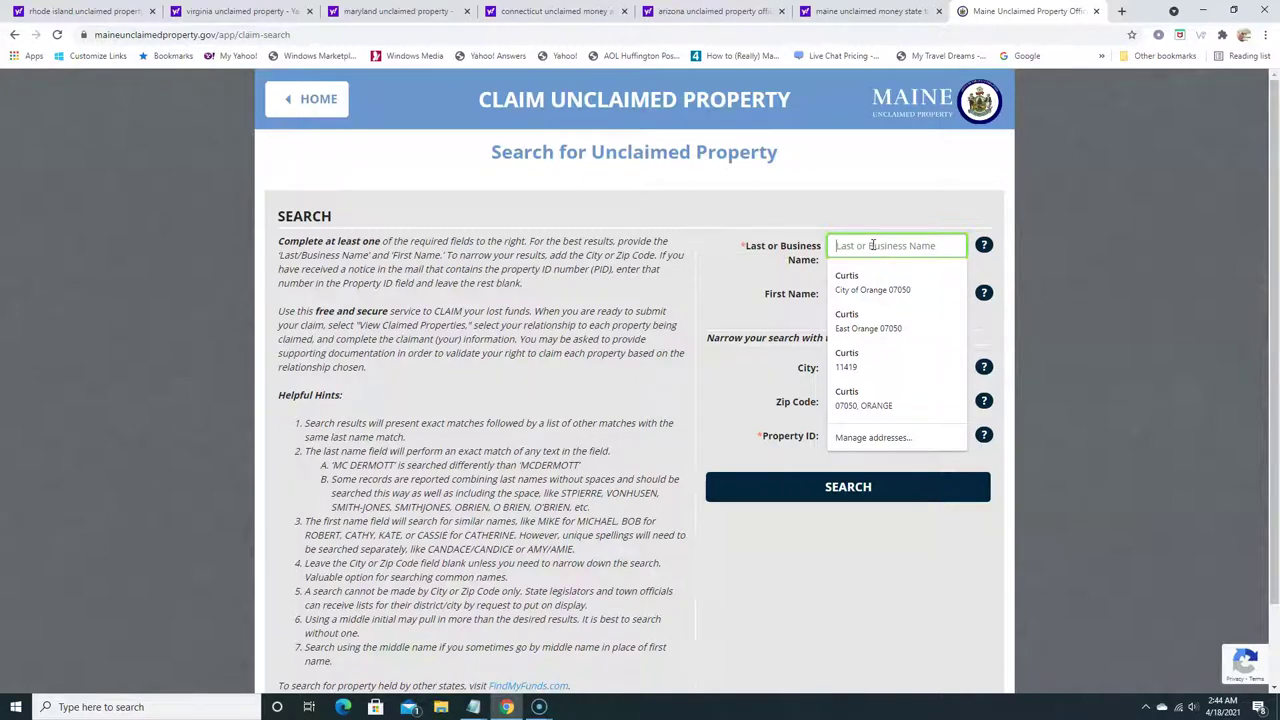
pyautogui.write('James')
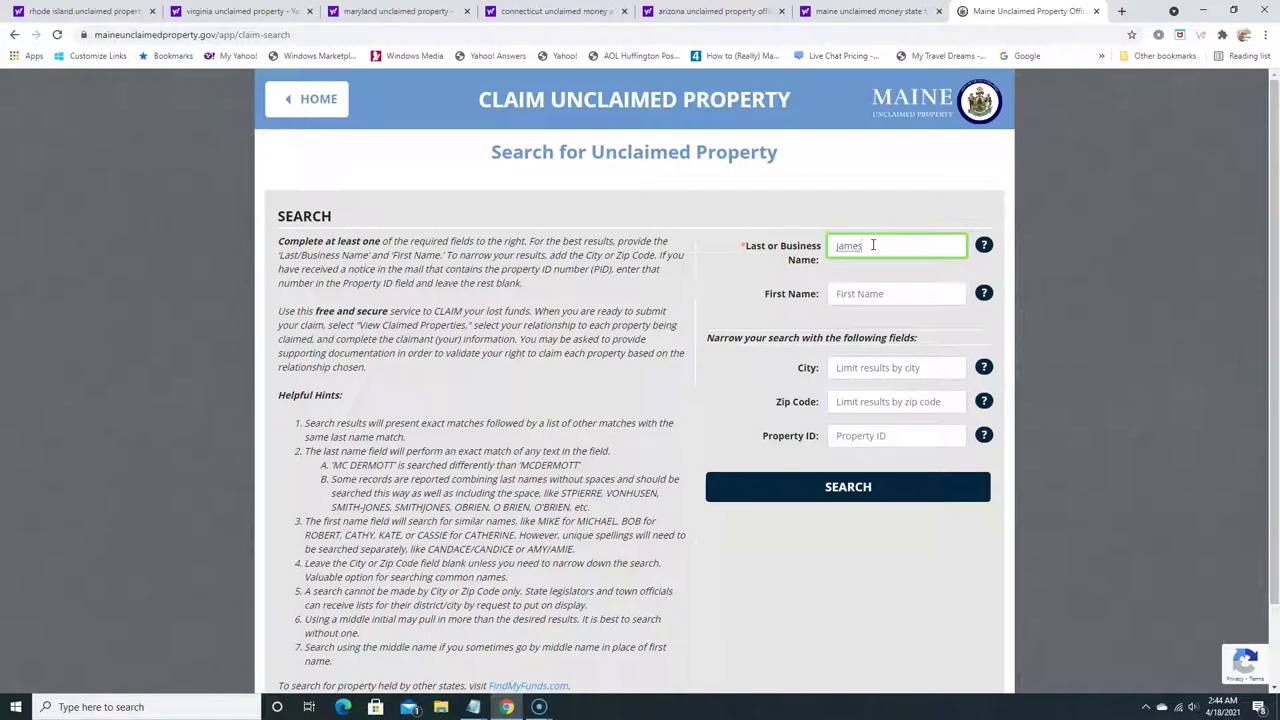
pyautogui.click(901, 490)
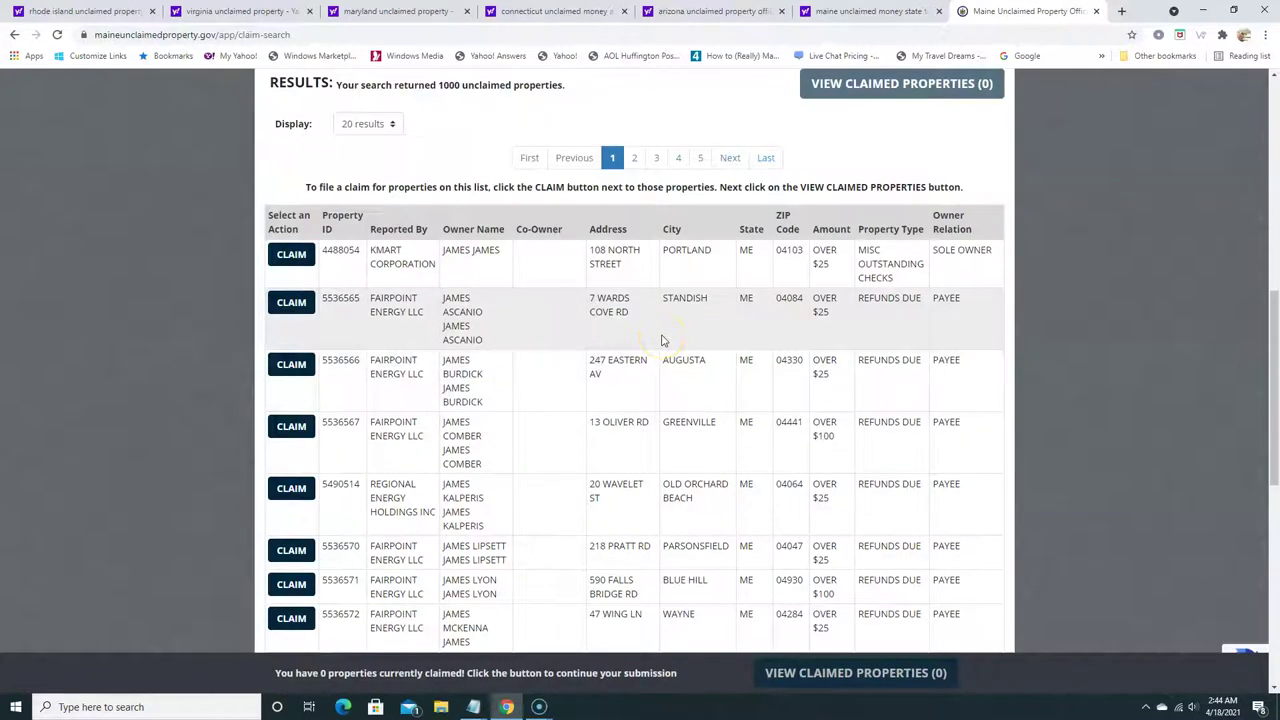
# Examine the search results, comparing the reporting companies, owners, cities, amounts and property types
pyautogui.scroll(-6, 661, 341)
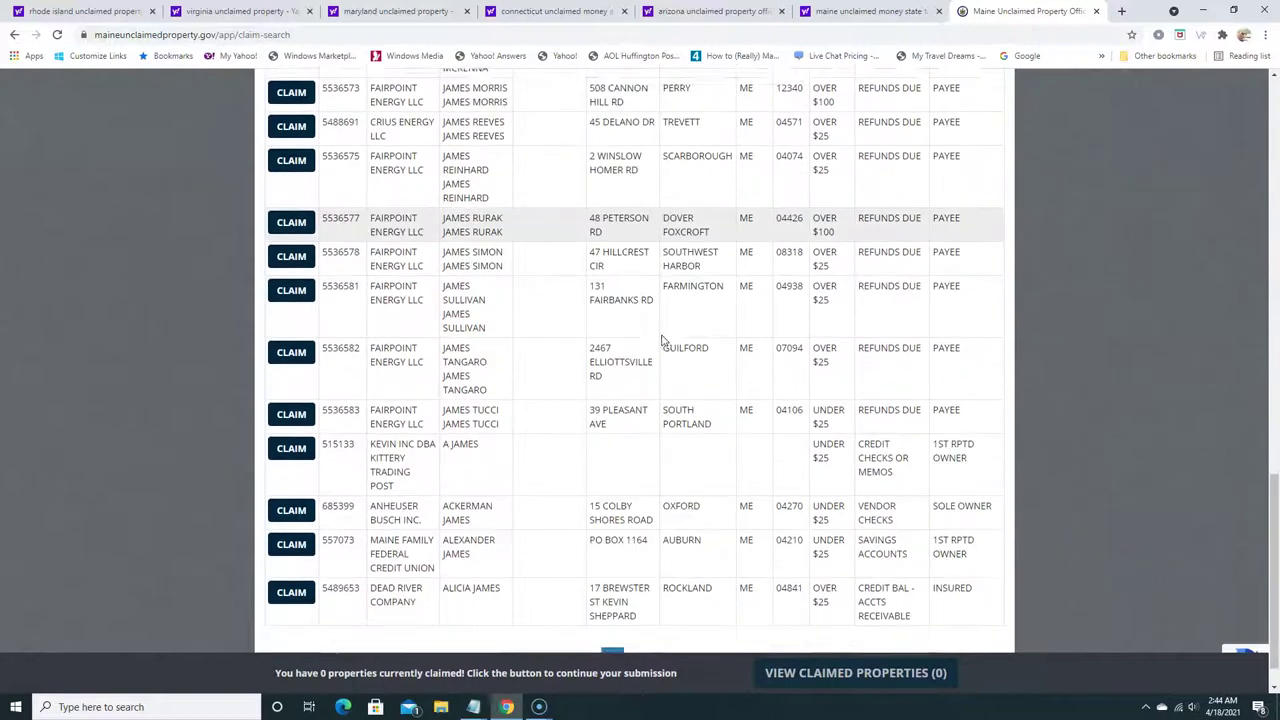
pyautogui.scroll(-1, 661, 341)
pyautogui.scroll(7, 661, 341)
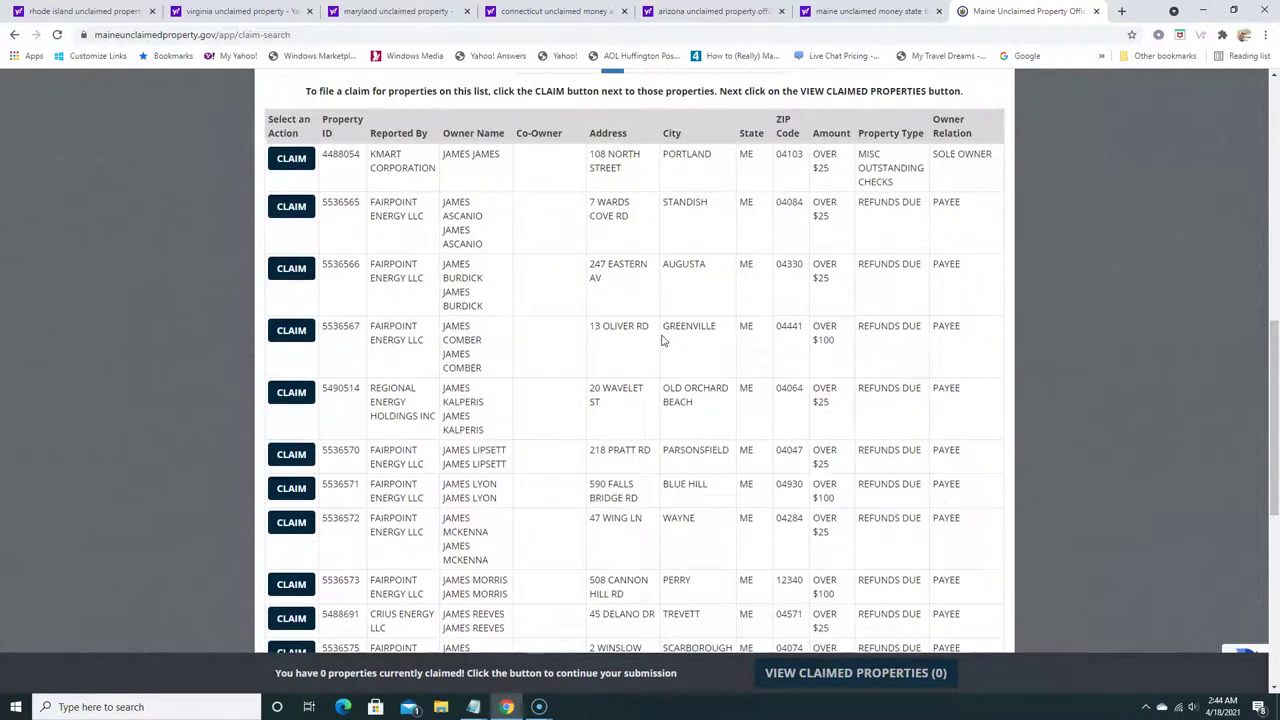
pyautogui.scroll(1, 661, 341)
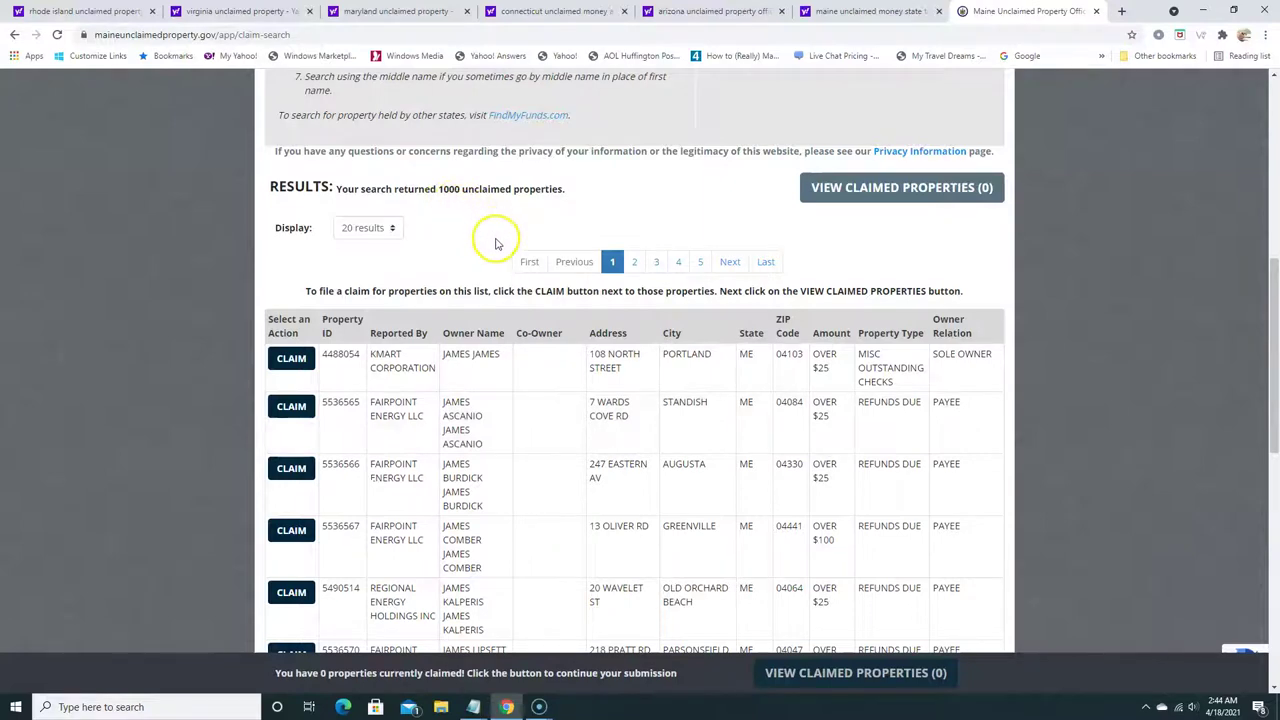
pyautogui.scroll(-4, 490, 245)
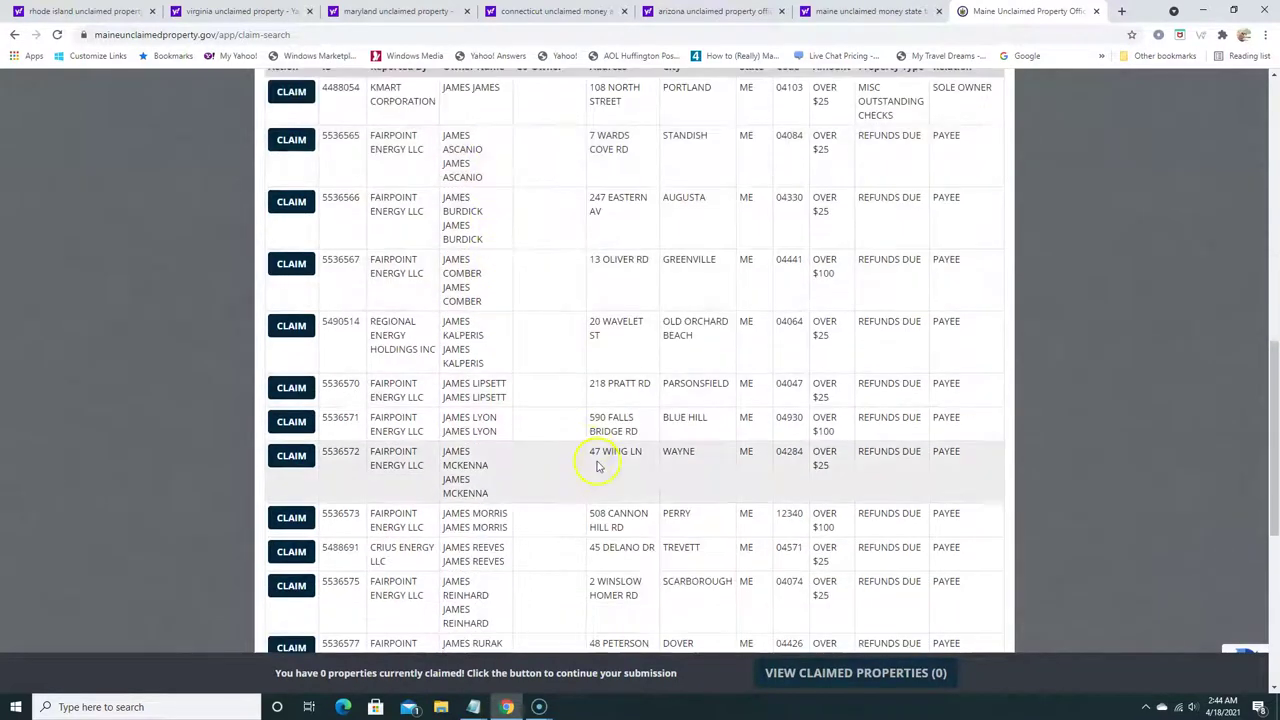
pyautogui.scroll(-3, 500, 429)
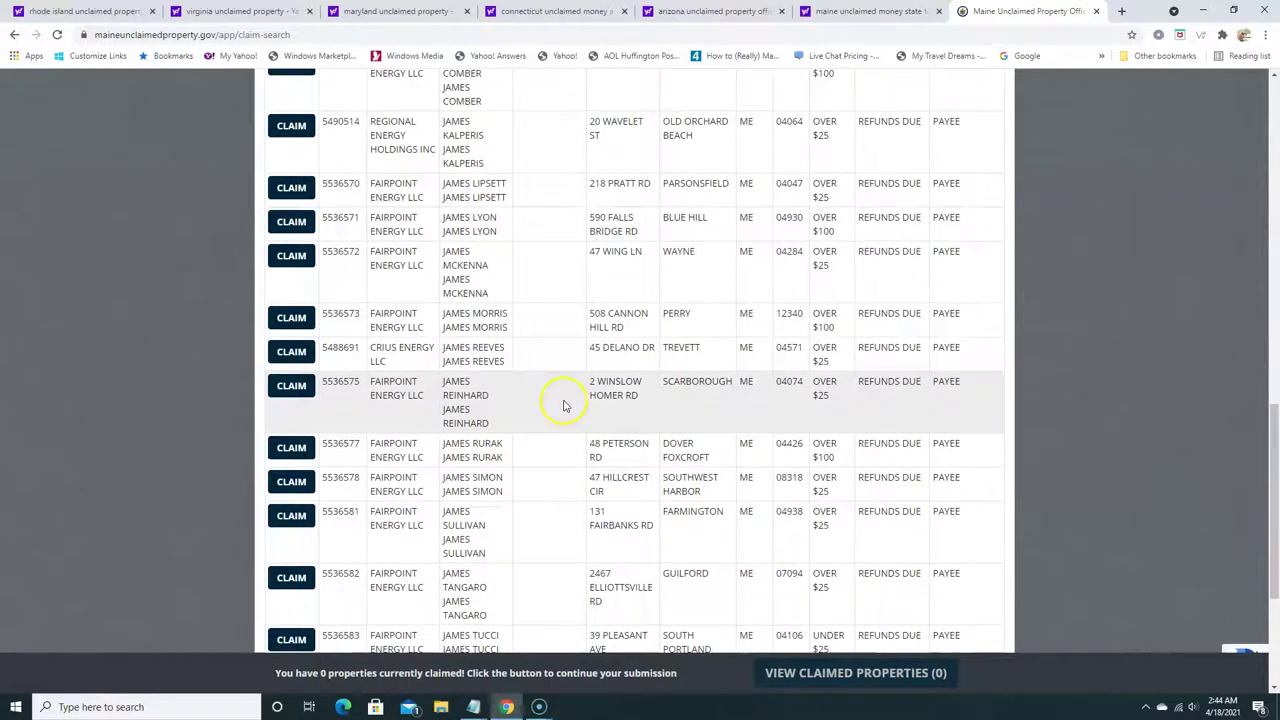
pyautogui.scroll(-1, 563, 405)
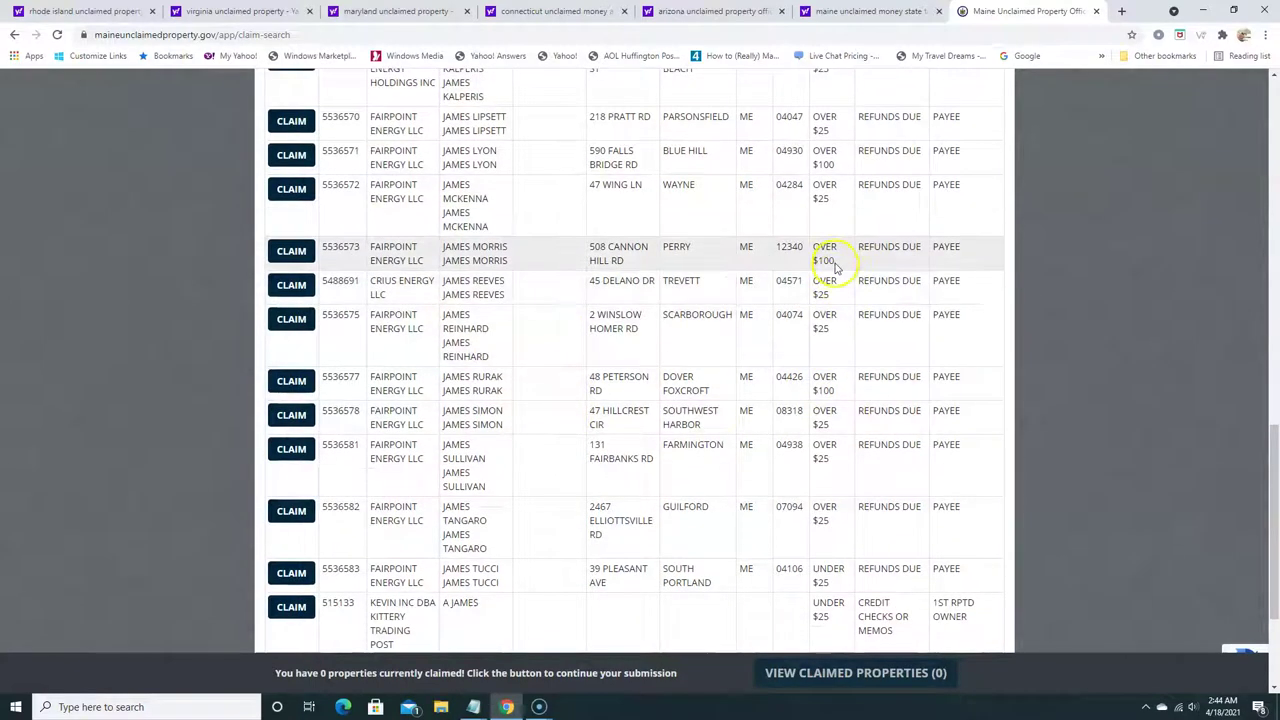
pyautogui.scroll(-2, 835, 298)
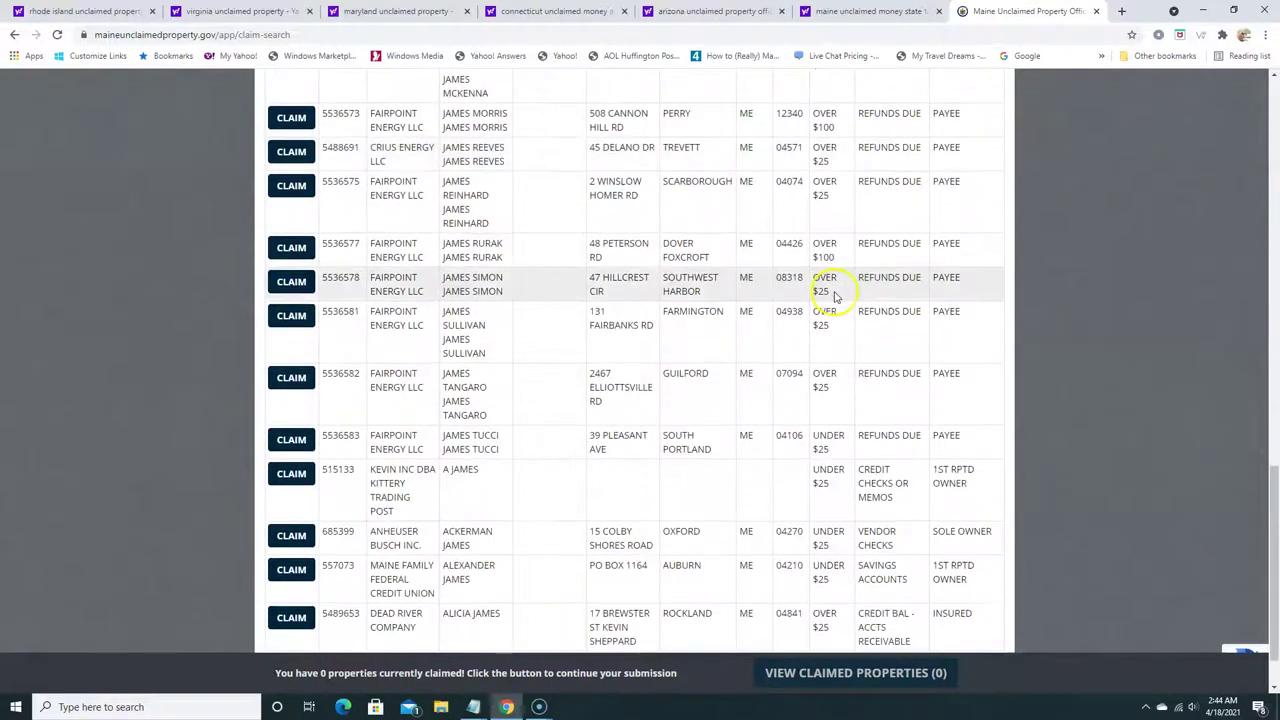
# Open page 2 of the search results and review its listings, highlighting the amount of the Key Bank of Maine property
pyautogui.scroll(-1, 855, 263)
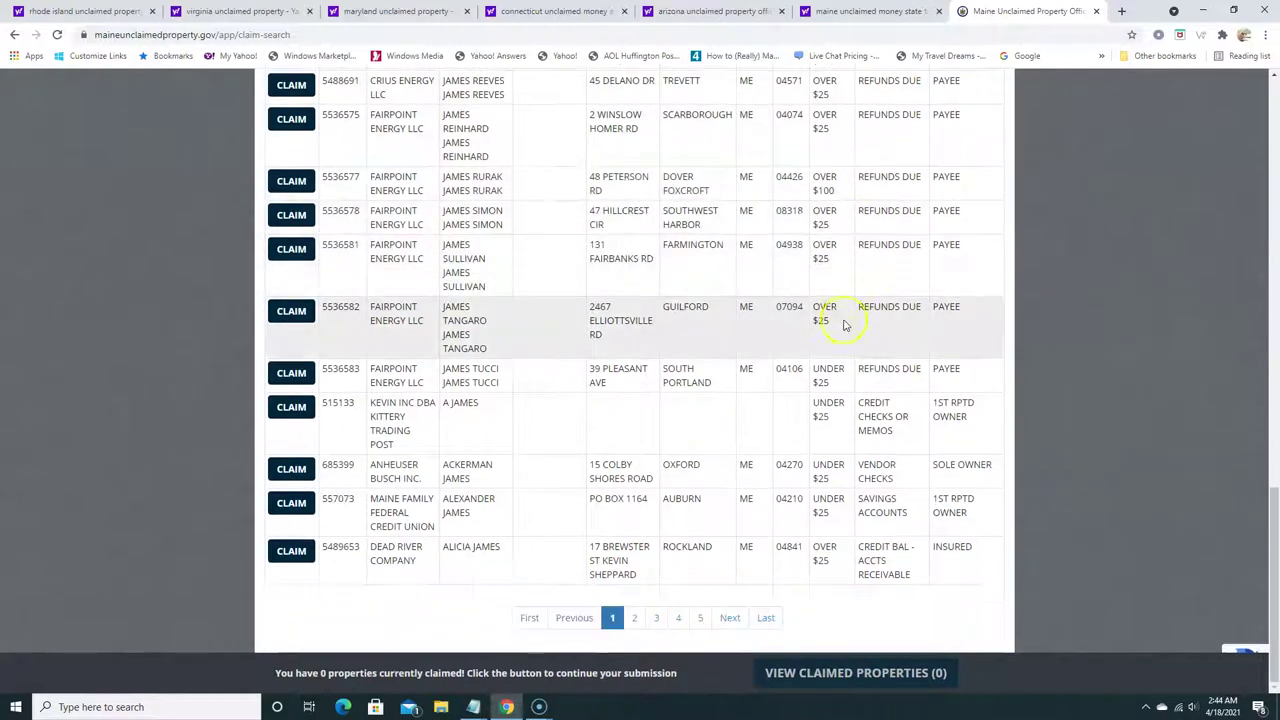
pyautogui.click(634, 617)
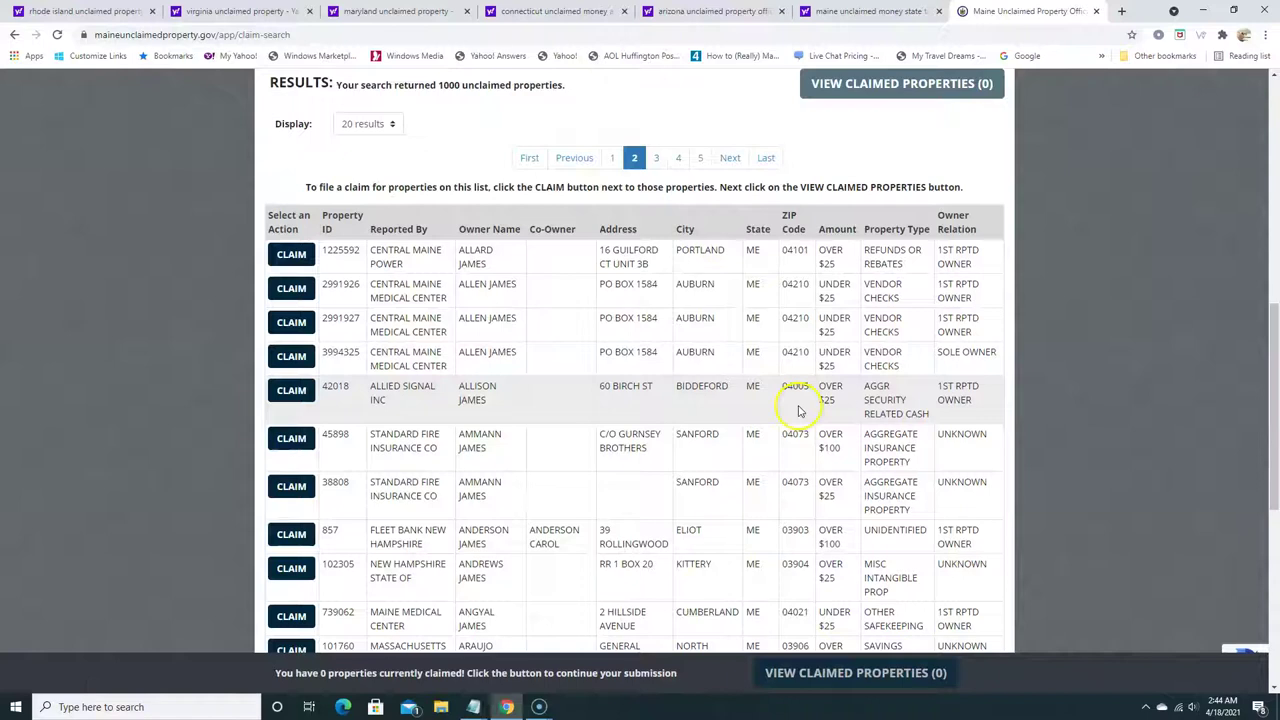
pyautogui.scroll(-5, 800, 410)
pyautogui.scroll(-2, 835, 355)
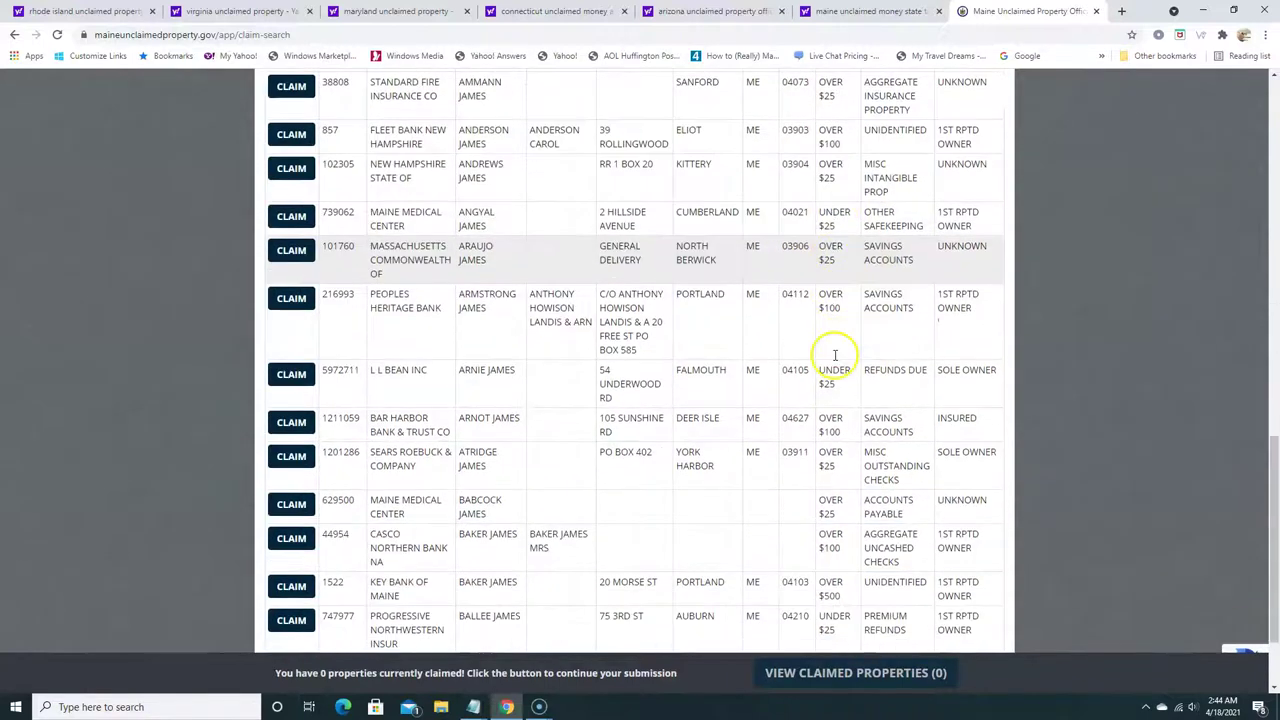
pyautogui.scroll(-2, 831, 380)
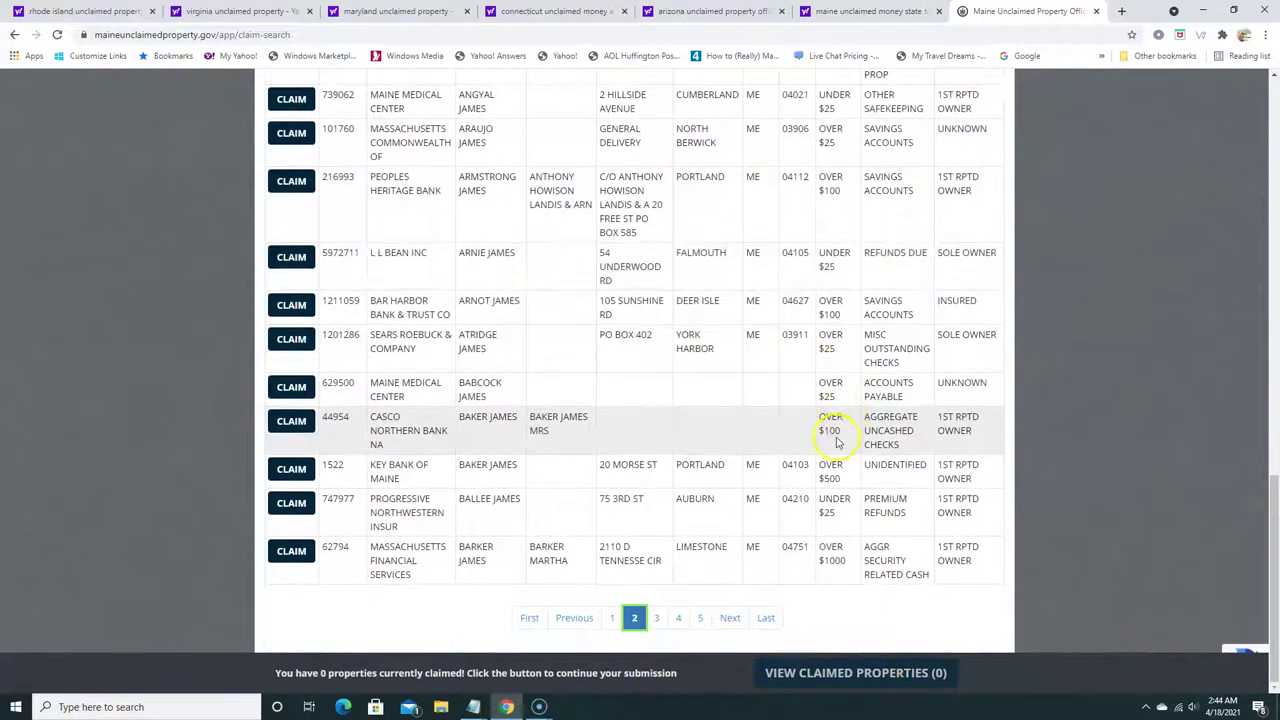
pyautogui.moveTo(845, 487); pyautogui.dragTo(820, 466)
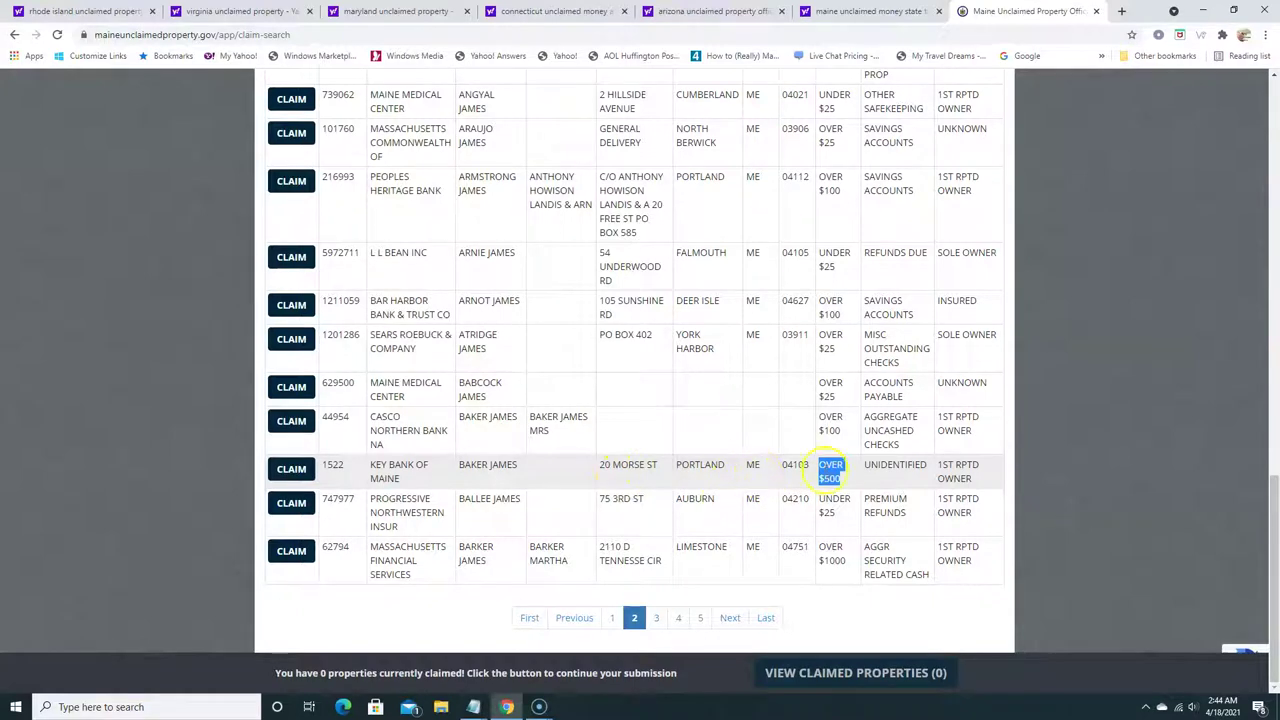
pyautogui.click(845, 478)
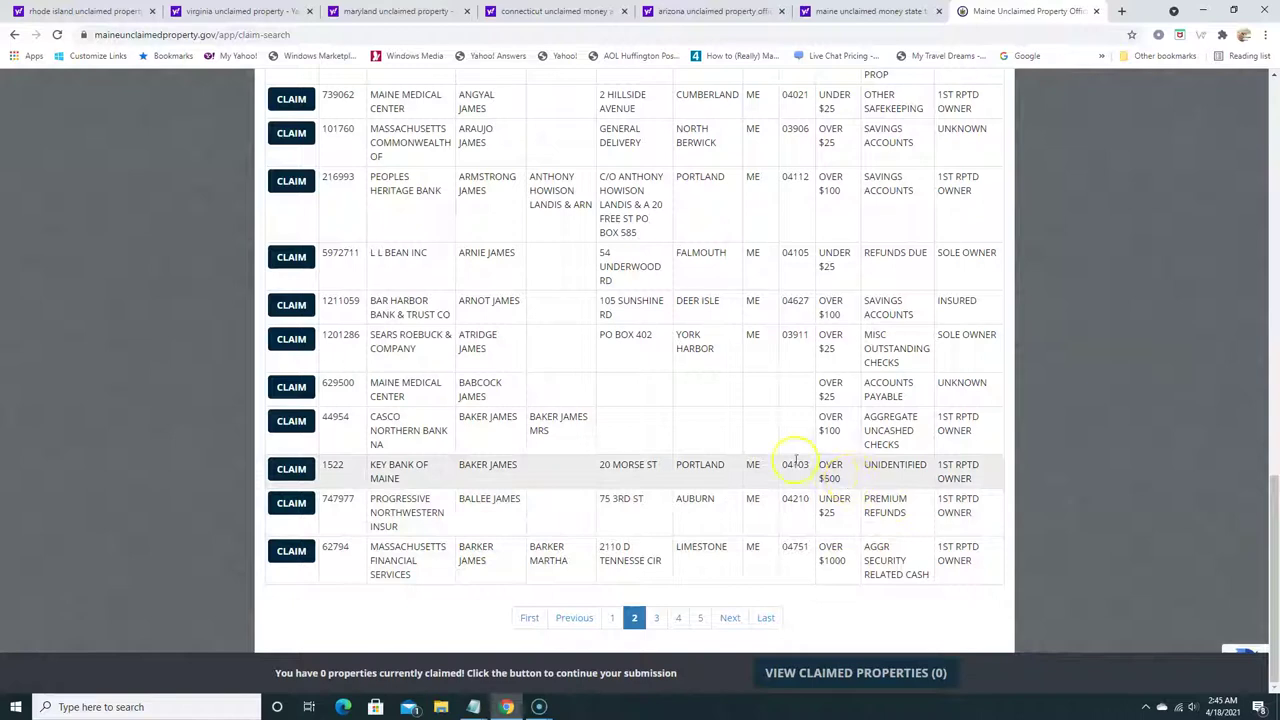
# Go to page 3 of the results and check the amounts and reporting companies down to the end of the list
pyautogui.click(730, 617)
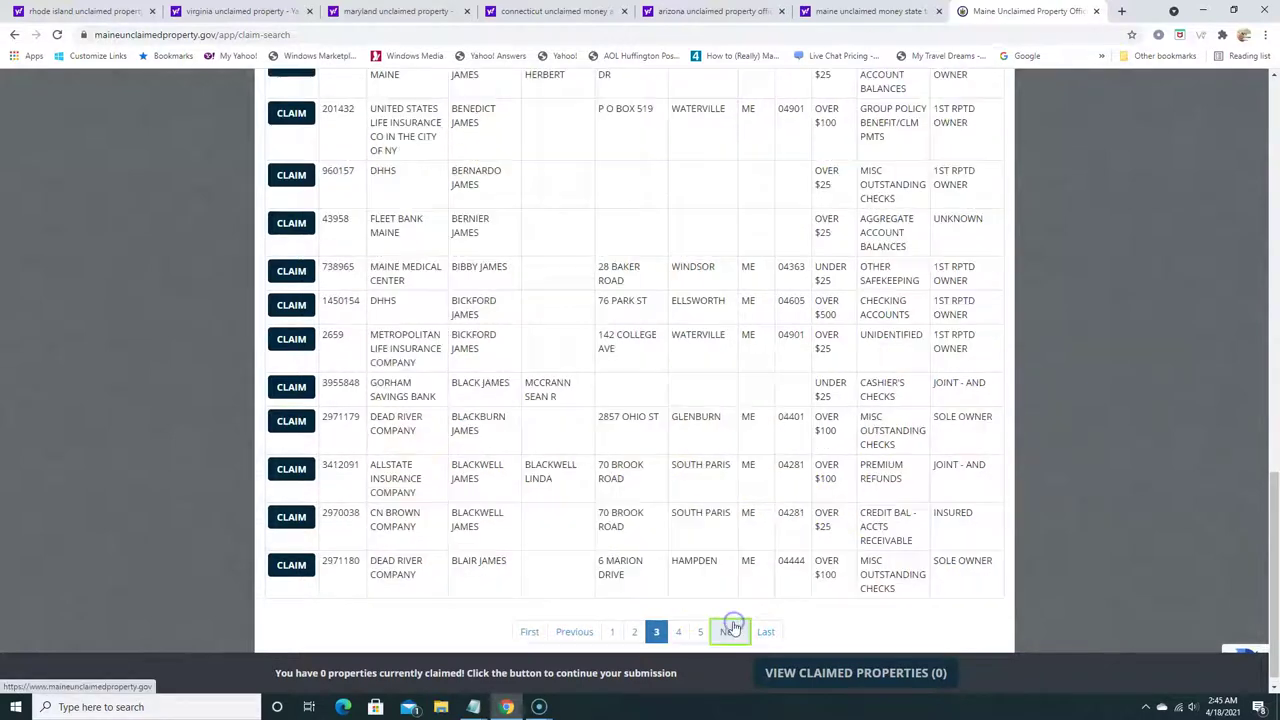
pyautogui.click(733, 627)
pyautogui.scroll(-2, 786, 229)
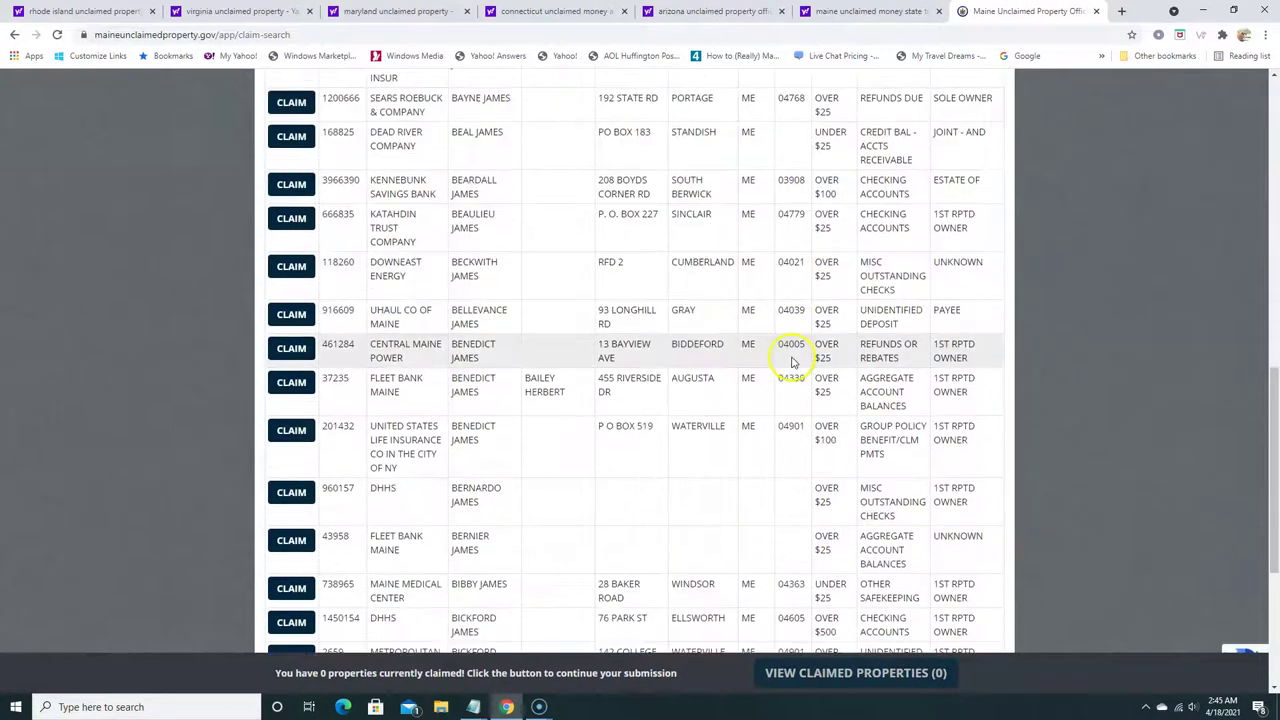
pyautogui.scroll(-1, 792, 362)
pyautogui.scroll(-1, 774, 323)
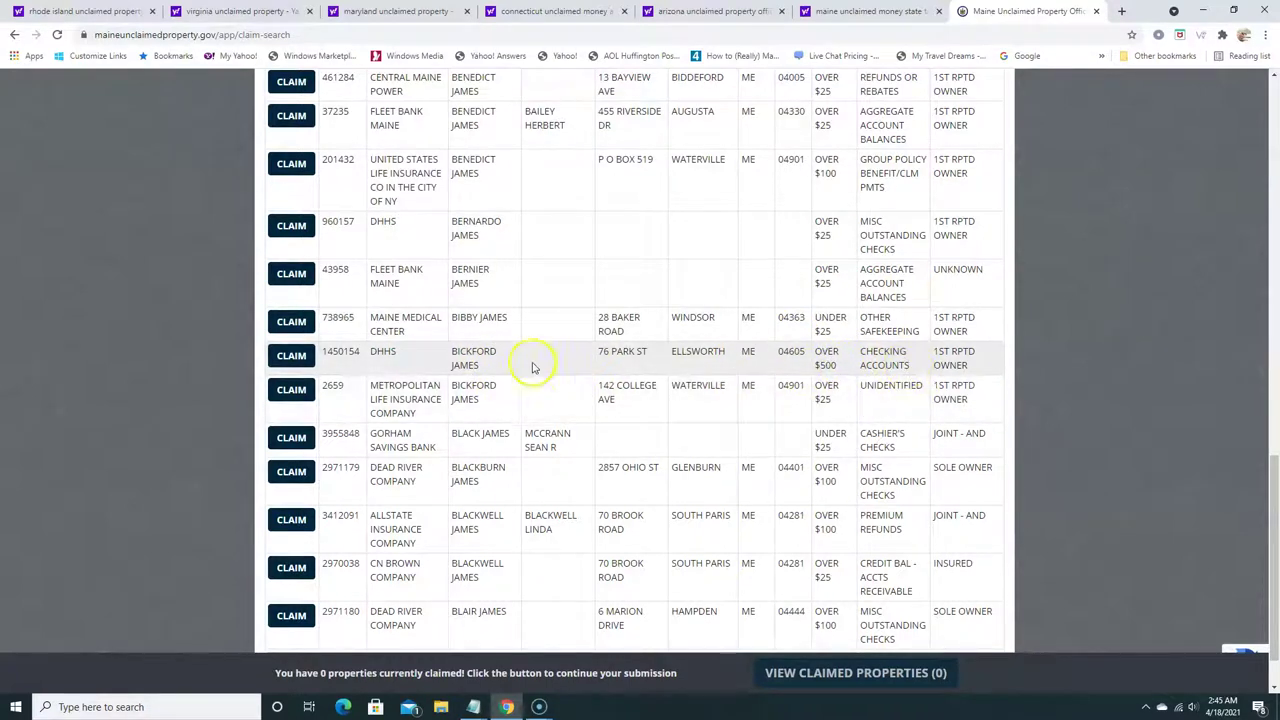
pyautogui.scroll(-1, 600, 370)
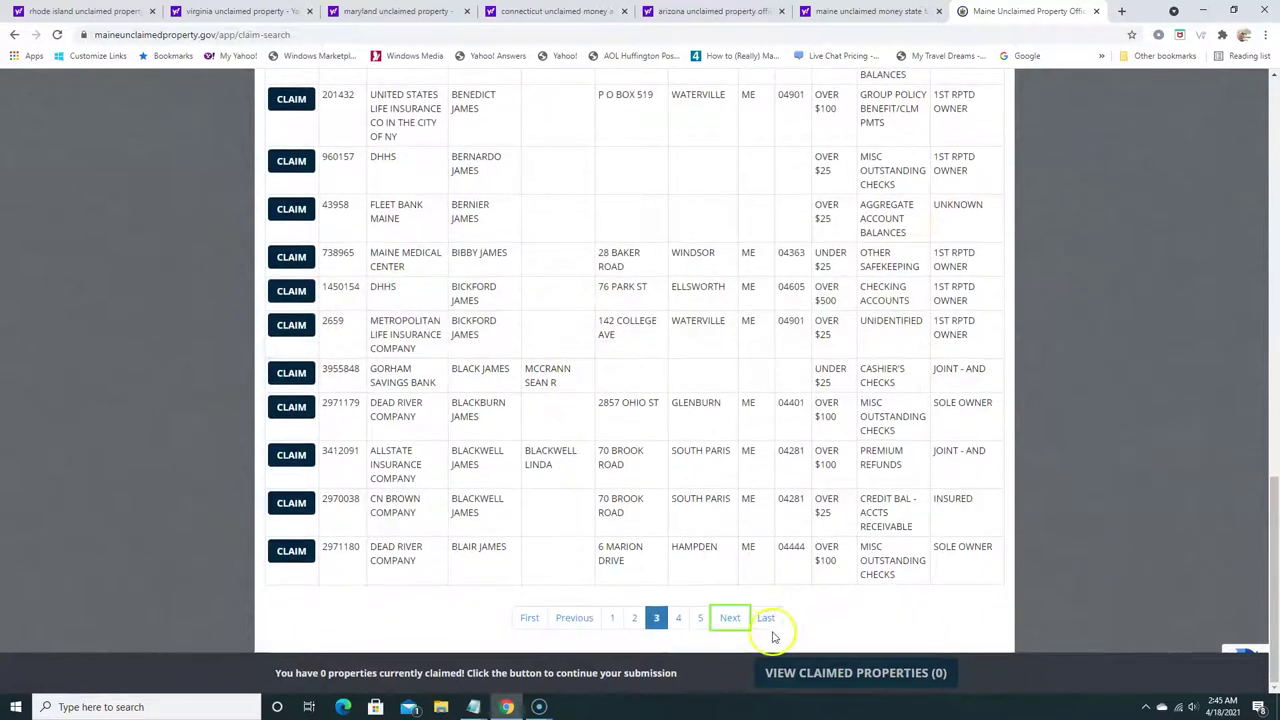
# Go to page 4 of the results and look through the amounts and property types listed
pyautogui.click(729, 617)
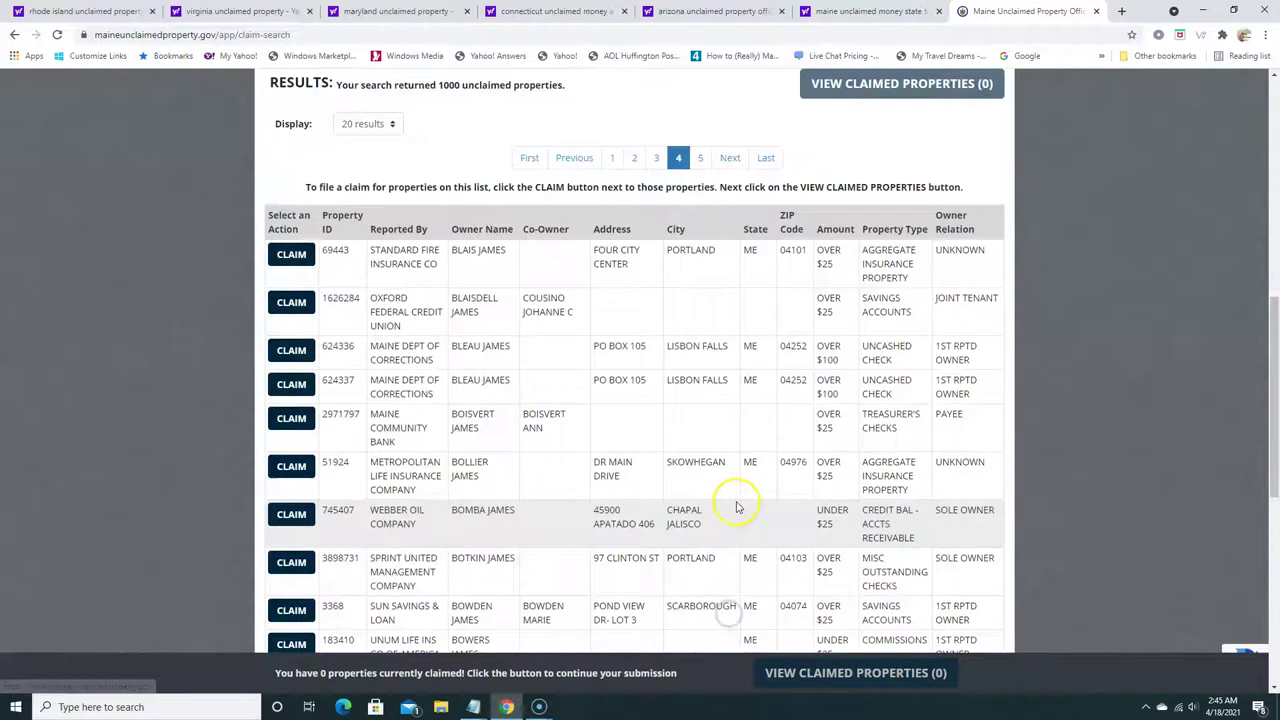
pyautogui.scroll(-1, 836, 320)
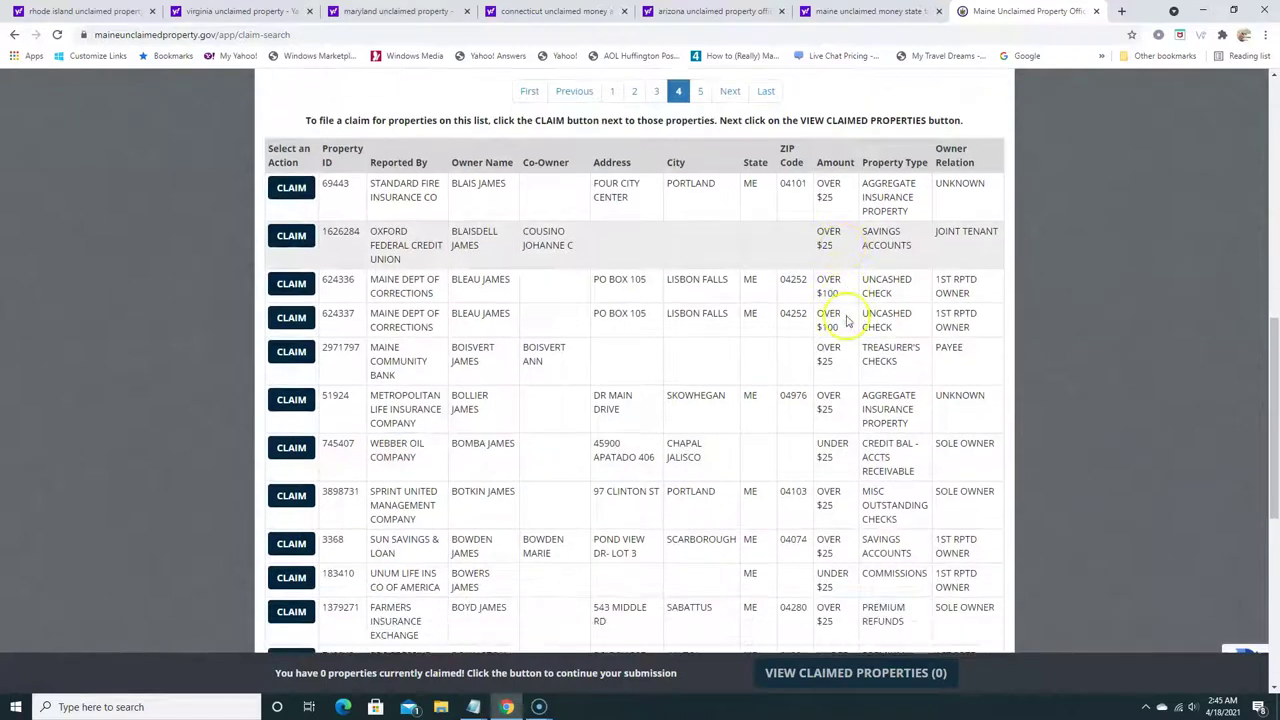
pyautogui.scroll(-1, 838, 306)
pyautogui.scroll(-5, 838, 306)
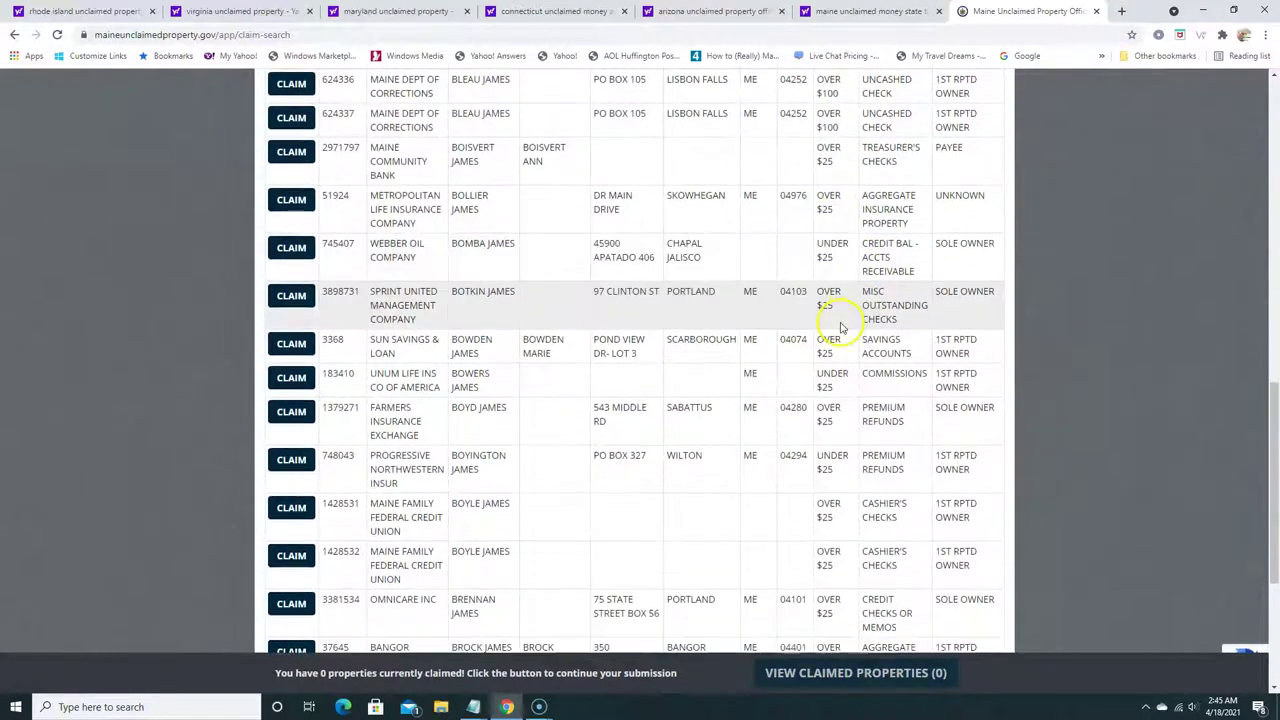
pyautogui.scroll(-1, 840, 338)
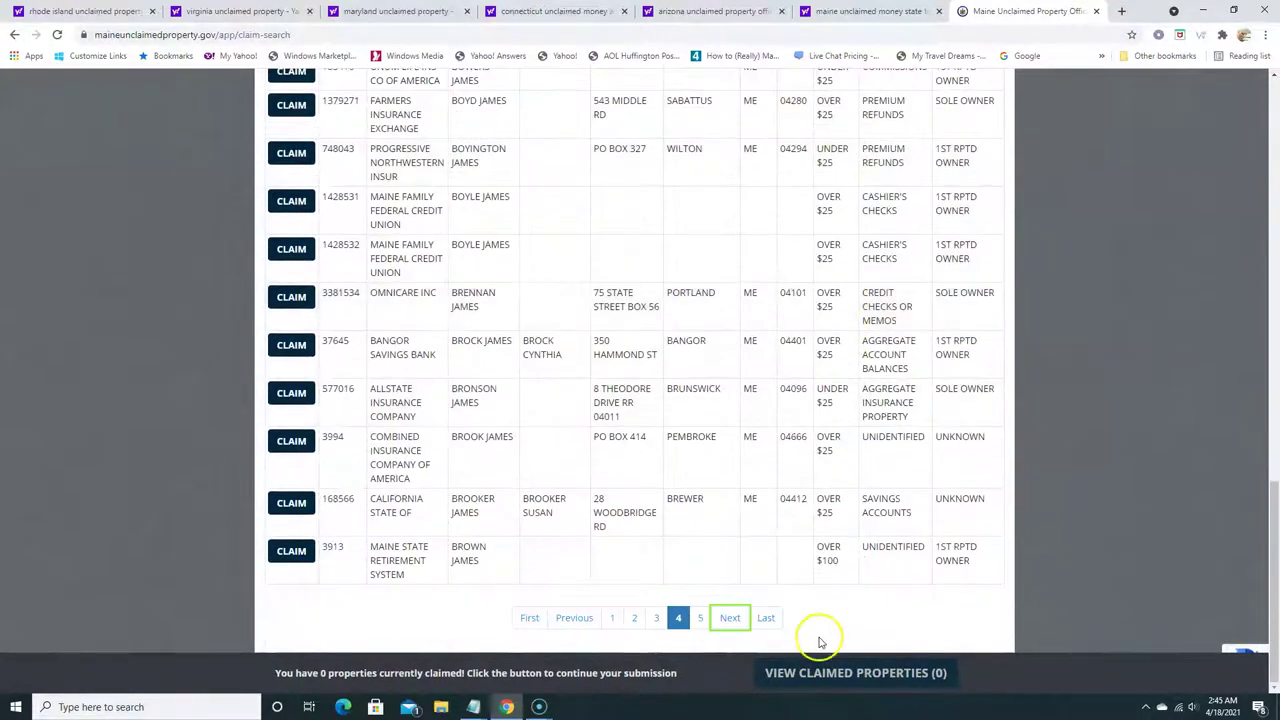
# Go to page 5 of the results and scan the whole property list for larger amounts
pyautogui.click(730, 618)
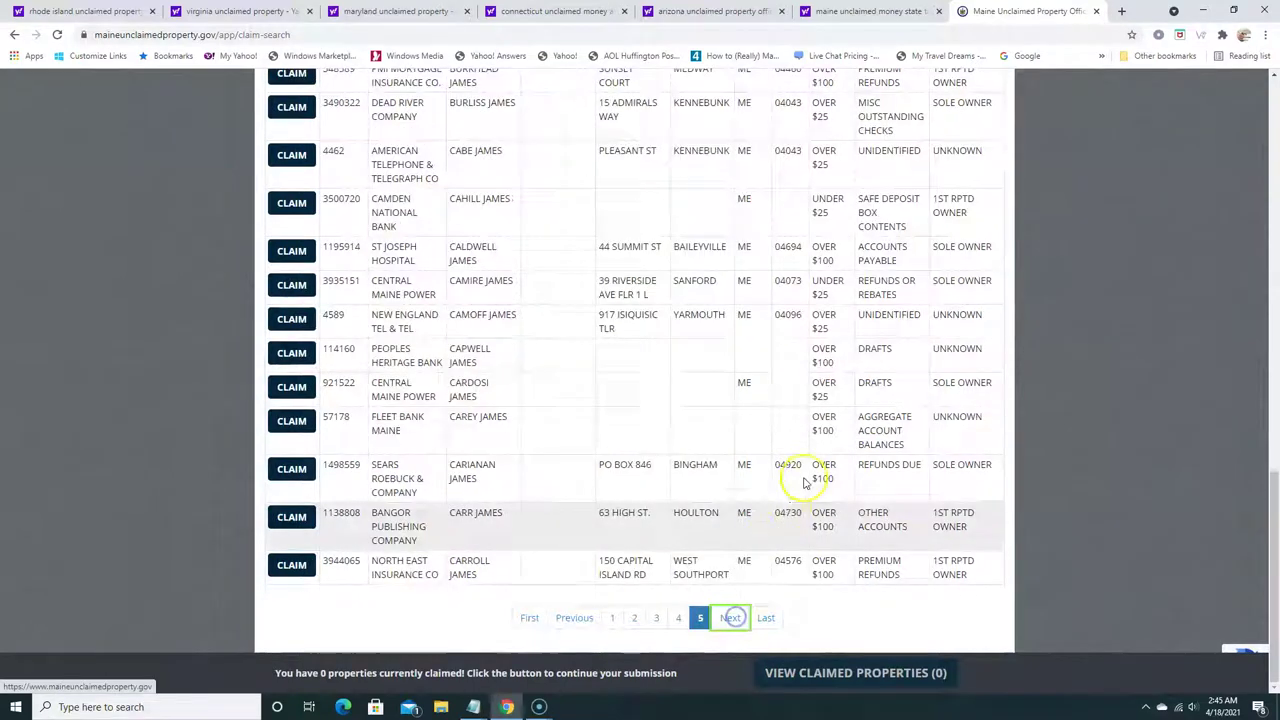
pyautogui.scroll(-2, 808, 468)
pyautogui.scroll(-4, 808, 468)
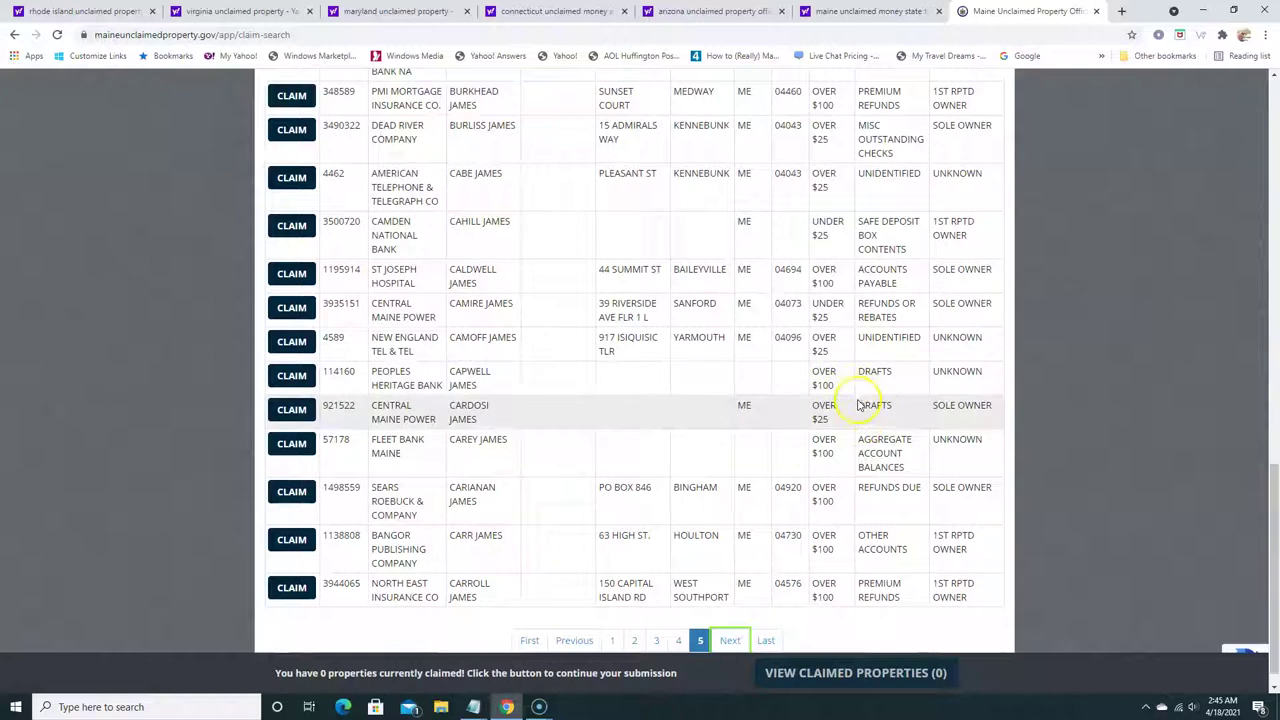
pyautogui.scroll(-1, 860, 425)
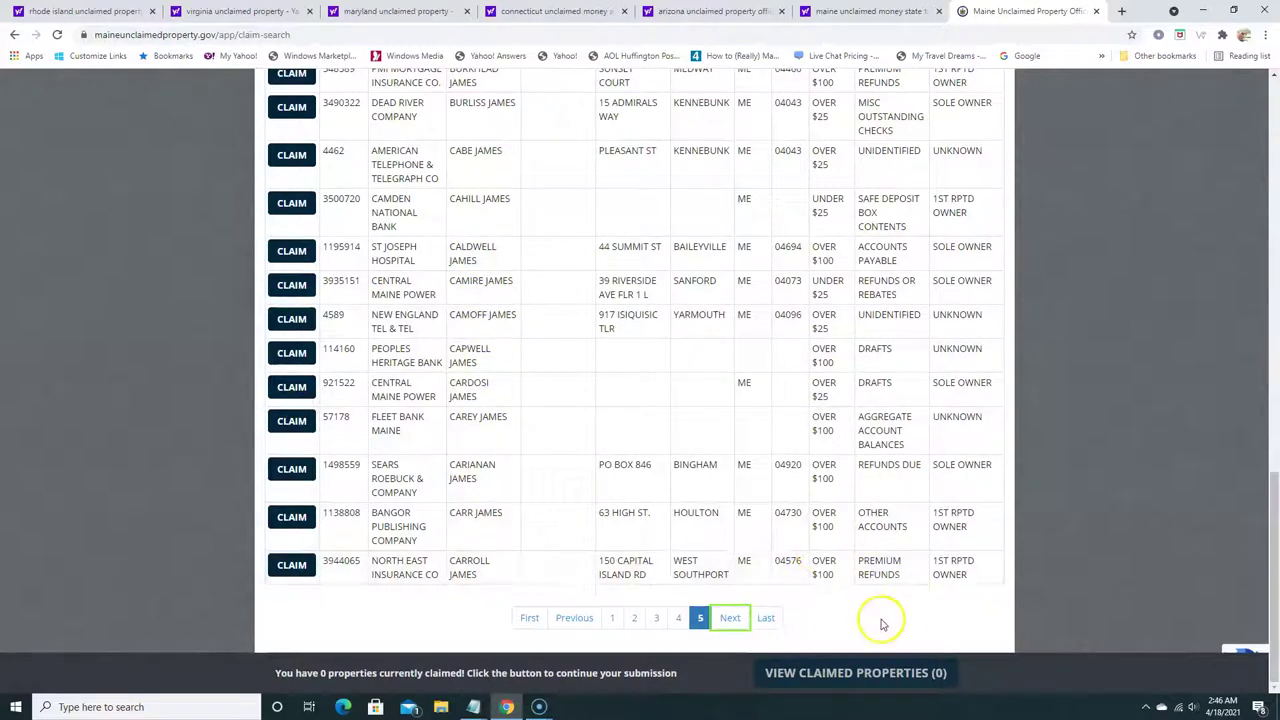
pyautogui.scroll(2, 815, 405)
pyautogui.scroll(3, 815, 405)
pyautogui.scroll(-3, 818, 405)
pyautogui.scroll(5, 818, 405)
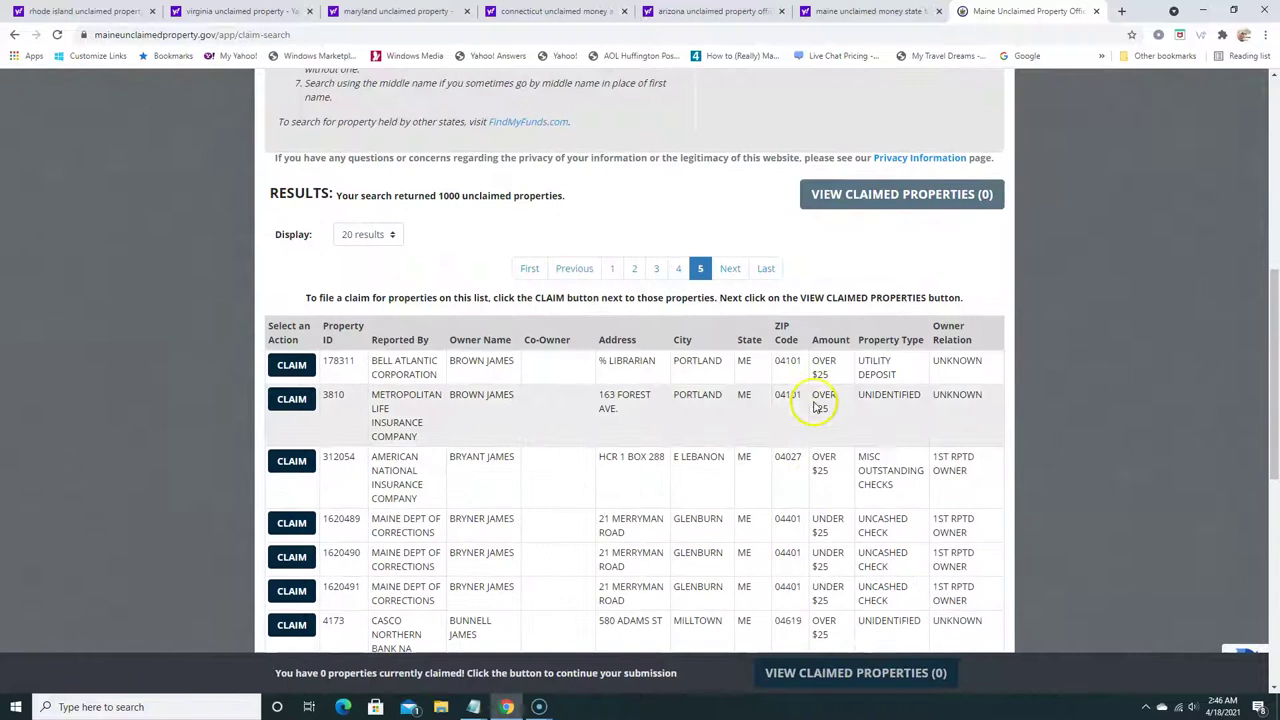
# Continue through results pages 6 and 7, examining the amounts of the listed properties
pyautogui.click(730, 268)
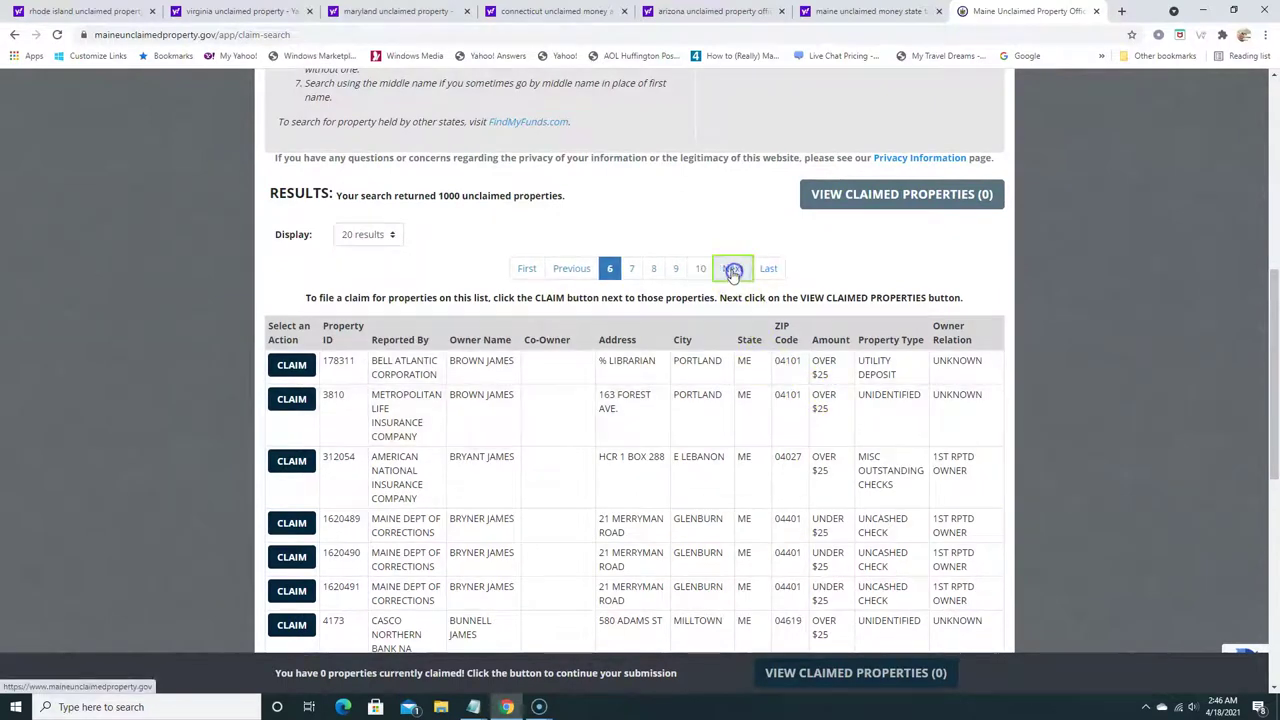
pyautogui.scroll(-2, 797, 398)
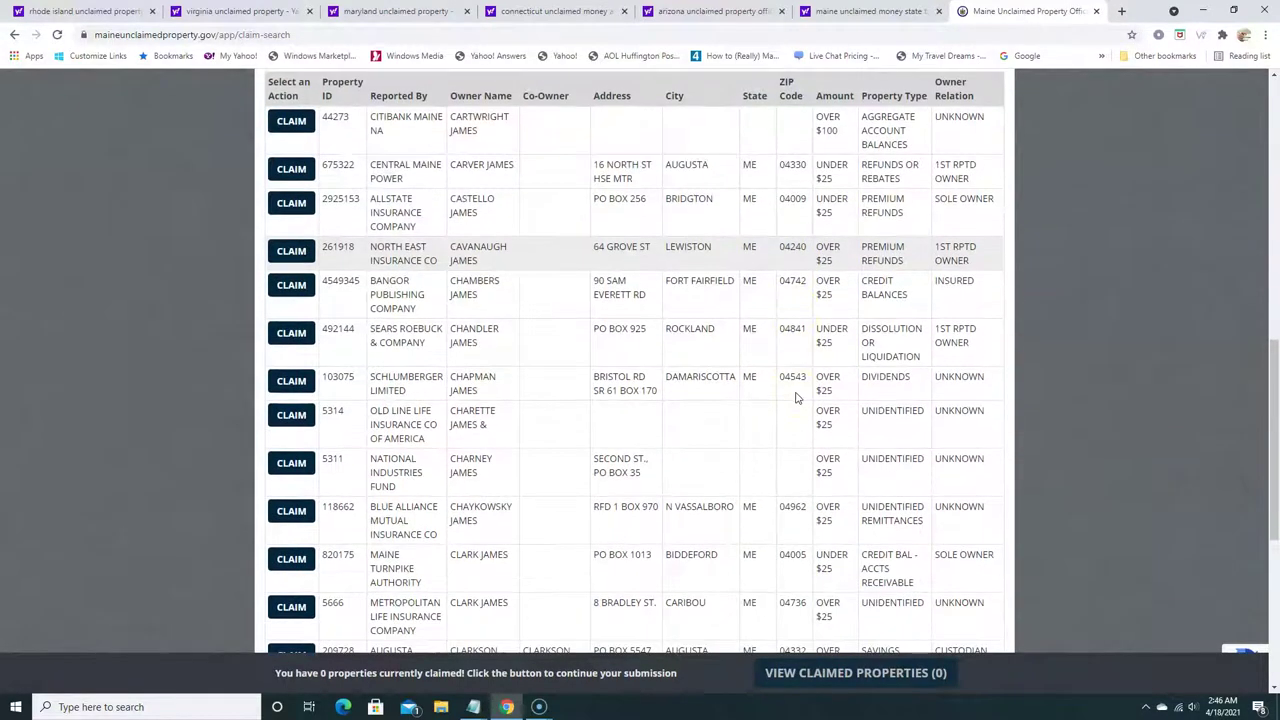
pyautogui.scroll(-2, 797, 398)
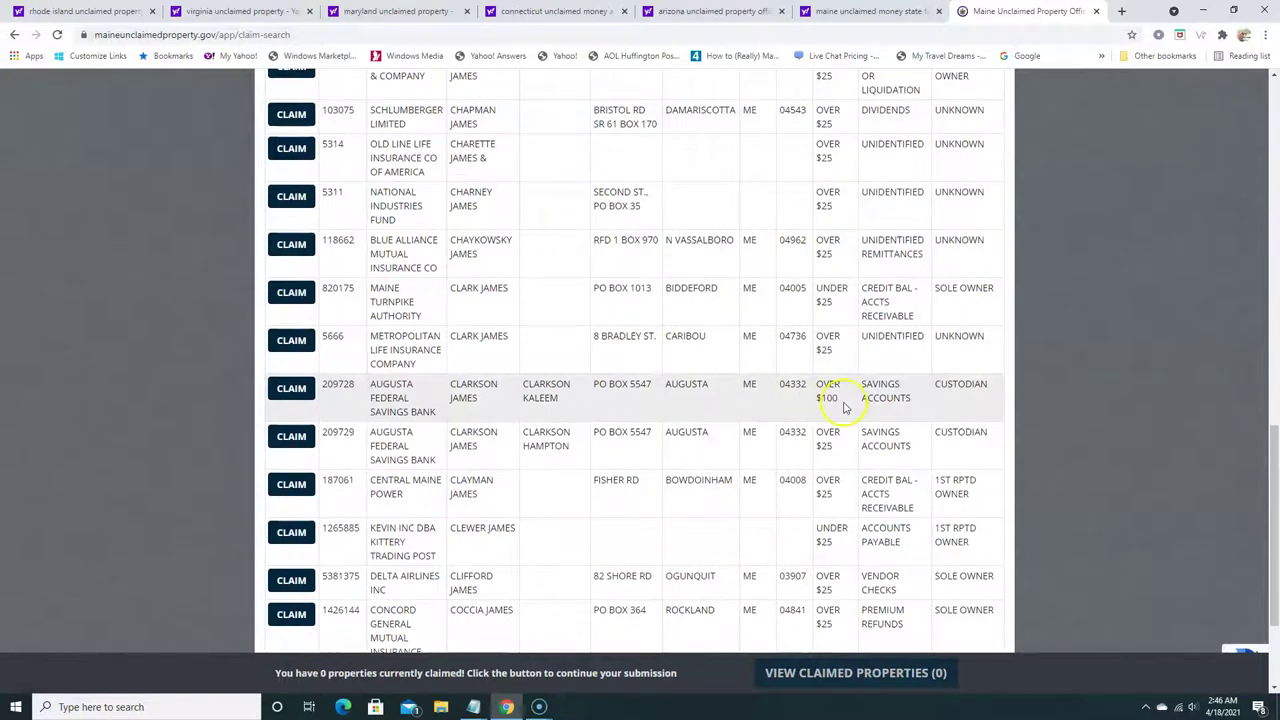
pyautogui.scroll(-2, 843, 405)
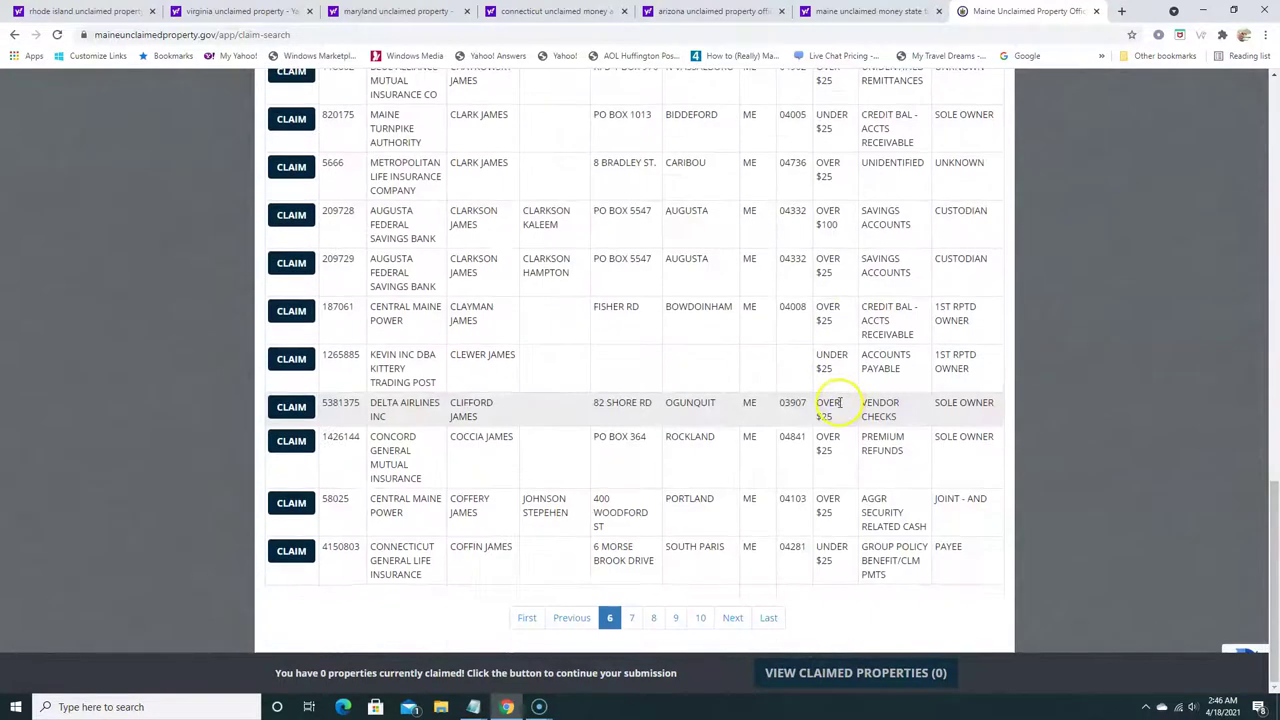
pyautogui.click(632, 618)
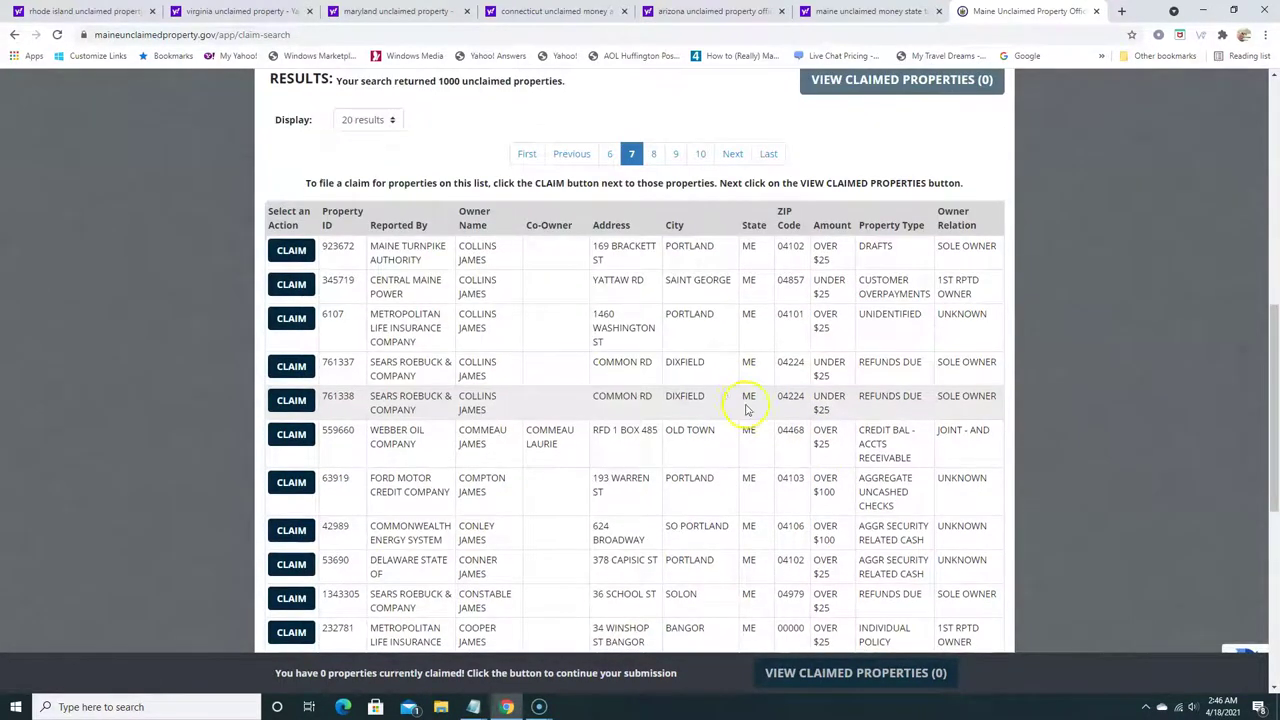
pyautogui.scroll(-2, 745, 408)
pyautogui.scroll(-3, 743, 410)
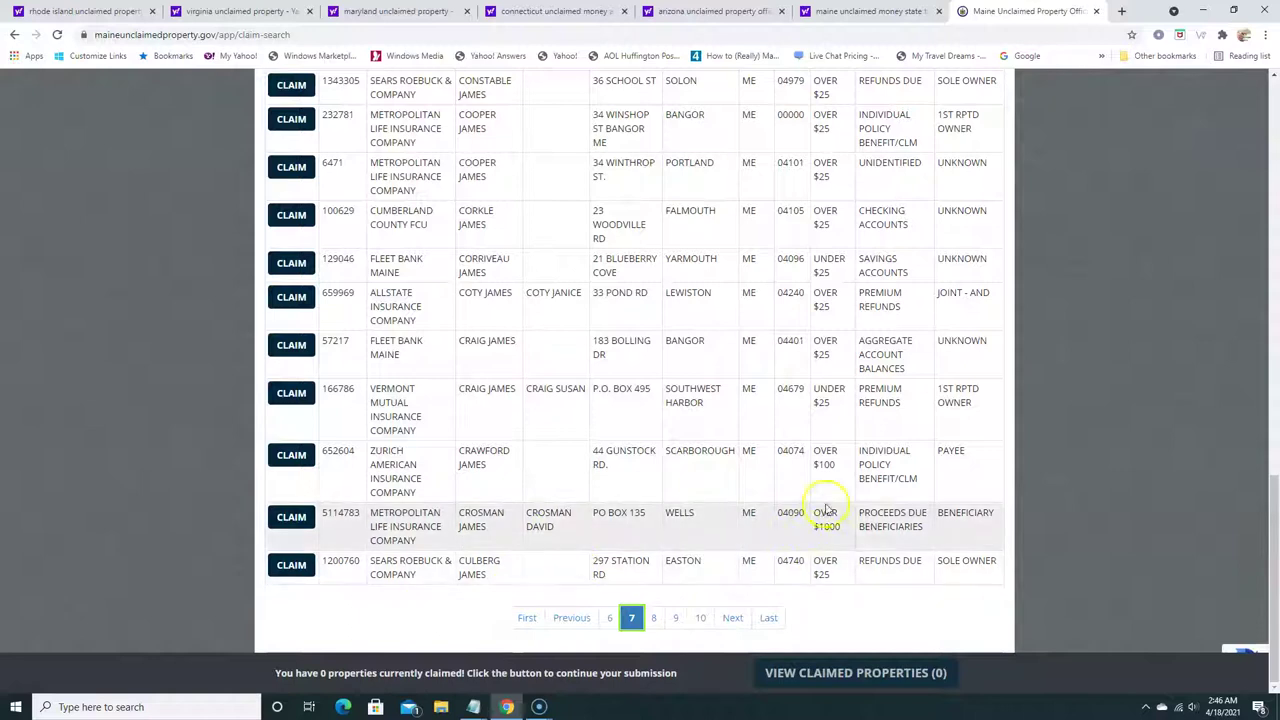
# Highlight the amount and company of the over $1000 Metropolitan Life Insurance property in Wells, and add that property to the claim
pyautogui.moveTo(816, 513); pyautogui.dragTo(847, 535)
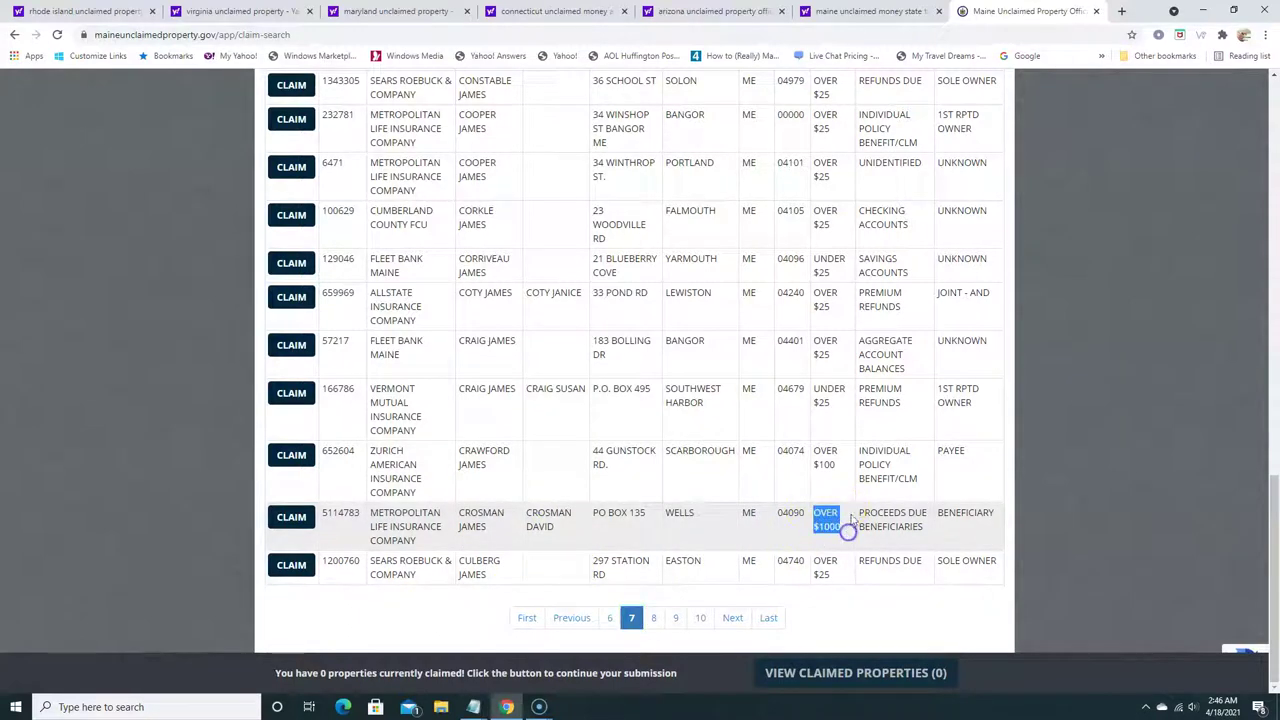
pyautogui.moveTo(380, 510); pyautogui.dragTo(466, 528)
pyautogui.click(470, 528)
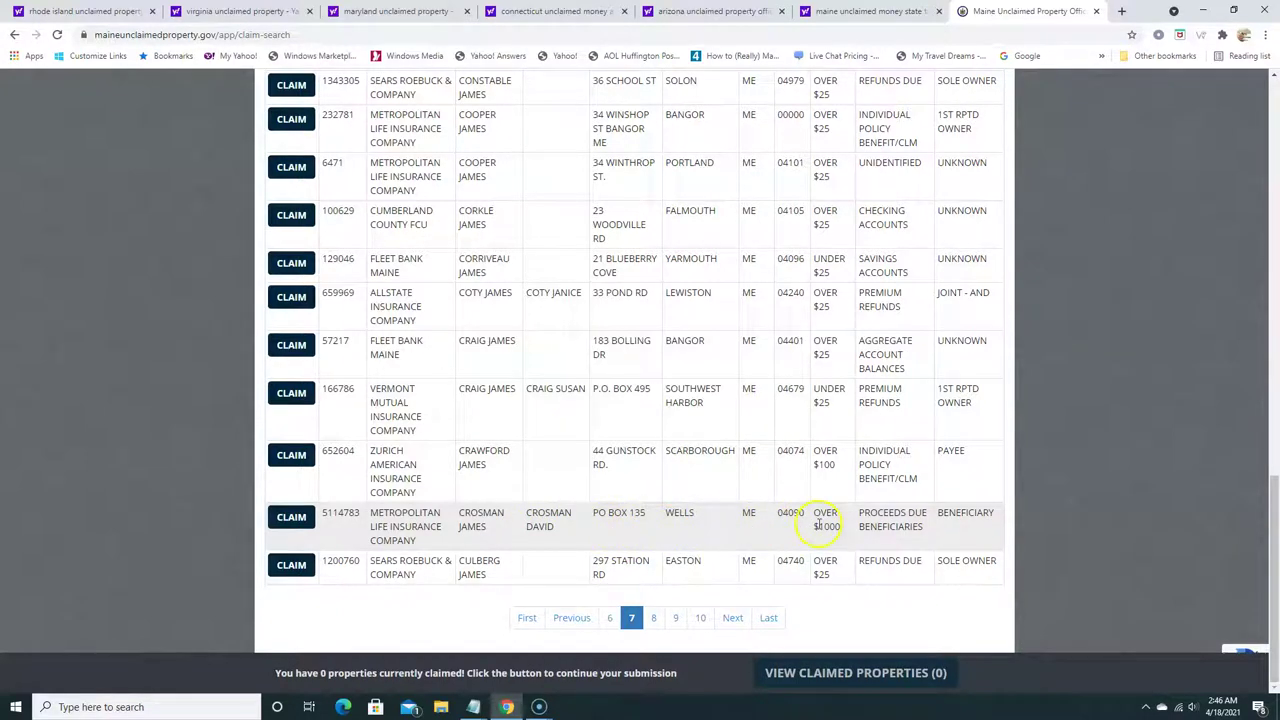
pyautogui.click(292, 518)
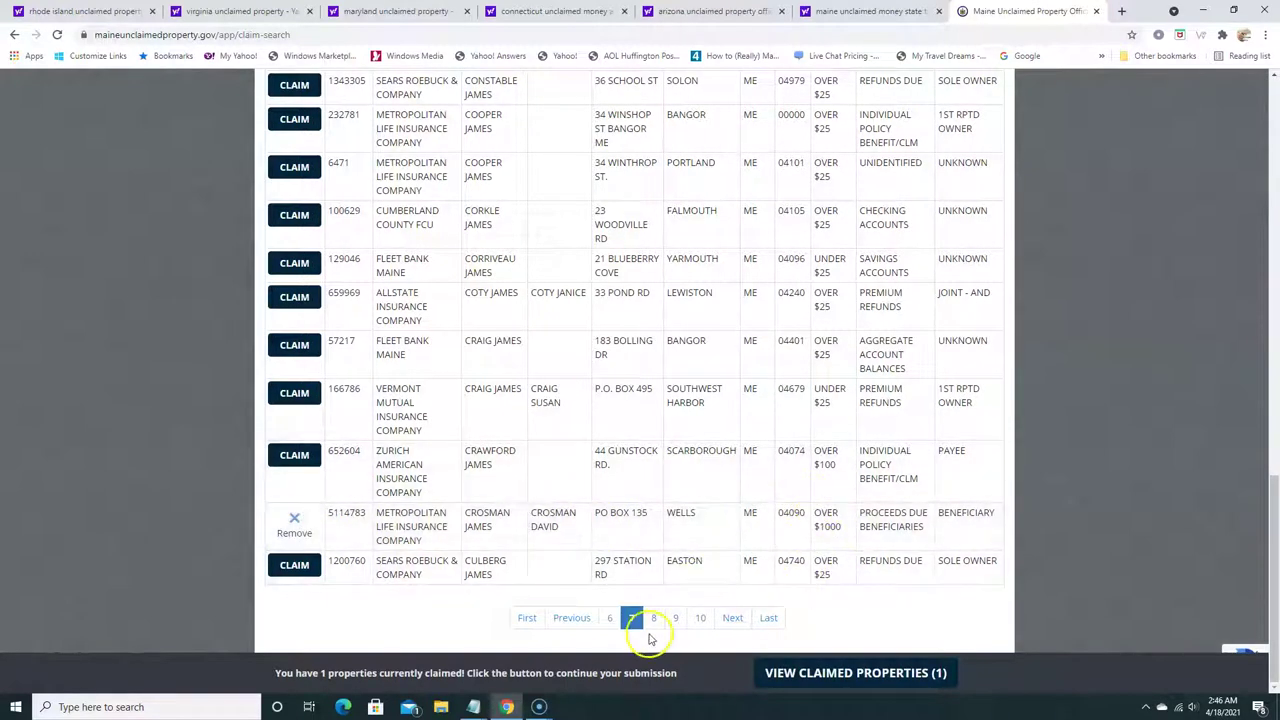
# Continue through results pages 8 and 9, comparing the owners, reporting companies and amounts
pyautogui.click(733, 619)
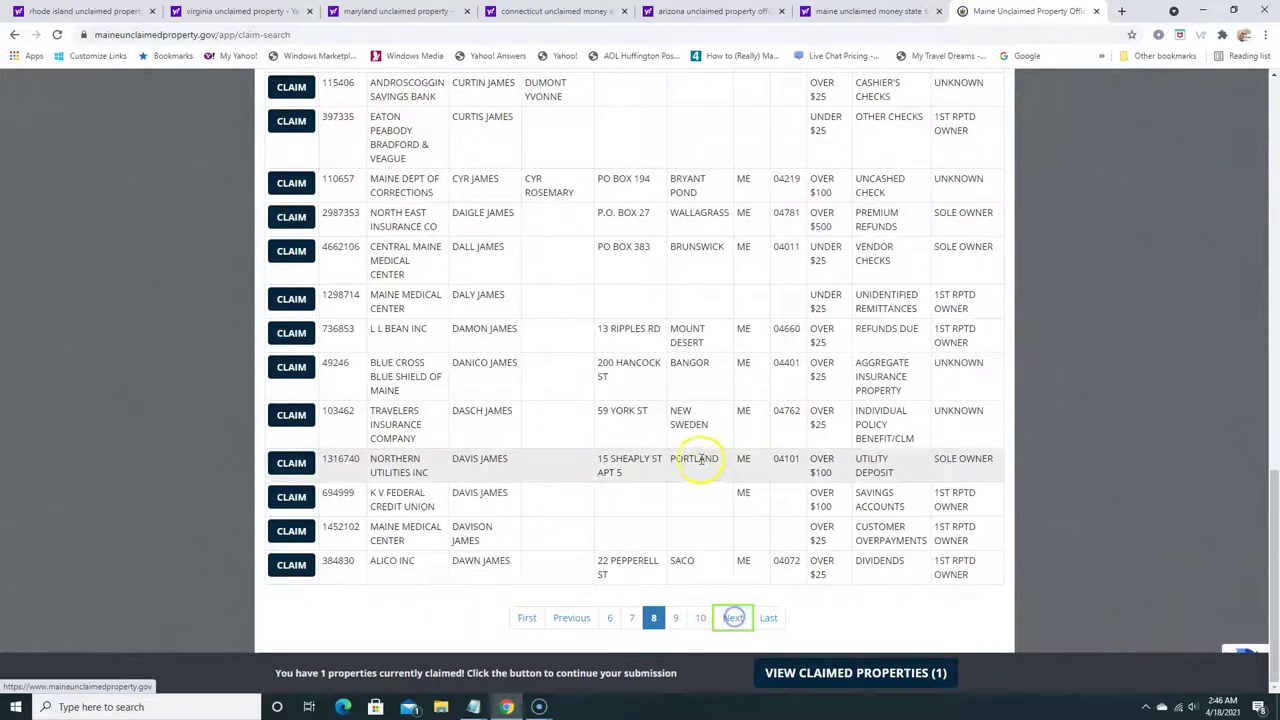
pyautogui.scroll(-4, 680, 357)
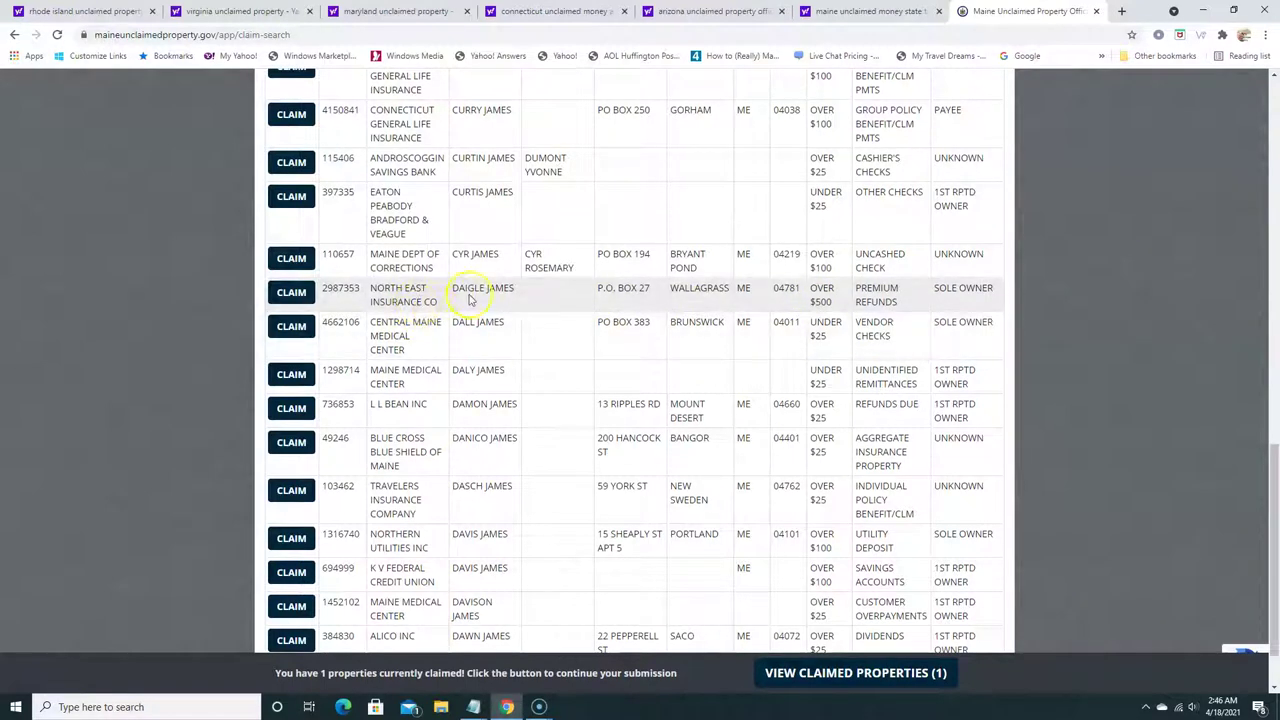
pyautogui.scroll(-1, 470, 298)
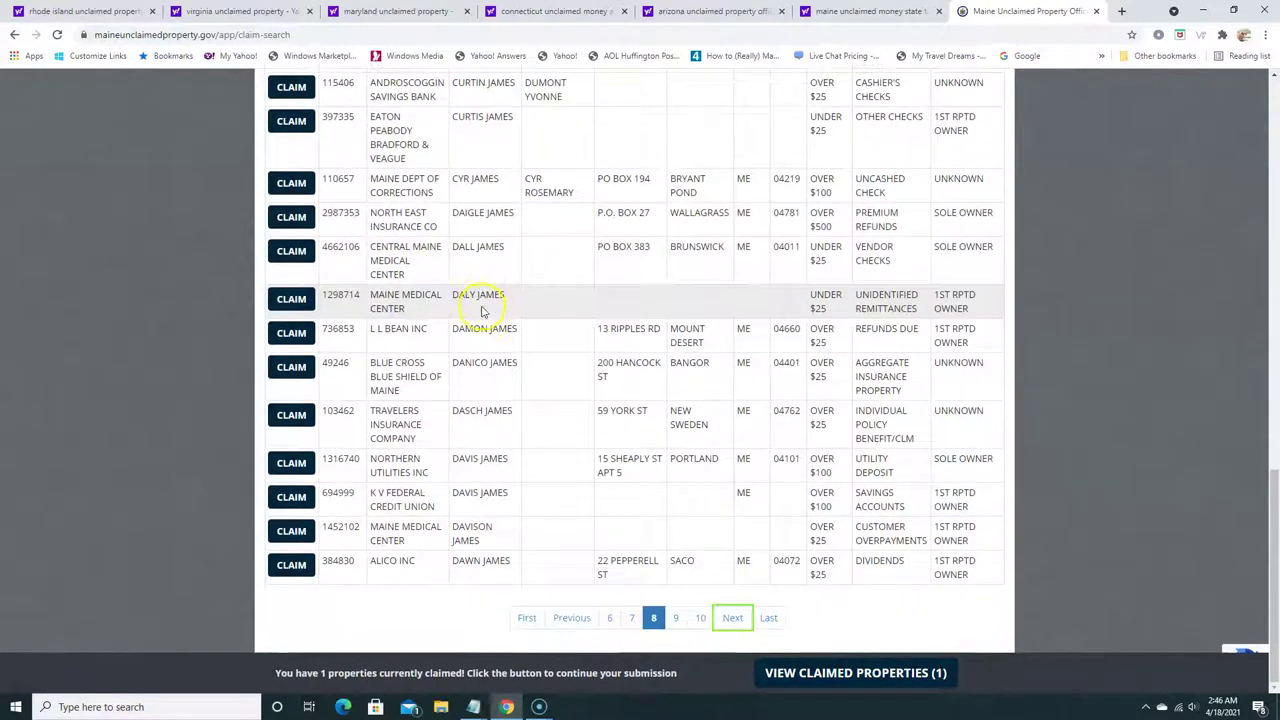
pyautogui.click(732, 617)
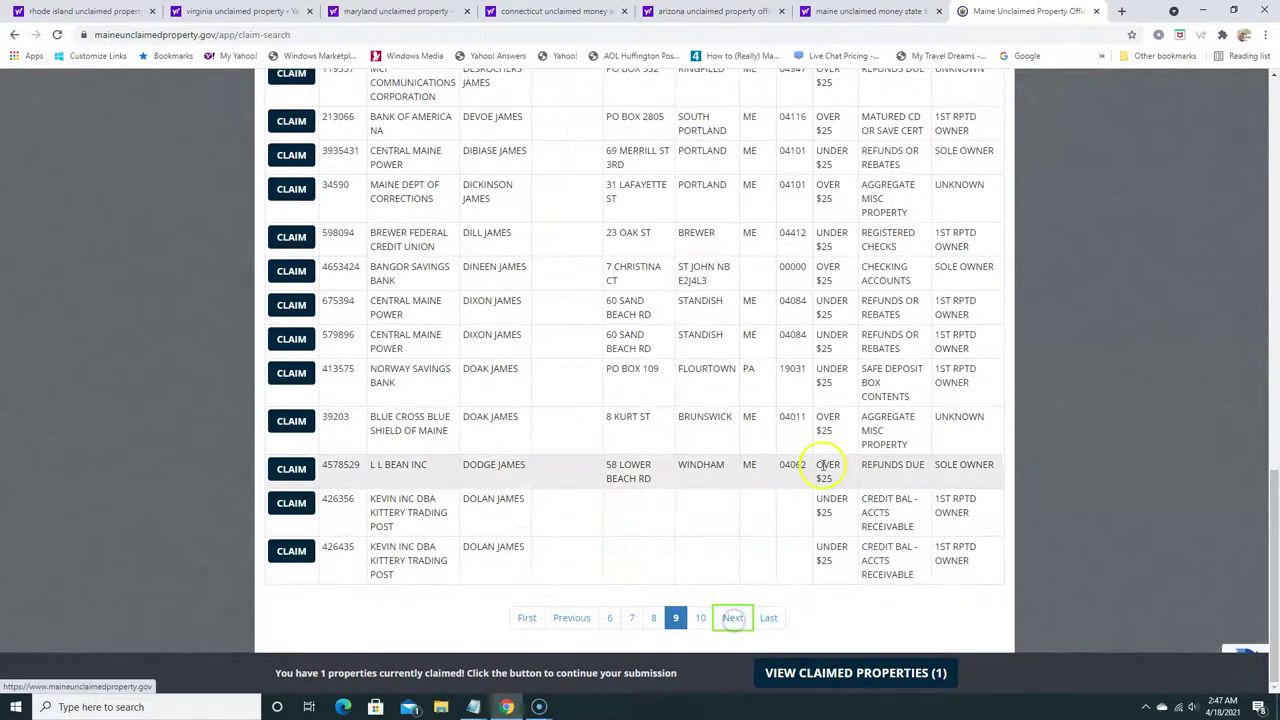
pyautogui.scroll(-5, 790, 295)
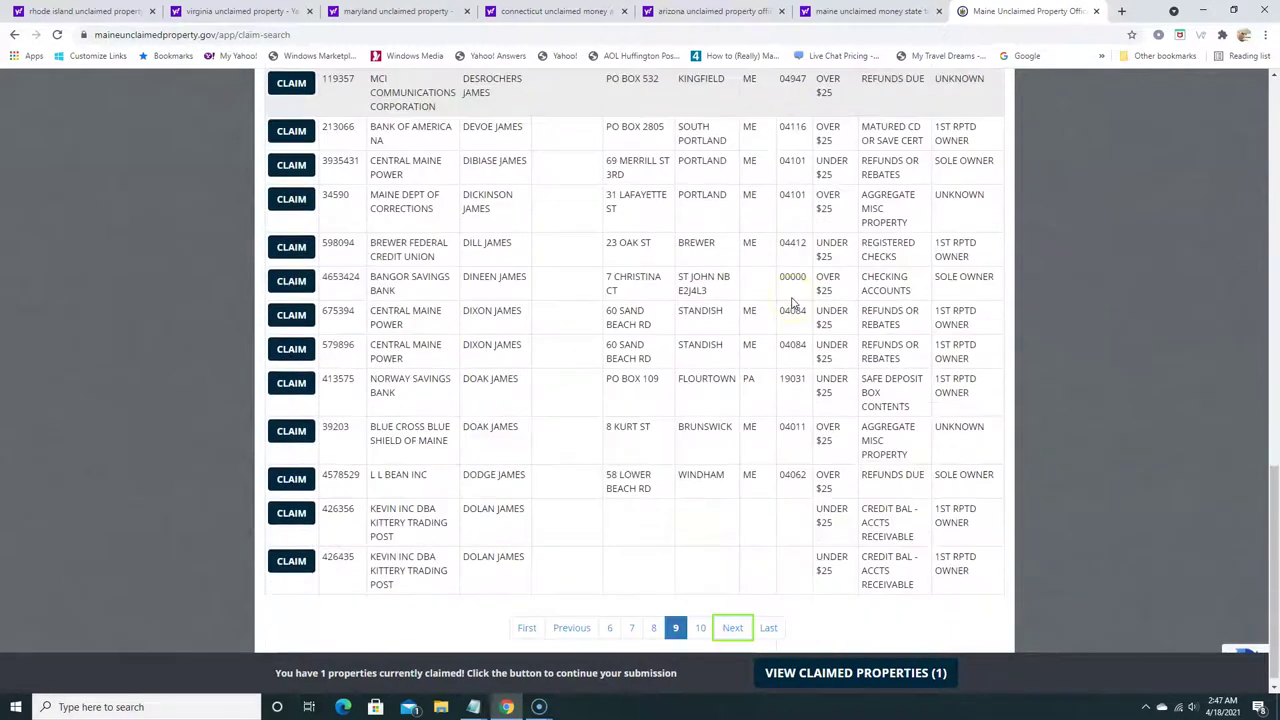
pyautogui.scroll(-1, 790, 300)
# Open page 10 of the results and highlight the amount of the property reported by Country Manor Nursing Home
pyautogui.click(735, 618)
pyautogui.scroll(-4, 741, 437)
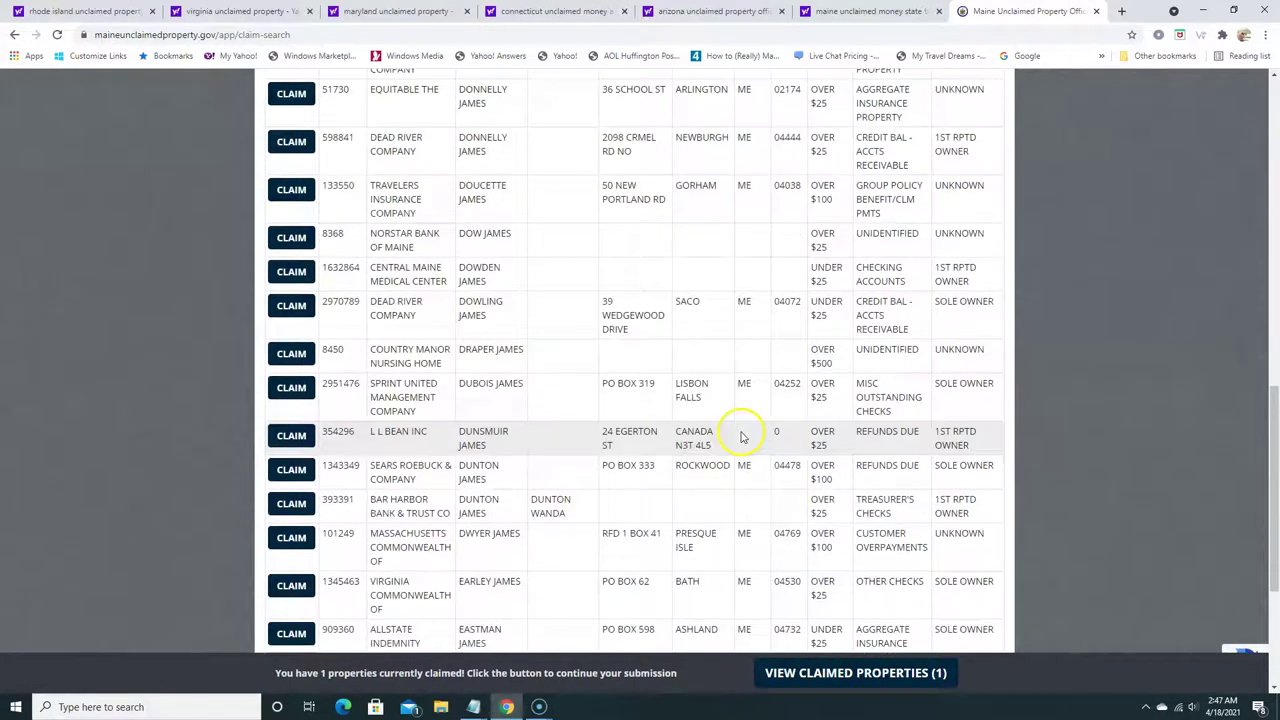
pyautogui.scroll(-1, 741, 437)
pyautogui.moveTo(832, 356); pyautogui.dragTo(816, 344)
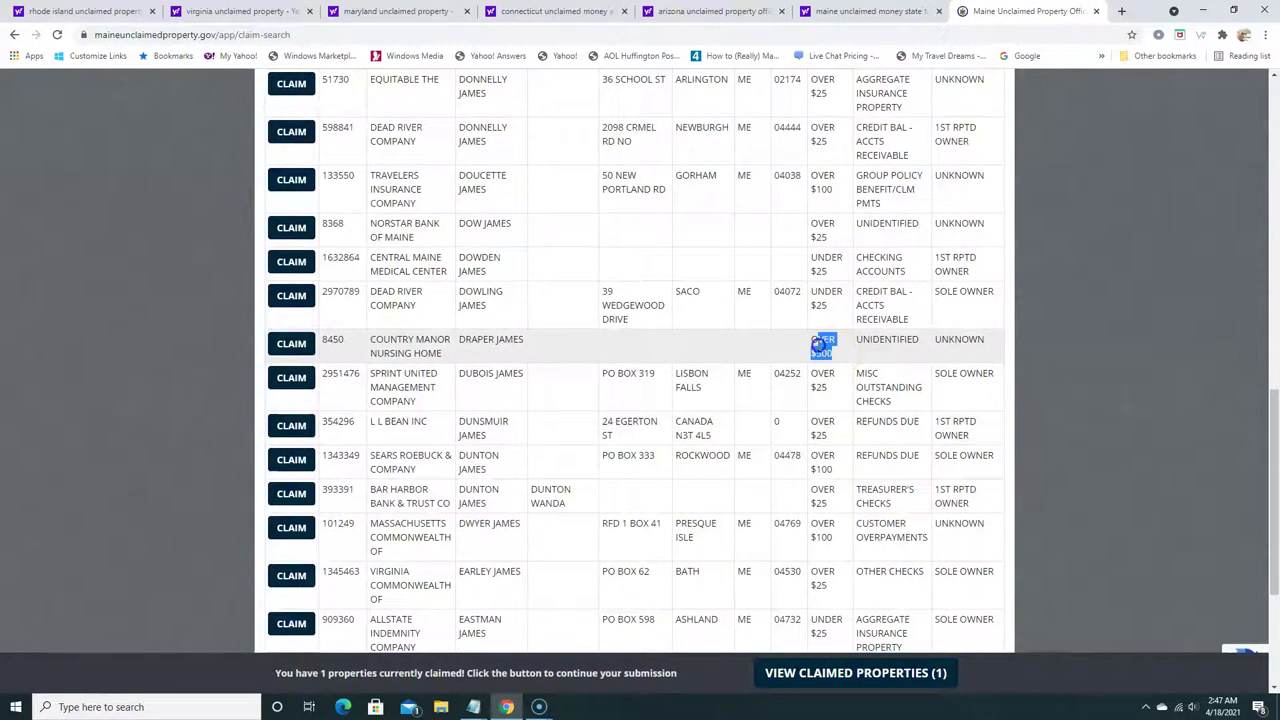
pyautogui.click(456, 355)
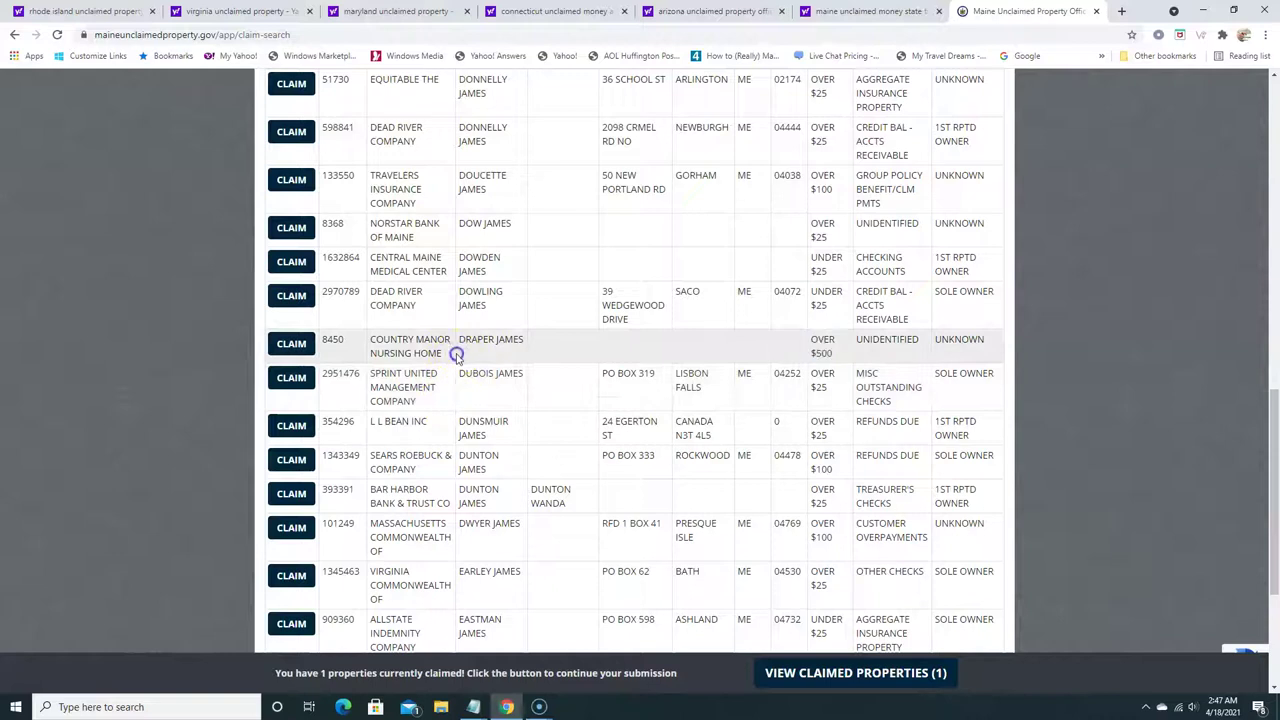
# Highlight the reporting company name Country Manor Nursing Home on page 10, and view the remaining properties listed there
pyautogui.moveTo(443, 352); pyautogui.dragTo(392, 341)
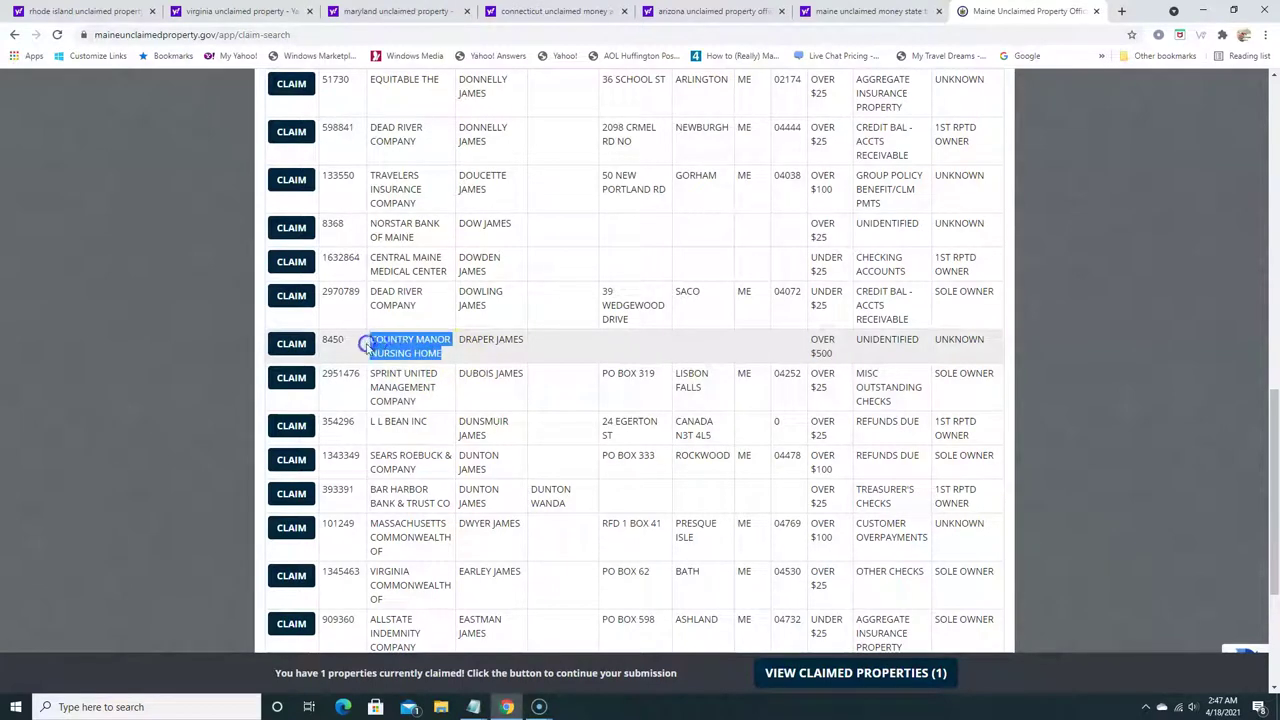
pyautogui.click(497, 345)
pyautogui.scroll(-3, 868, 370)
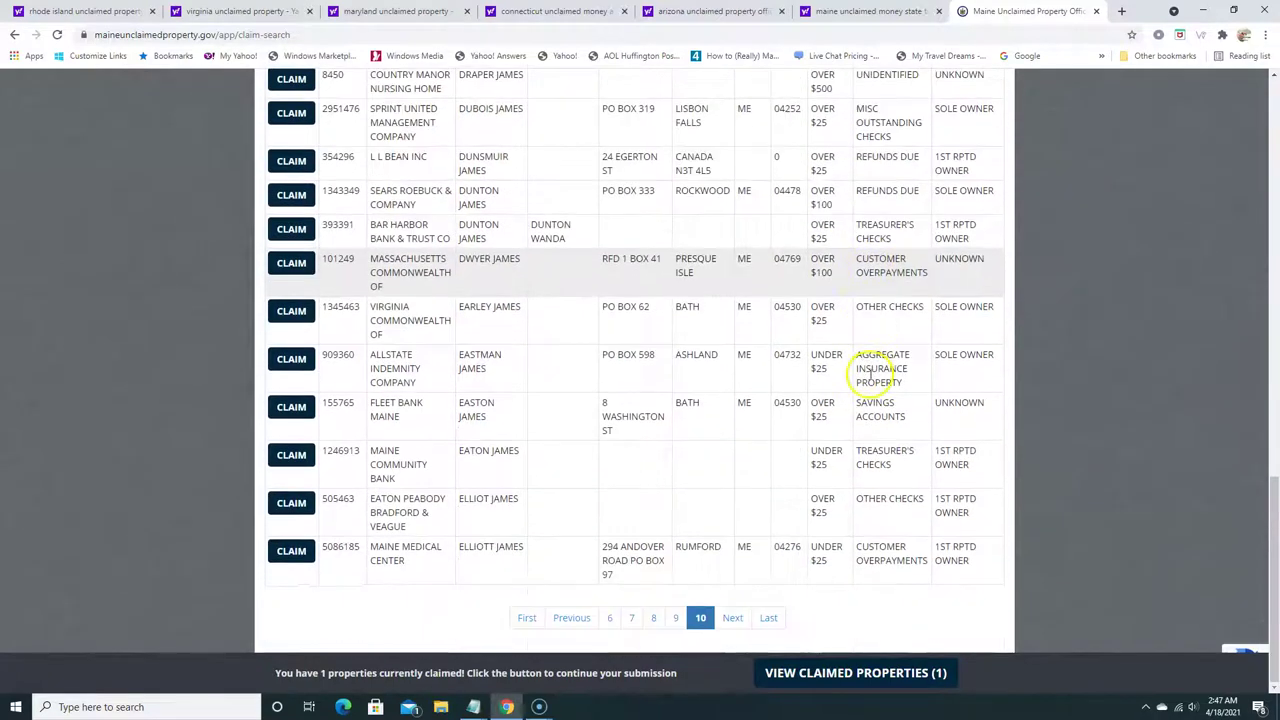
# Open results page 11 and highlight the amount and reporting company of the Unum Life Insurance property in Portland
pyautogui.click(732, 618)
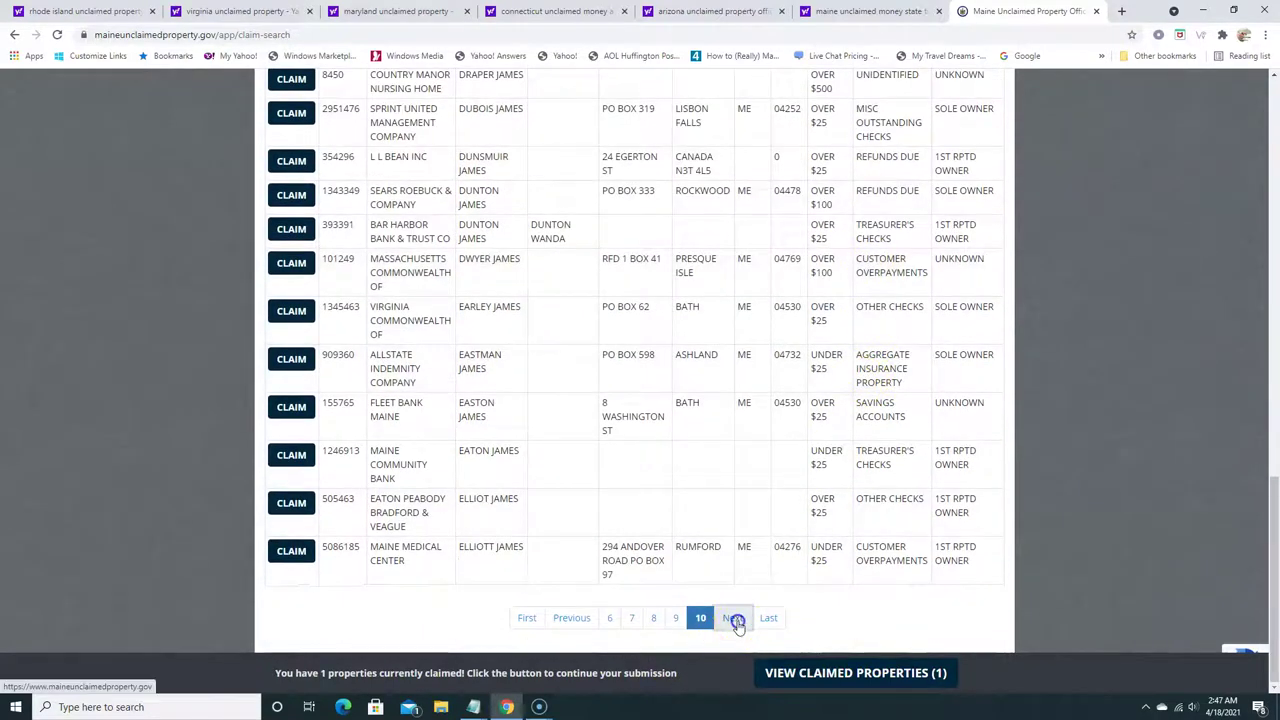
pyautogui.scroll(-3, 851, 482)
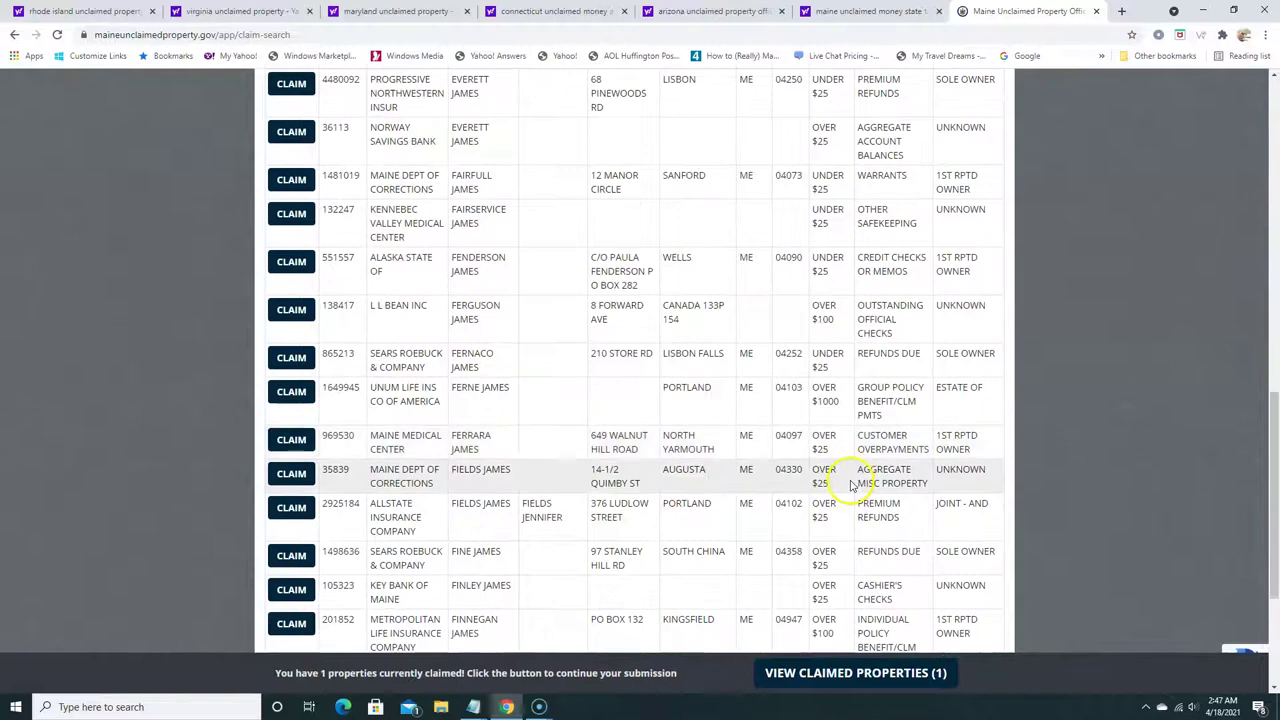
pyautogui.moveTo(843, 408); pyautogui.dragTo(812, 386)
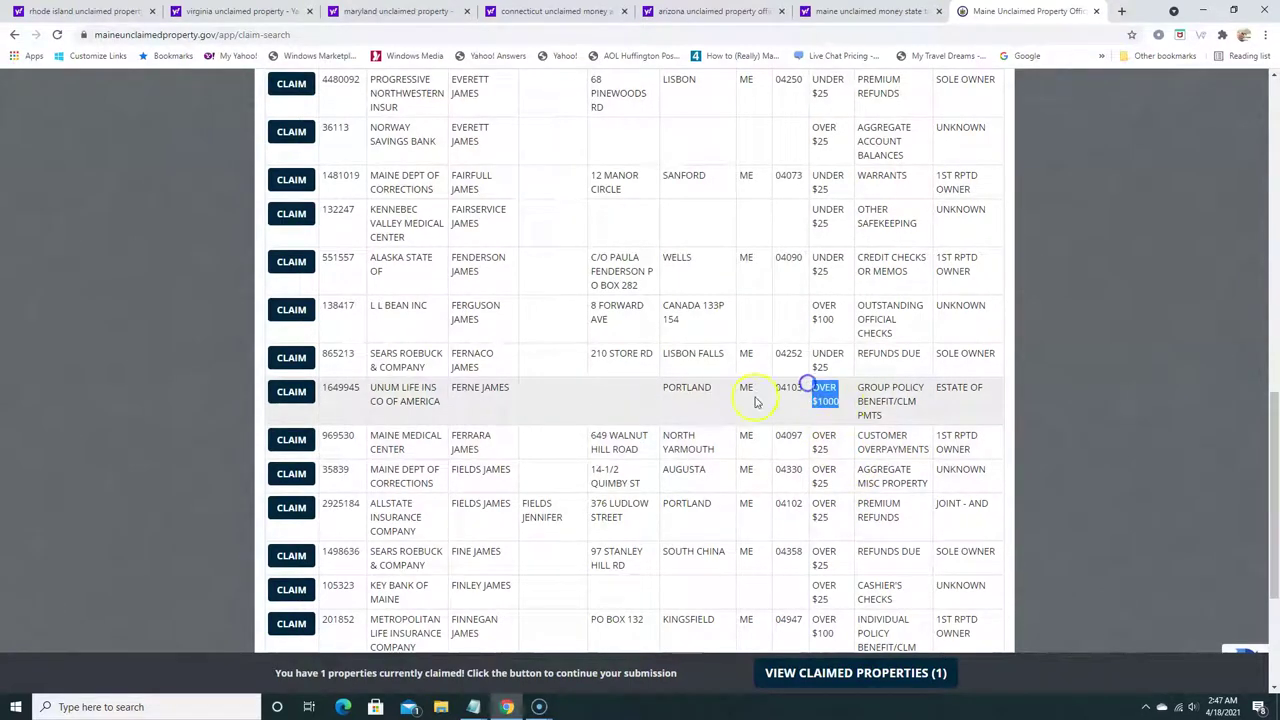
pyautogui.moveTo(442, 403); pyautogui.dragTo(376, 390)
pyautogui.scroll(-2, 775, 463)
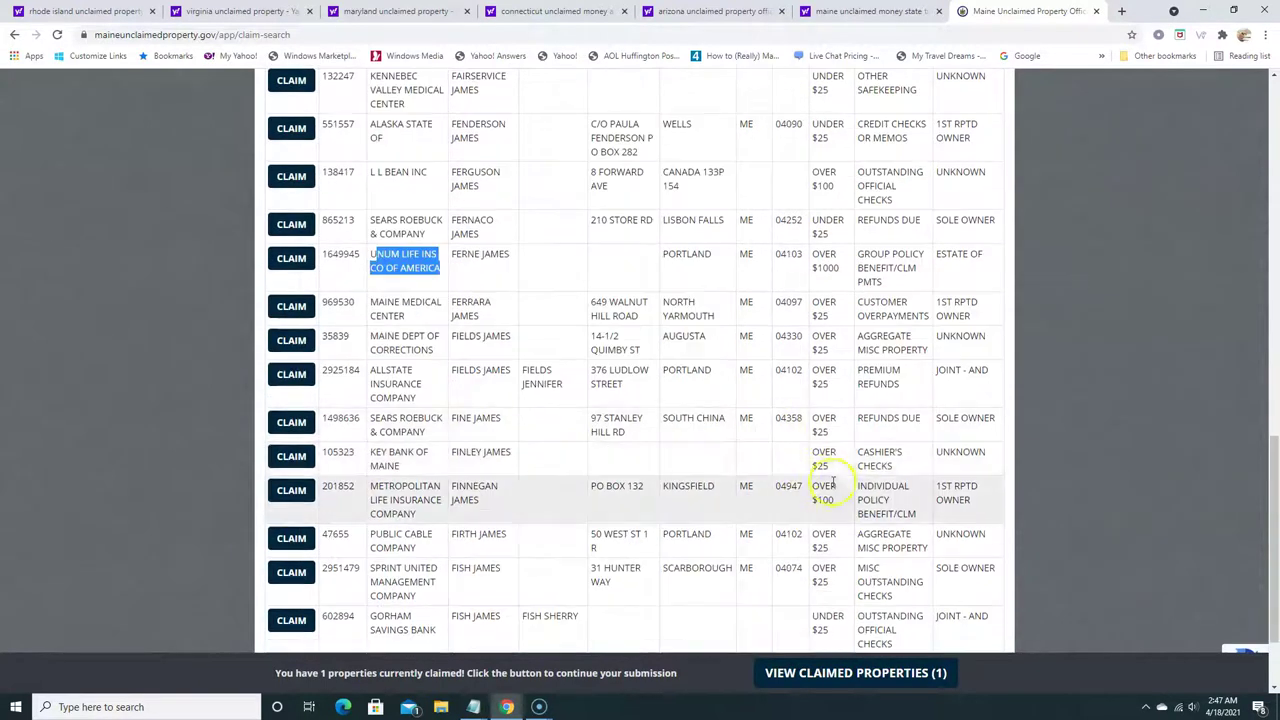
pyautogui.scroll(-2, 820, 500)
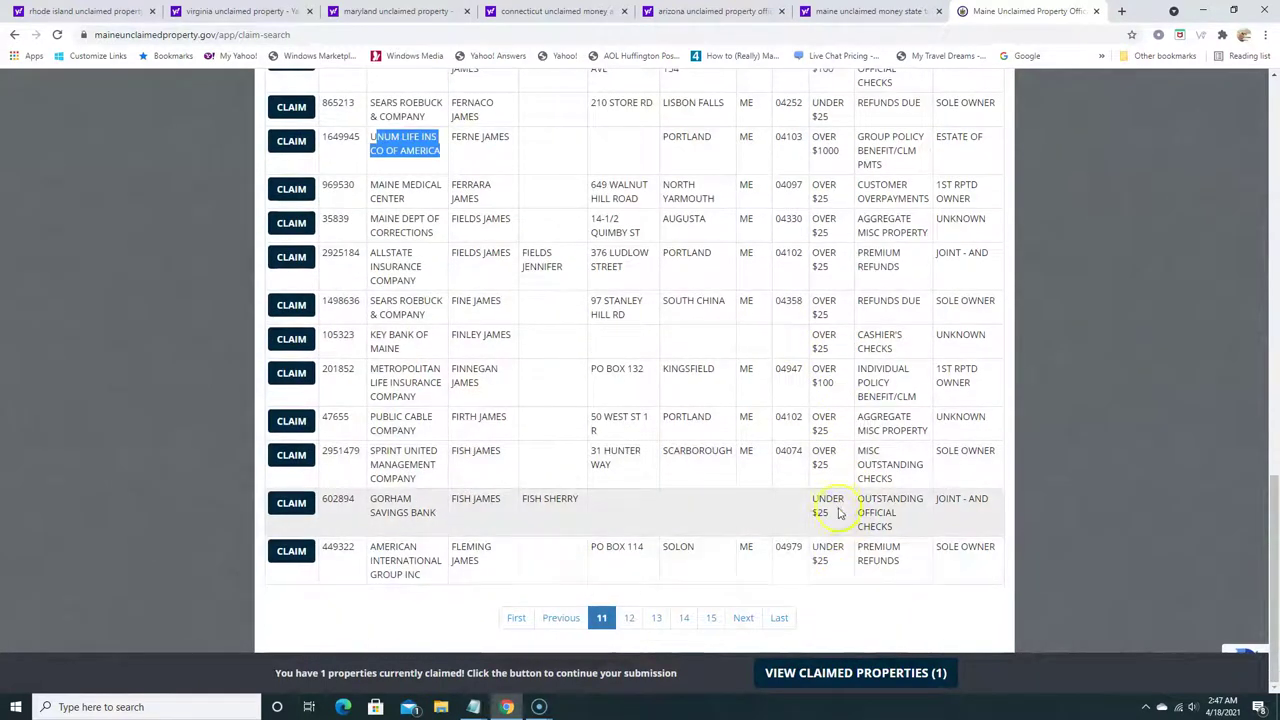
# Open results page 12 and examine the amounts, owners and reporting companies of its properties
pyautogui.click(743, 617)
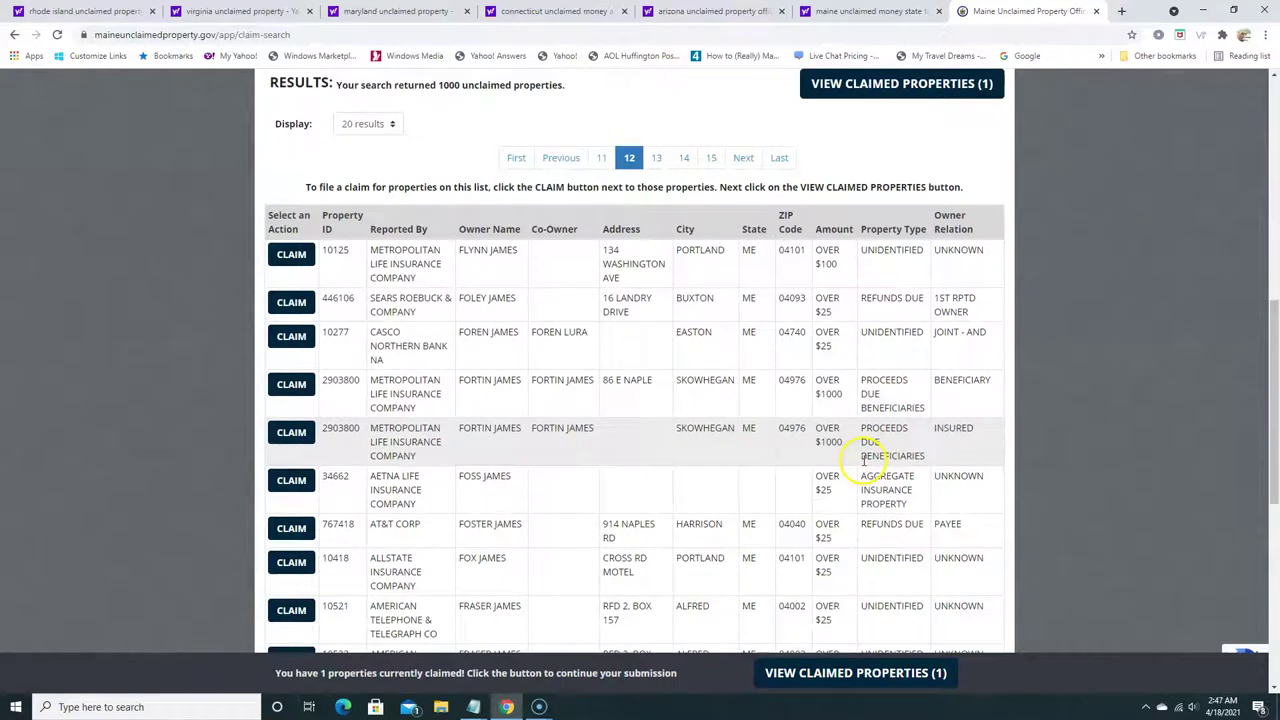
pyautogui.scroll(-2, 880, 432)
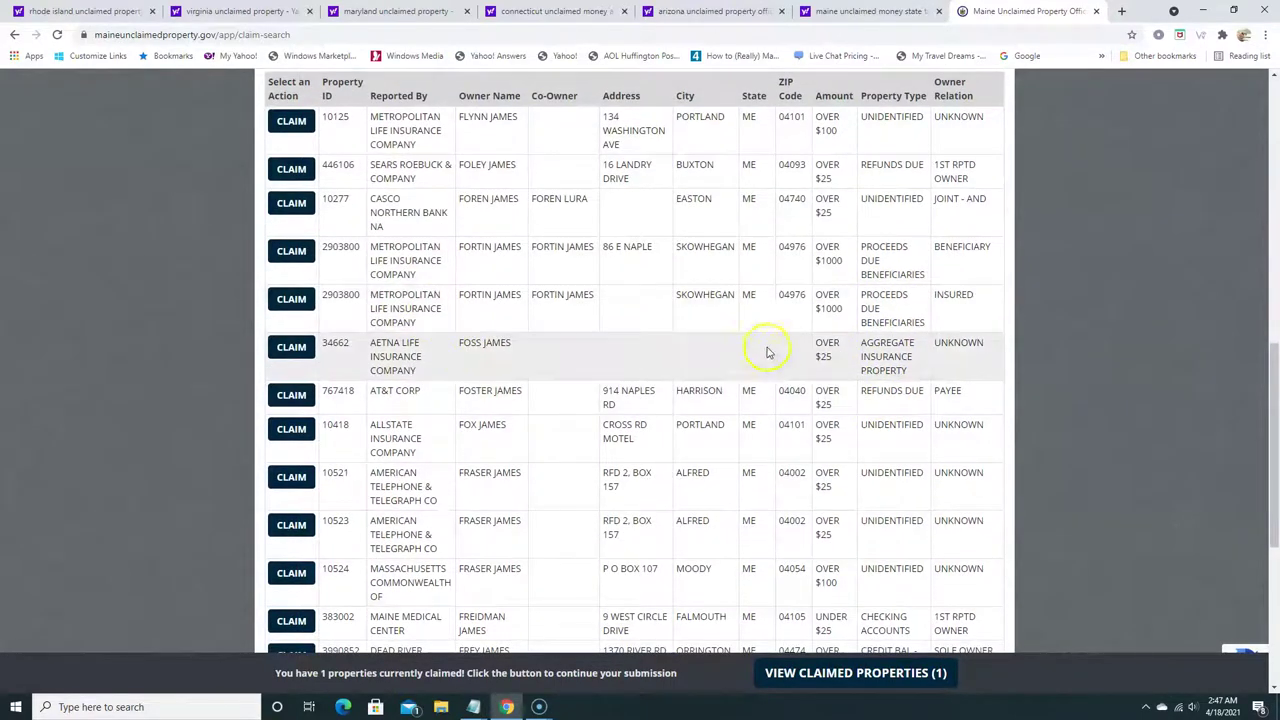
pyautogui.scroll(-1, 800, 360)
pyautogui.scroll(-3, 840, 373)
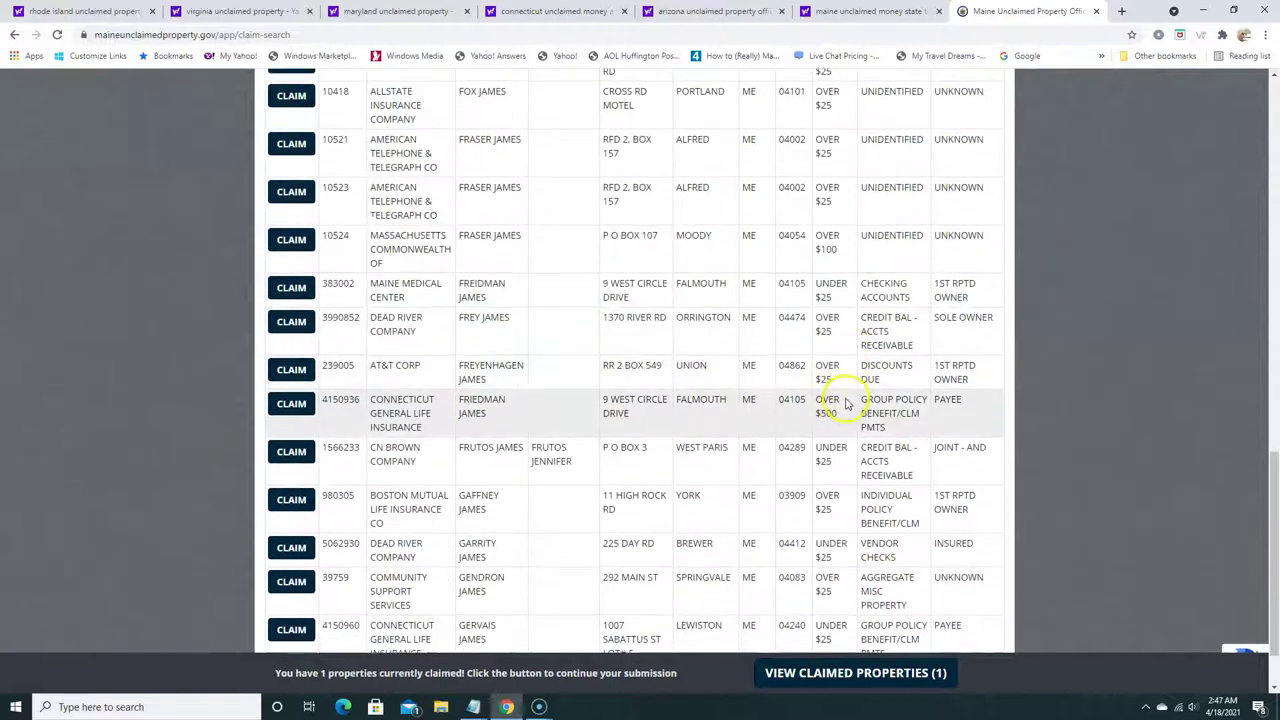
pyautogui.scroll(-1, 845, 403)
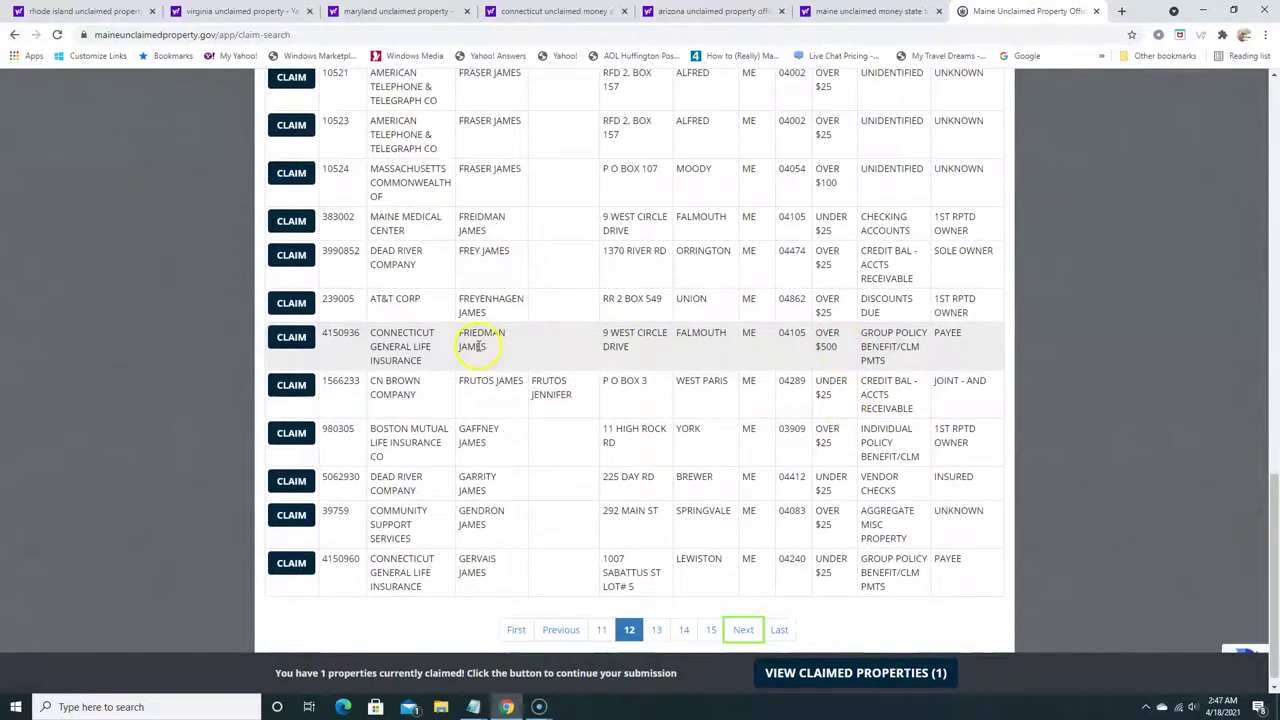
pyautogui.scroll(-1, 790, 500)
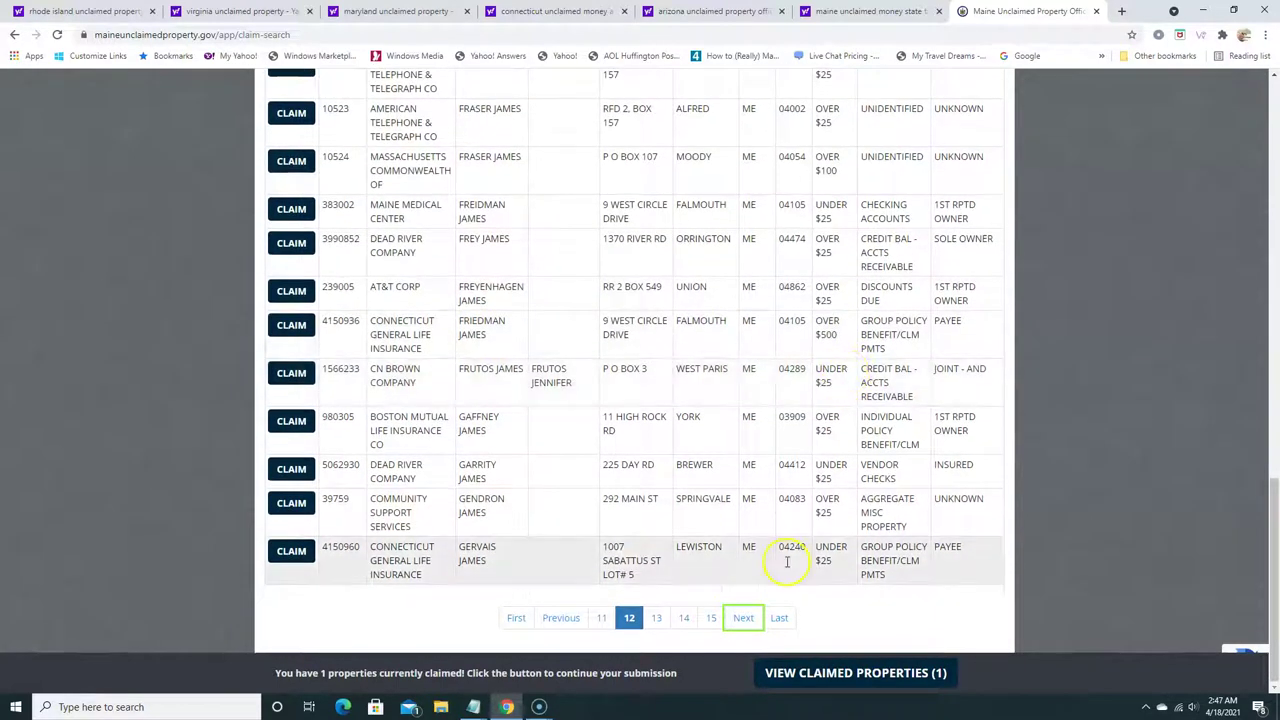
# Open results page 13 and look through the listed amounts for the larger properties
pyautogui.click(735, 620)
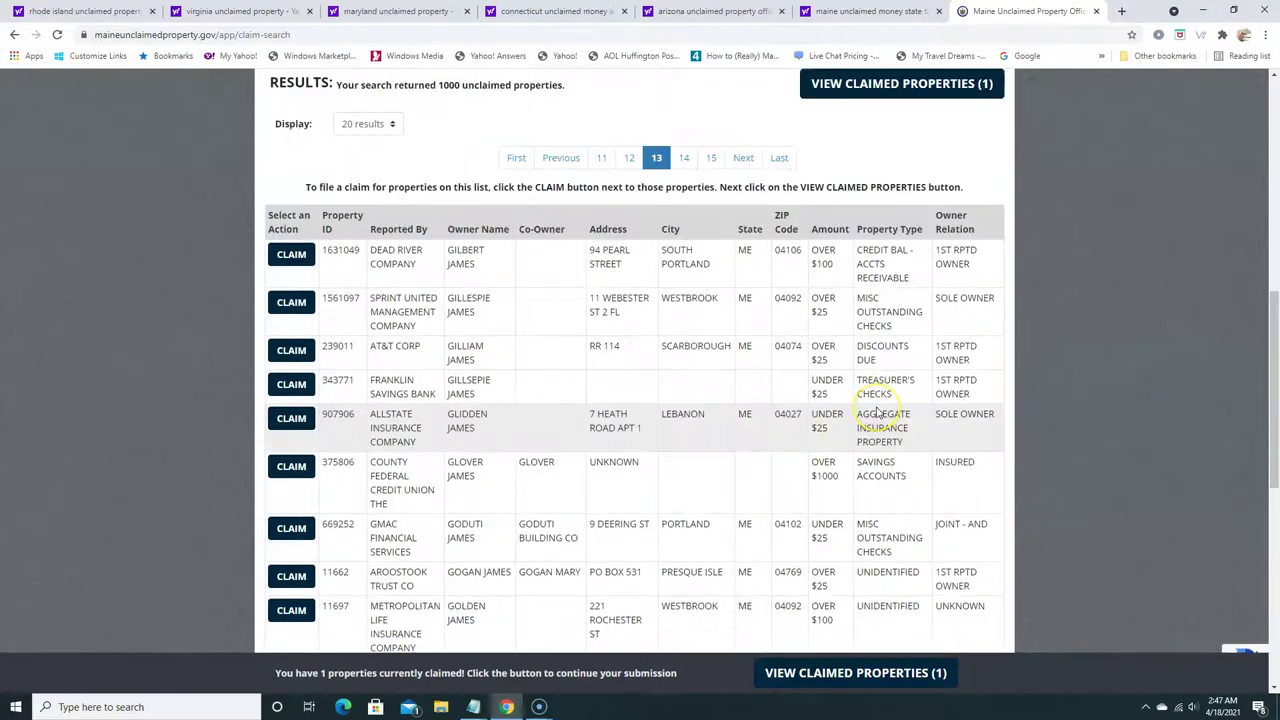
pyautogui.scroll(-3, 877, 413)
pyautogui.scroll(-3, 877, 413)
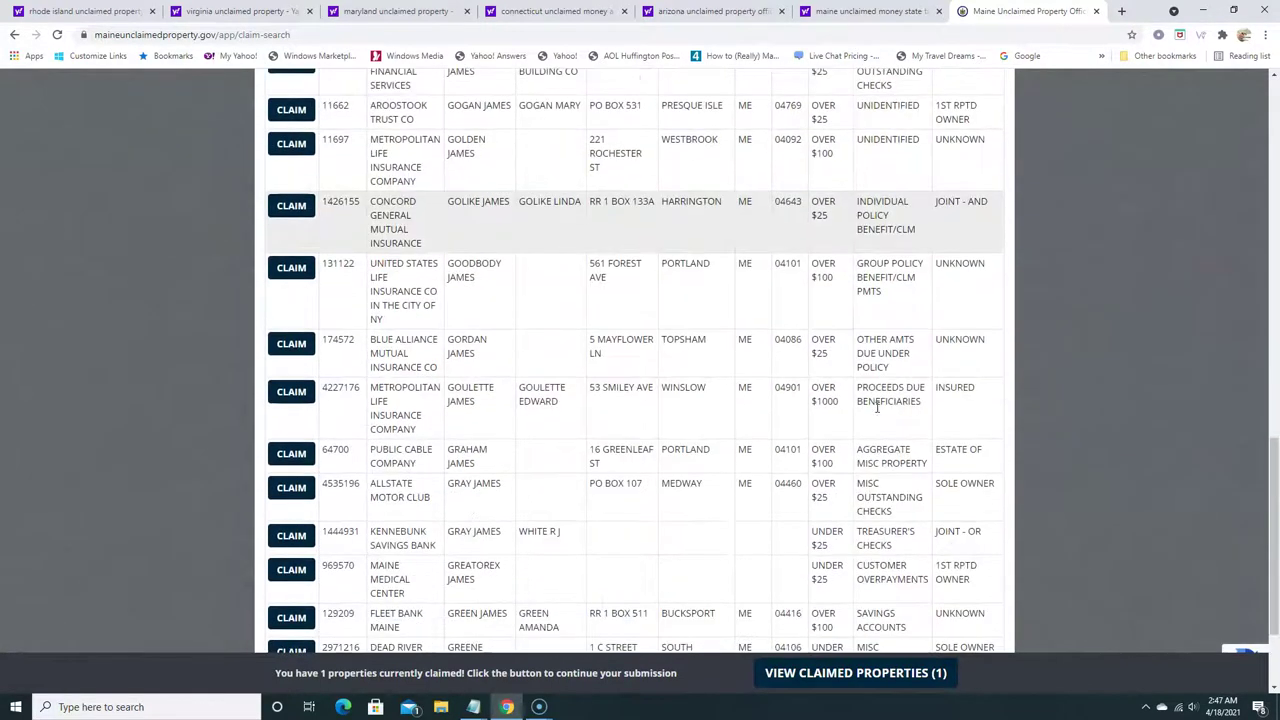
pyautogui.scroll(2, 877, 410)
pyautogui.click(824, 145)
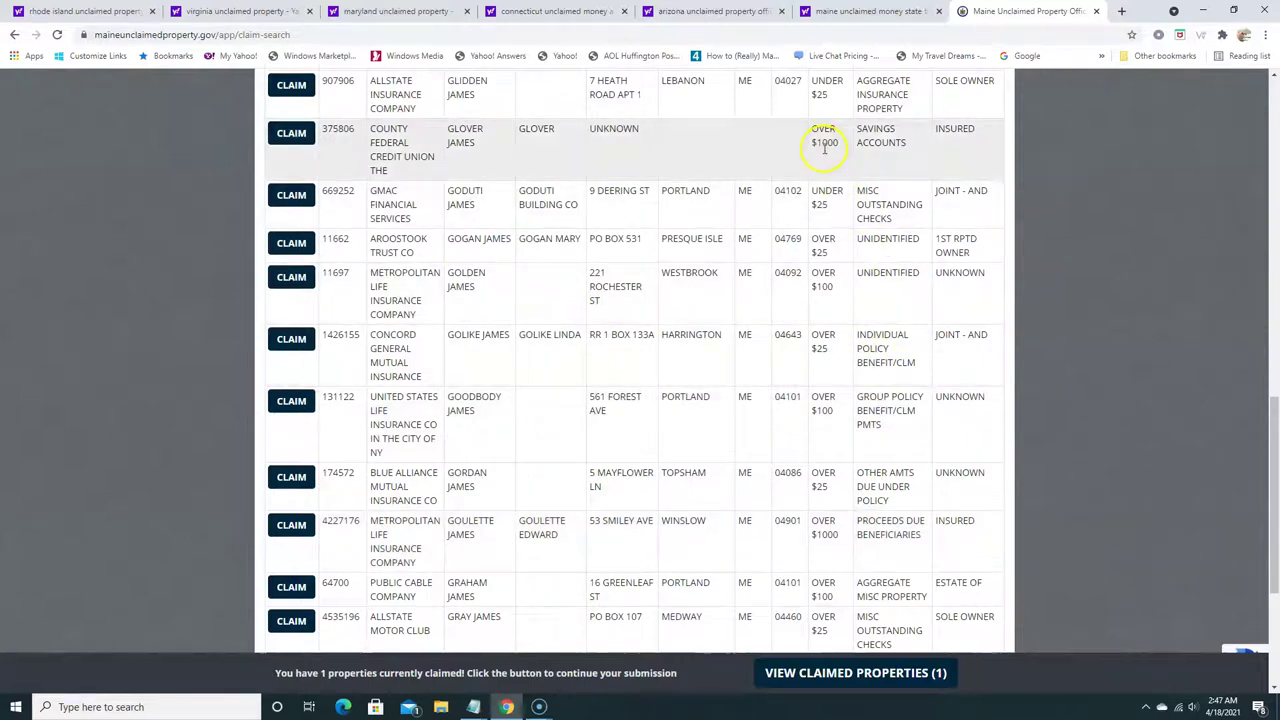
# Examine the savings account record reported by County Federal Credit Union and the other properties on page 13
pyautogui.scroll(1, 487, 143)
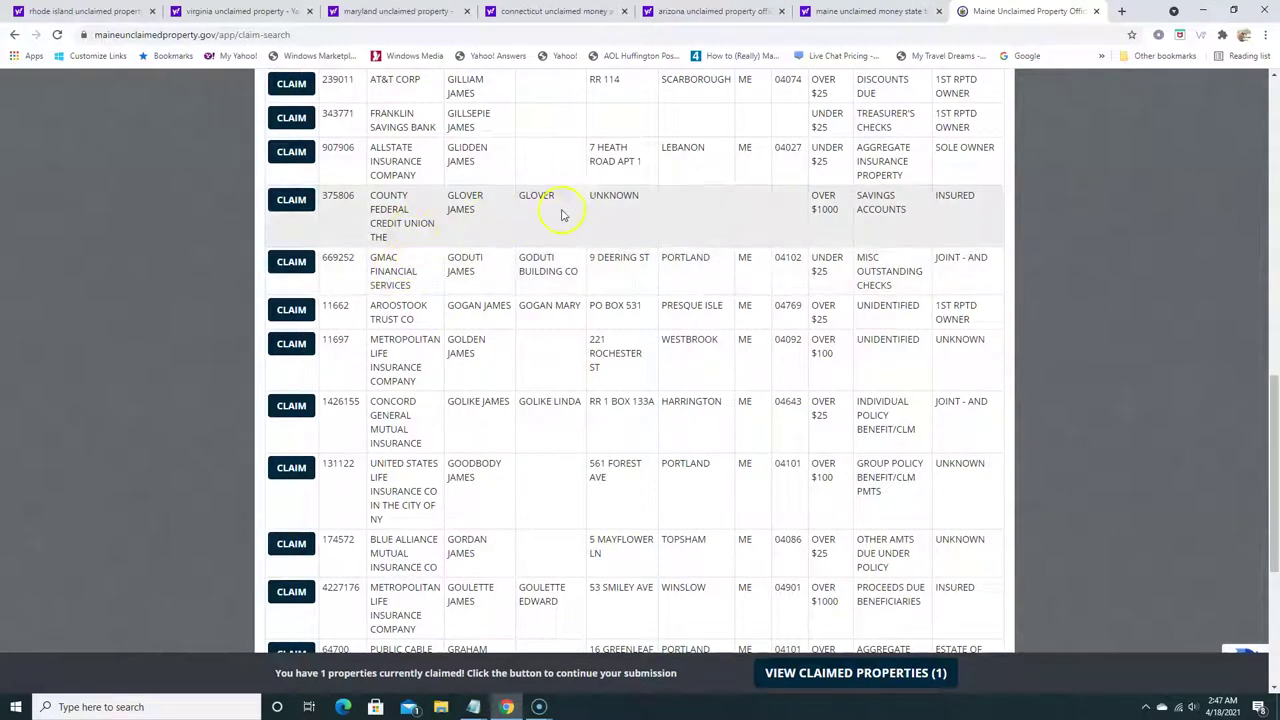
pyautogui.scroll(1, 524, 213)
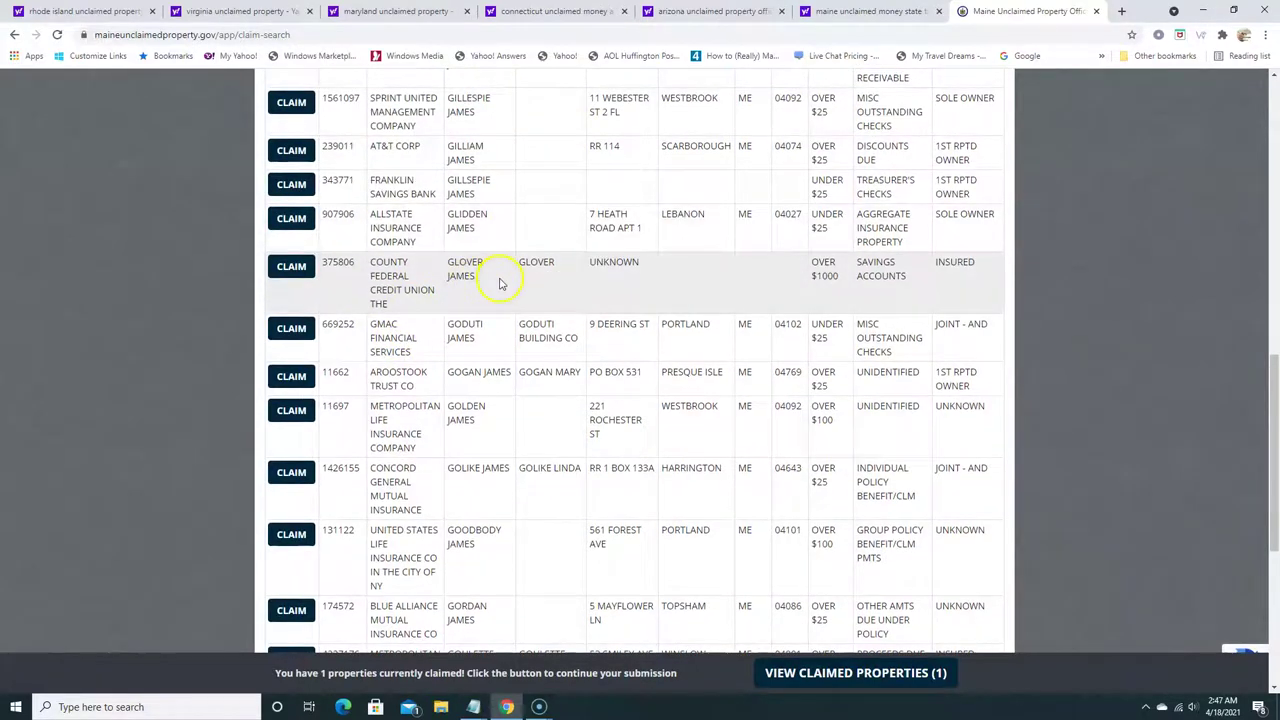
pyautogui.scroll(2, 490, 282)
pyautogui.scroll(-3, 484, 268)
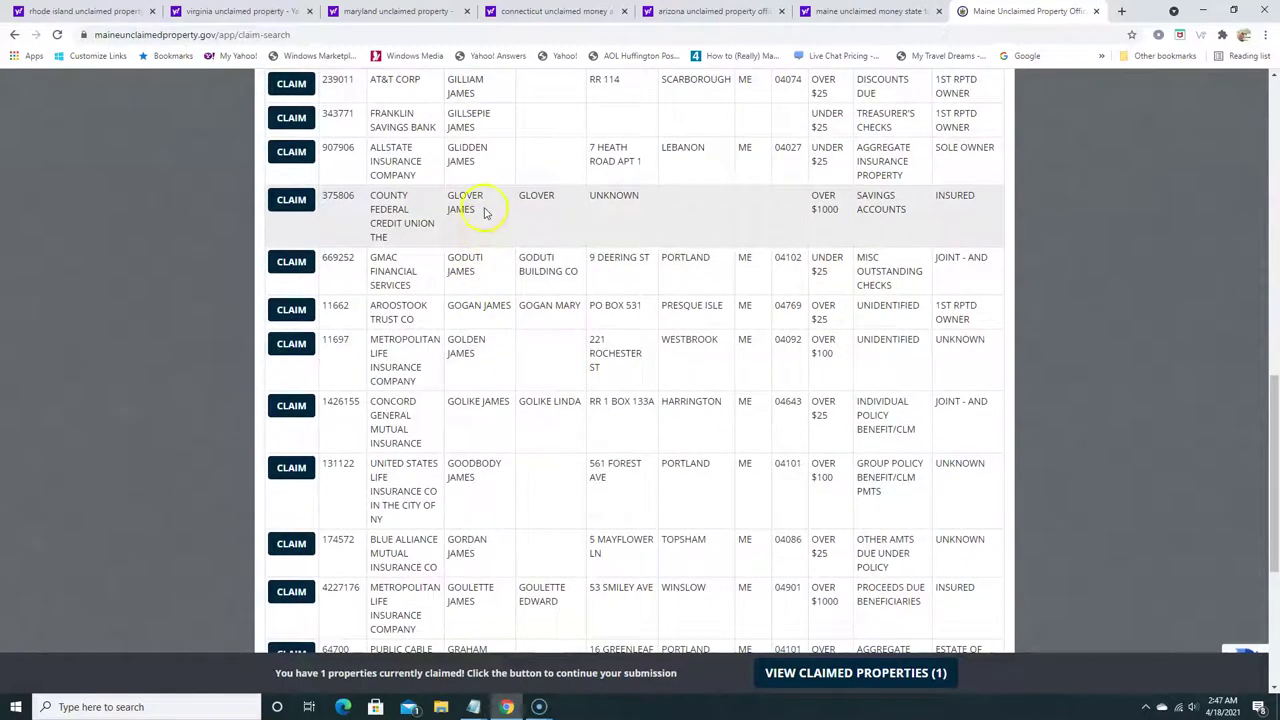
pyautogui.scroll(-4, 840, 230)
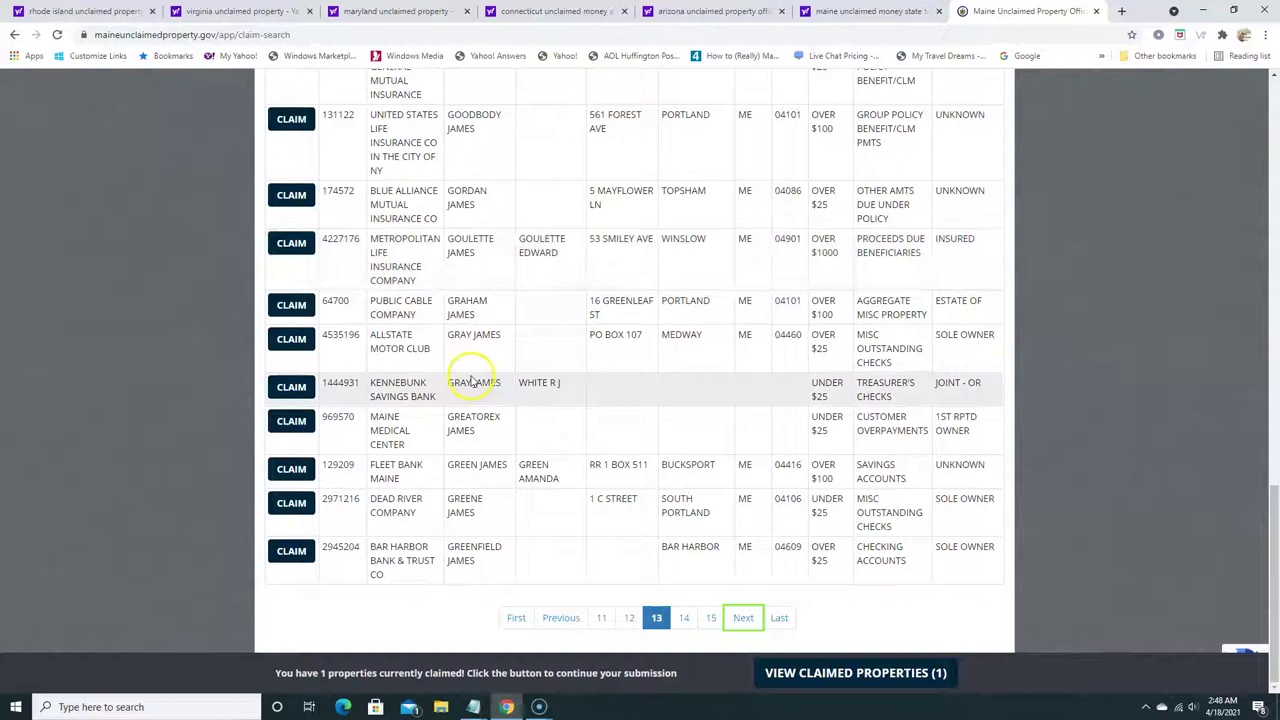
pyautogui.scroll(2, 400, 330)
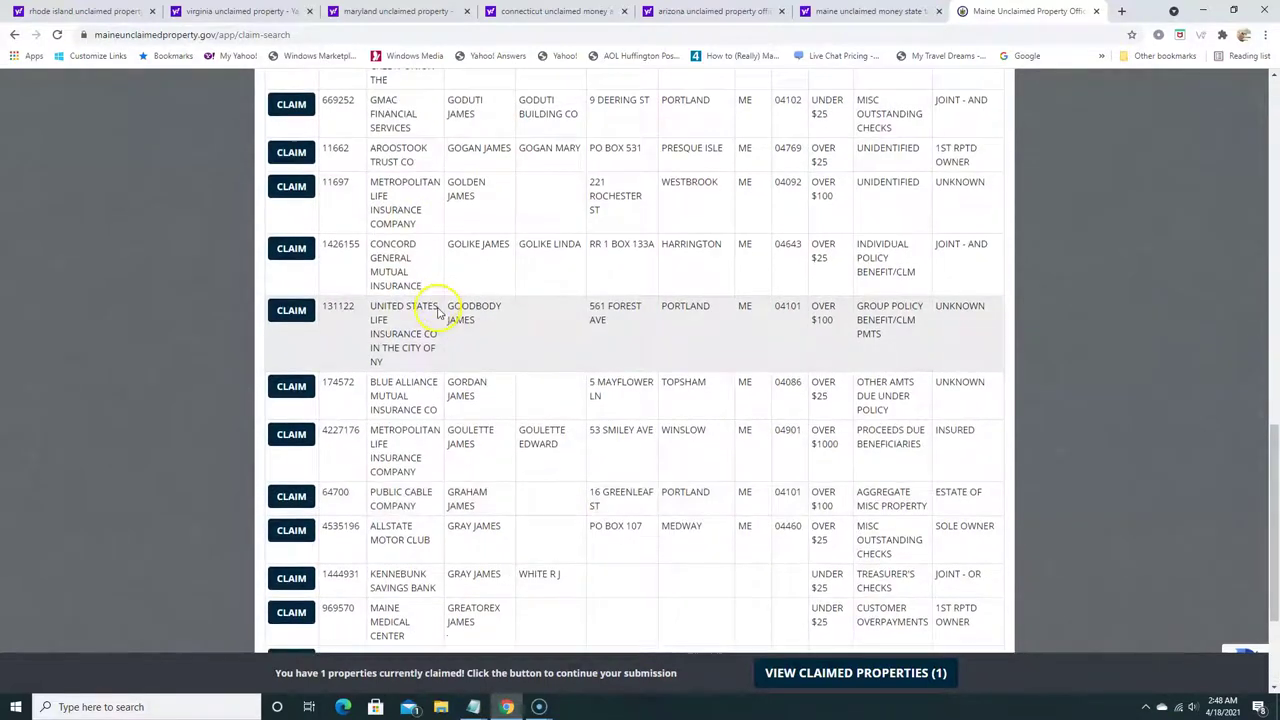
pyautogui.scroll(-2, 425, 290)
# Open results page 14 and look through its properties down to the end of the list
pyautogui.click(742, 617)
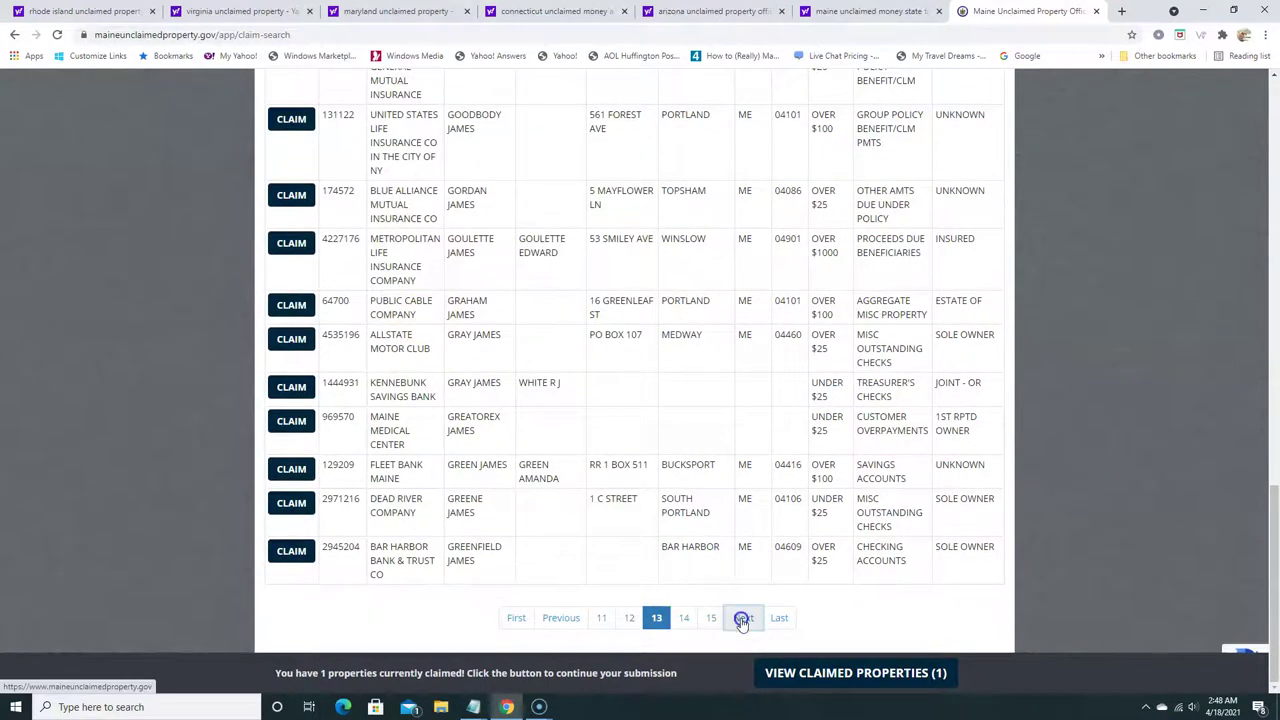
pyautogui.scroll(-3, 730, 489)
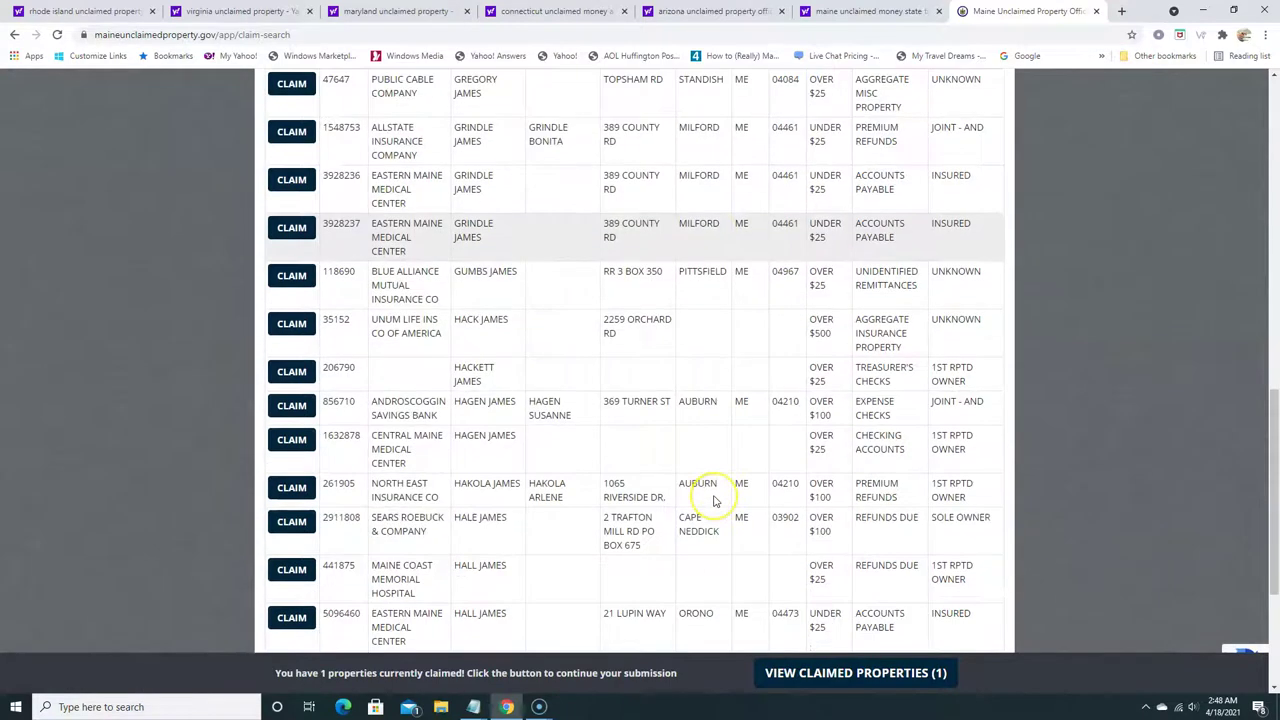
pyautogui.scroll(-2, 715, 500)
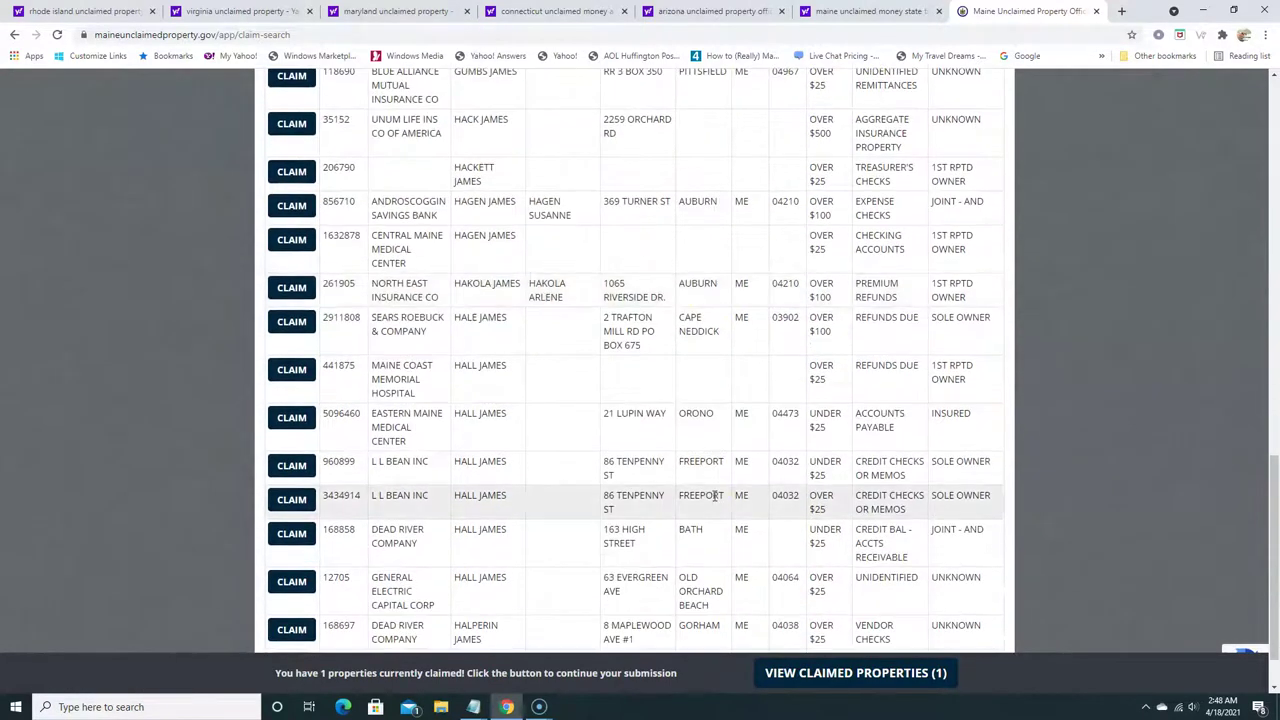
pyautogui.scroll(-1, 714, 497)
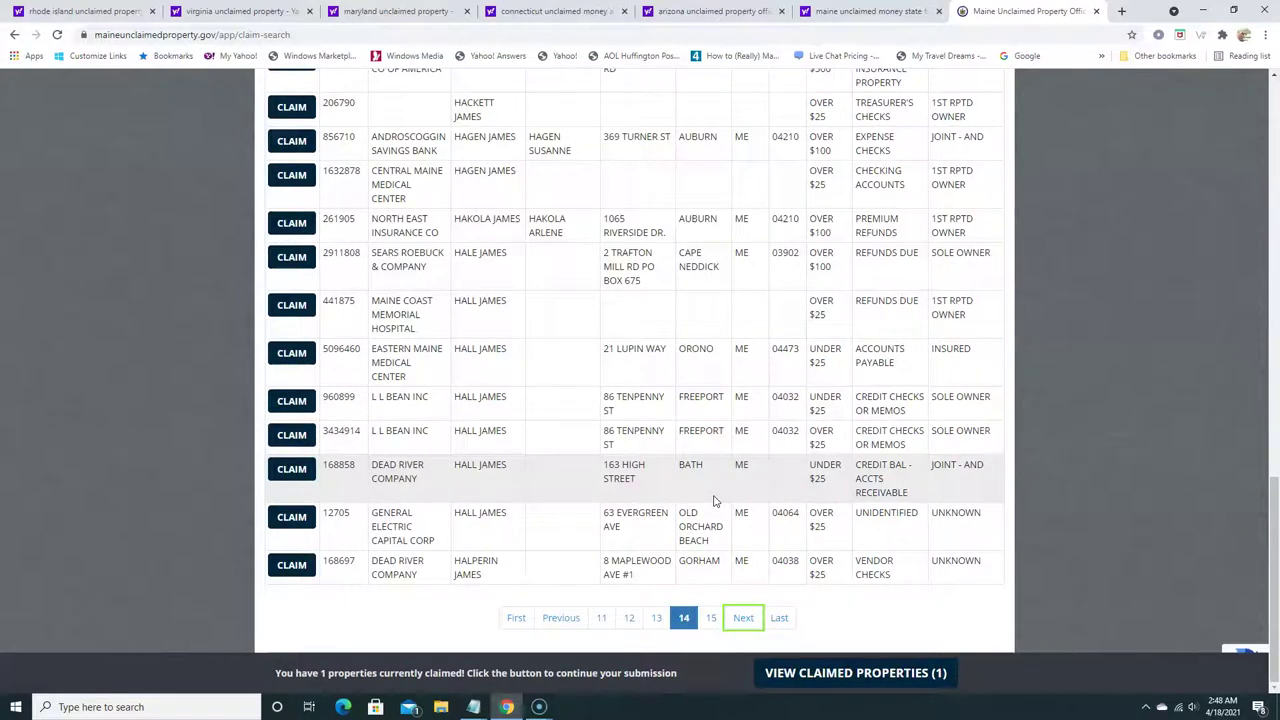
# Open results page 15 and compare the owners, co-owners, reporting companies and amounts listed
pyautogui.click(743, 617)
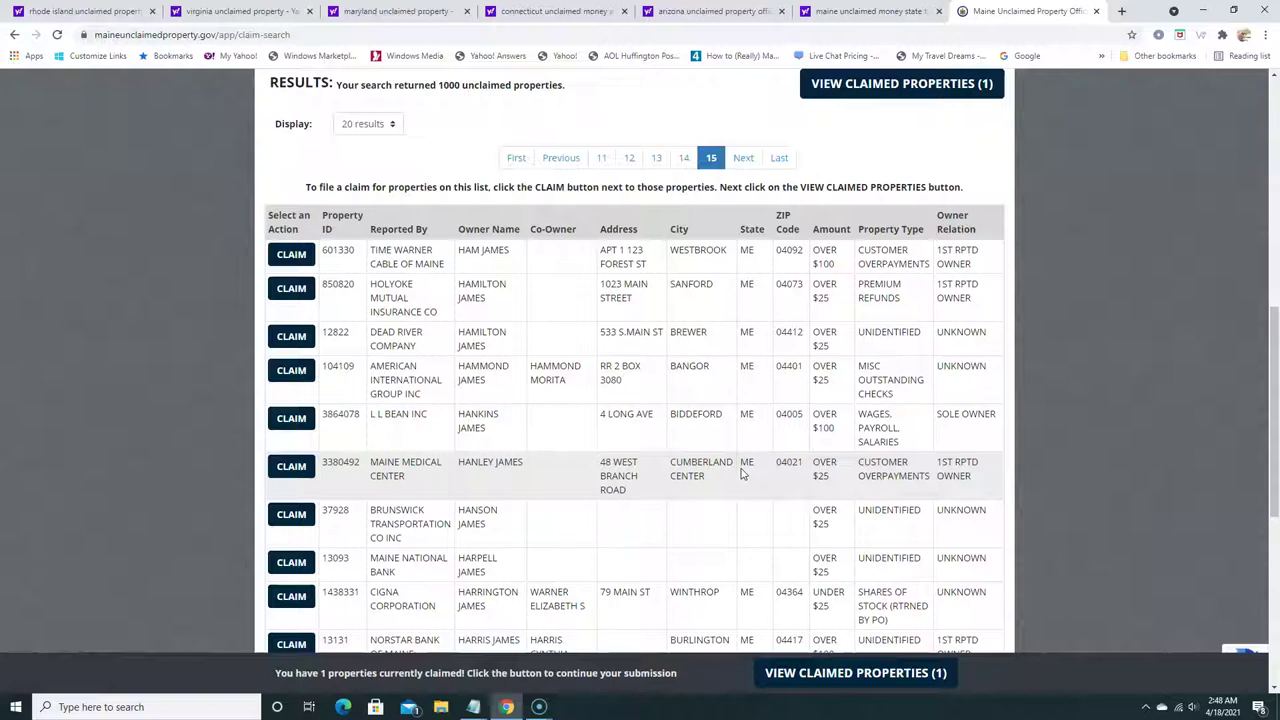
pyautogui.scroll(-4, 742, 472)
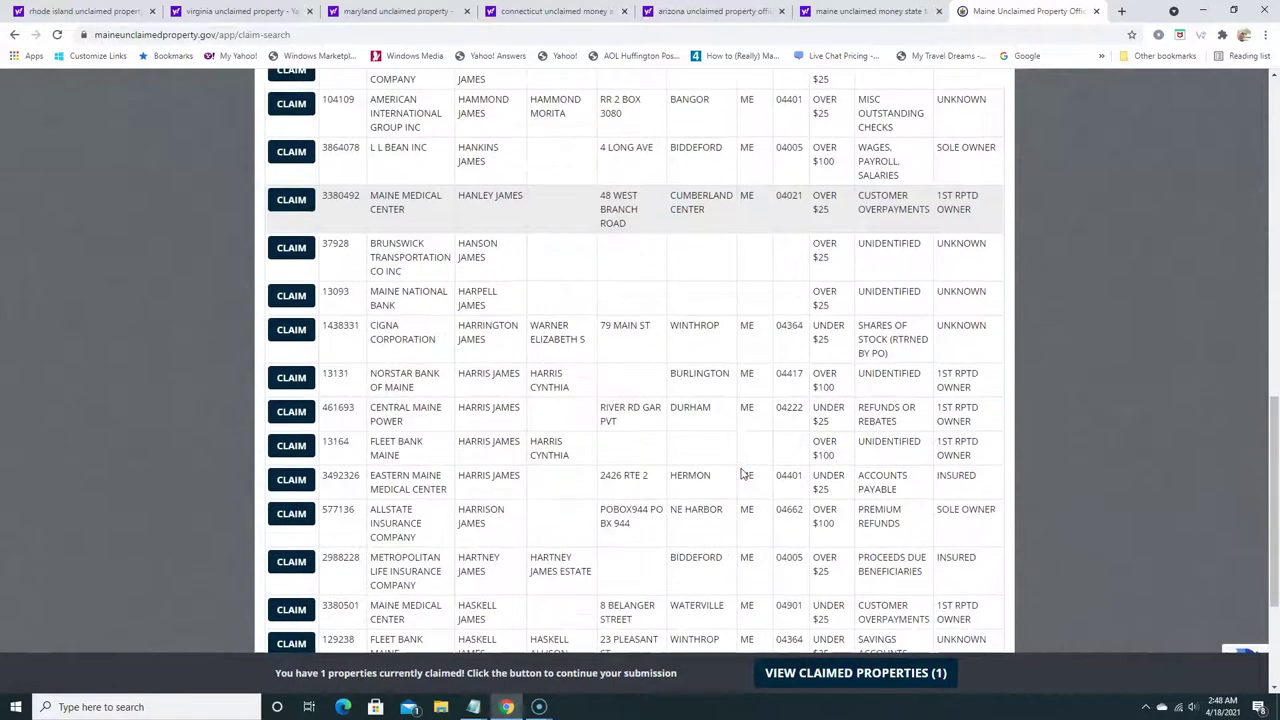
pyautogui.scroll(-1, 742, 470)
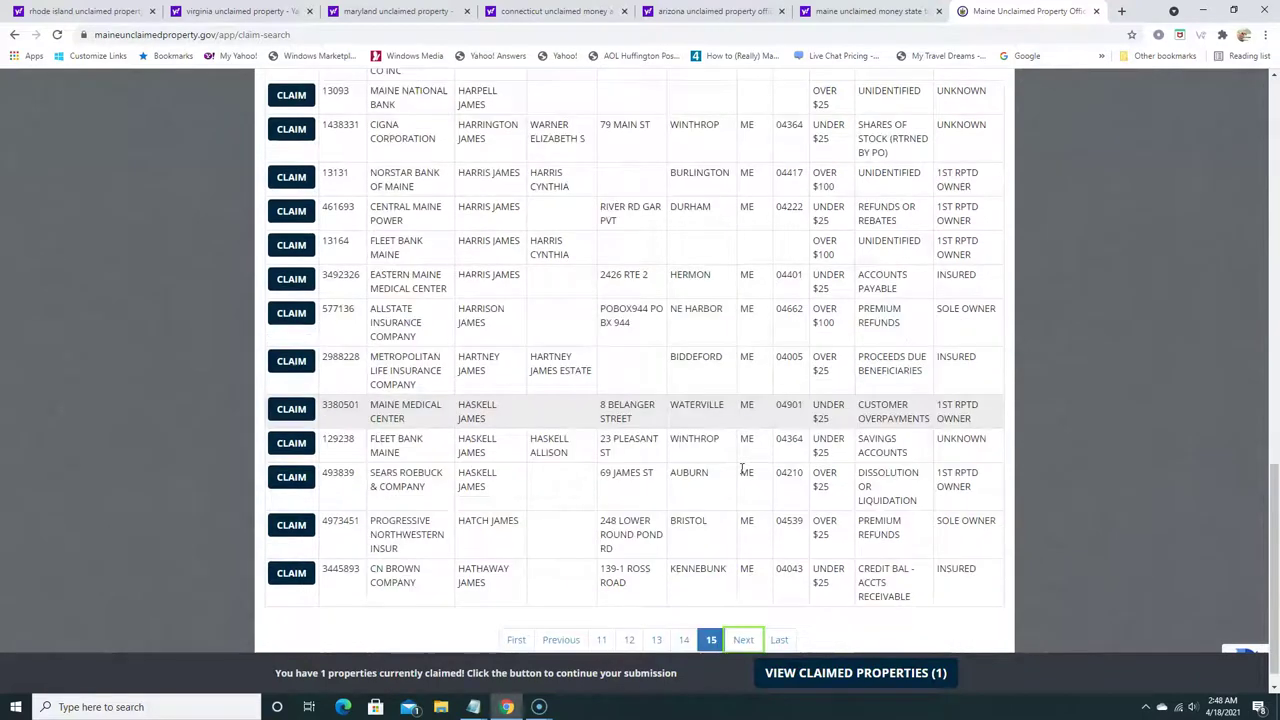
pyautogui.scroll(4, 742, 472)
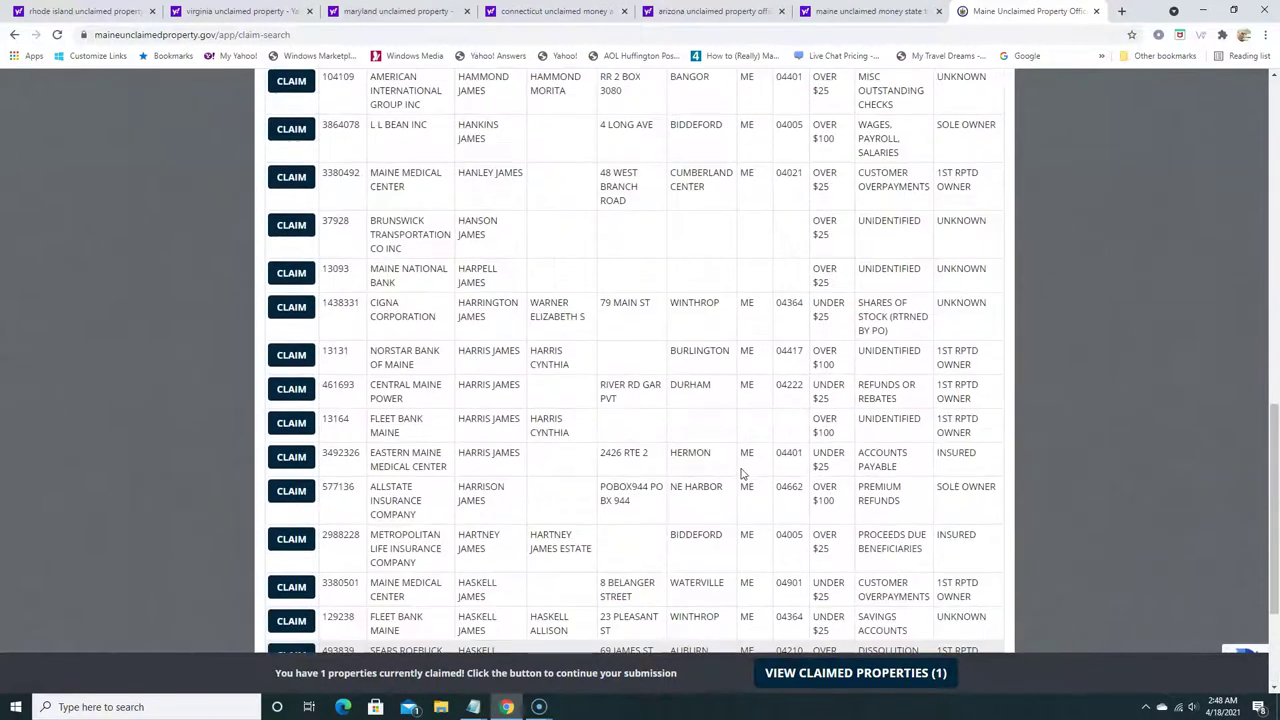
pyautogui.scroll(-2, 740, 474)
pyautogui.scroll(3, 740, 474)
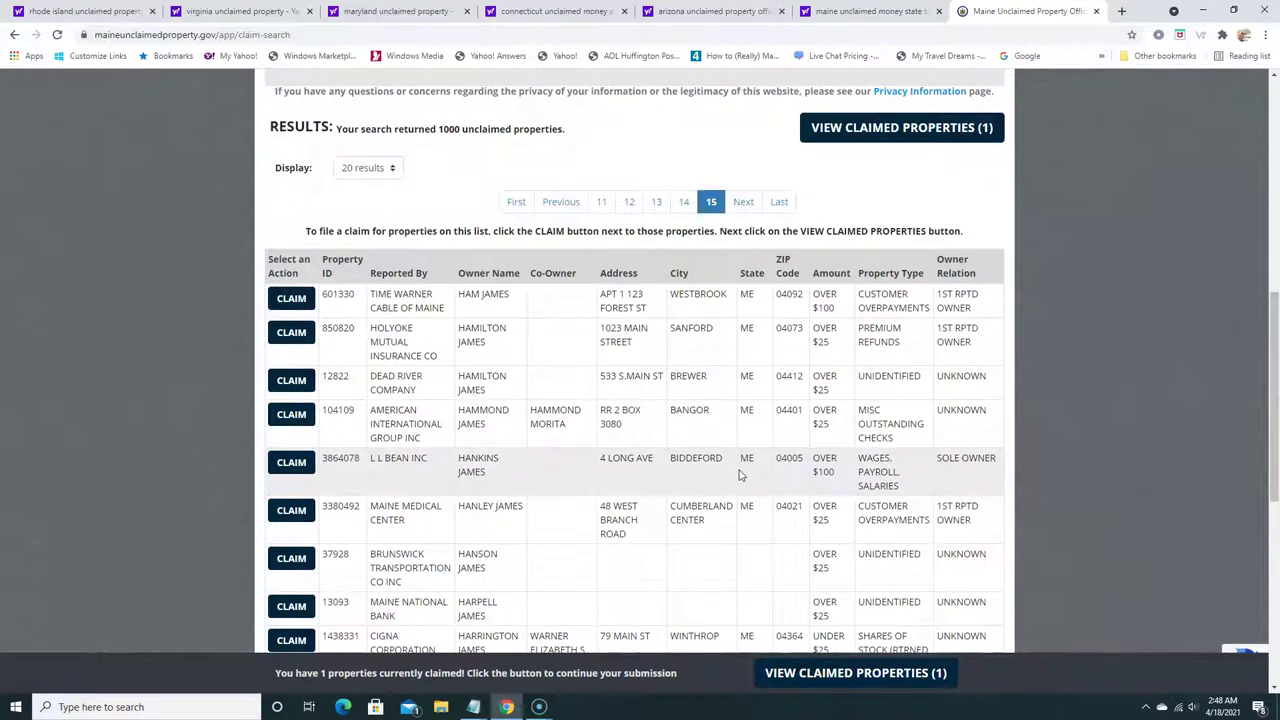
pyautogui.scroll(-4, 566, 459)
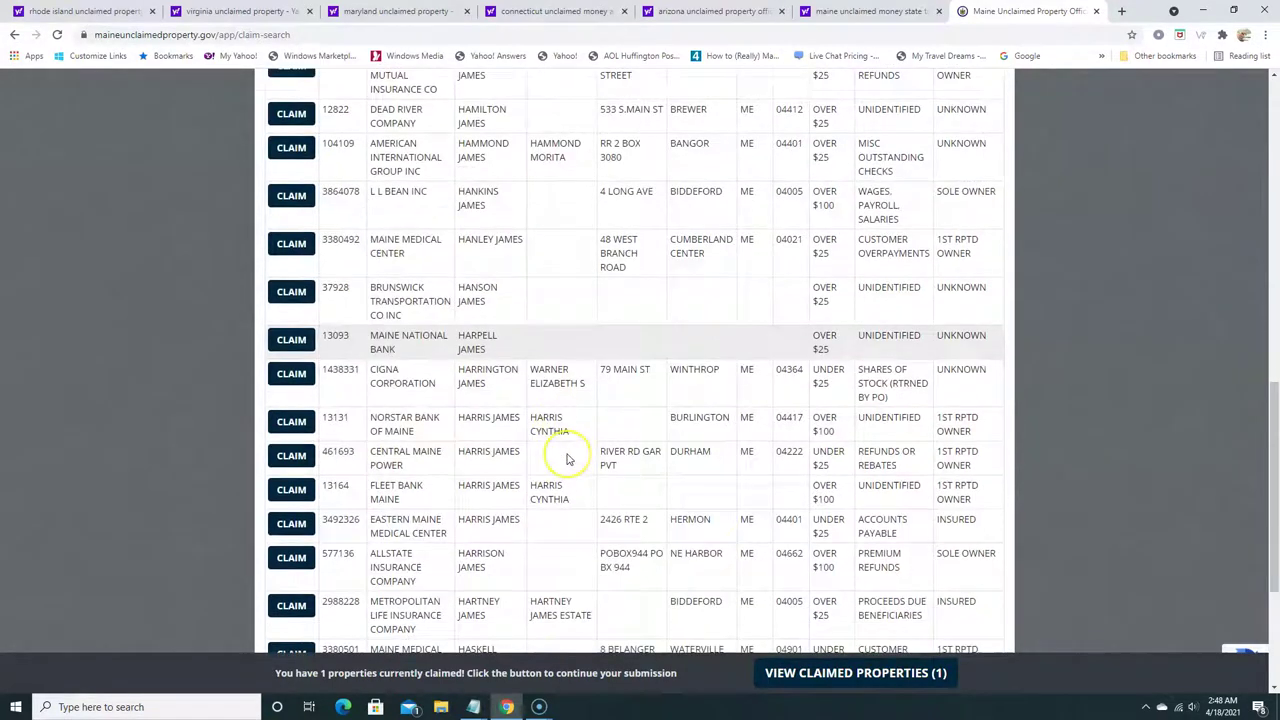
pyautogui.scroll(5, 566, 459)
pyautogui.scroll(-2, 557, 494)
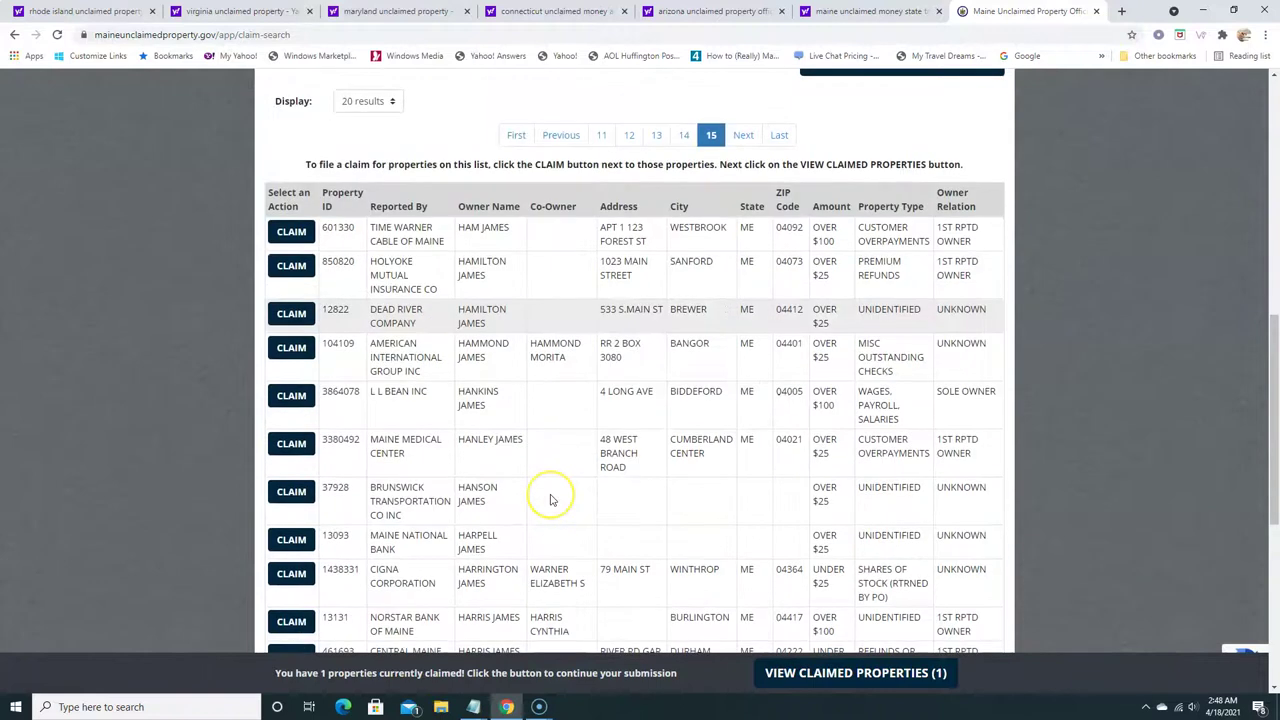
# Review the search form and its helpful hints above the results, and return to the end of the page 15 list
pyautogui.scroll(2, 549, 494)
pyautogui.scroll(2, 551, 497)
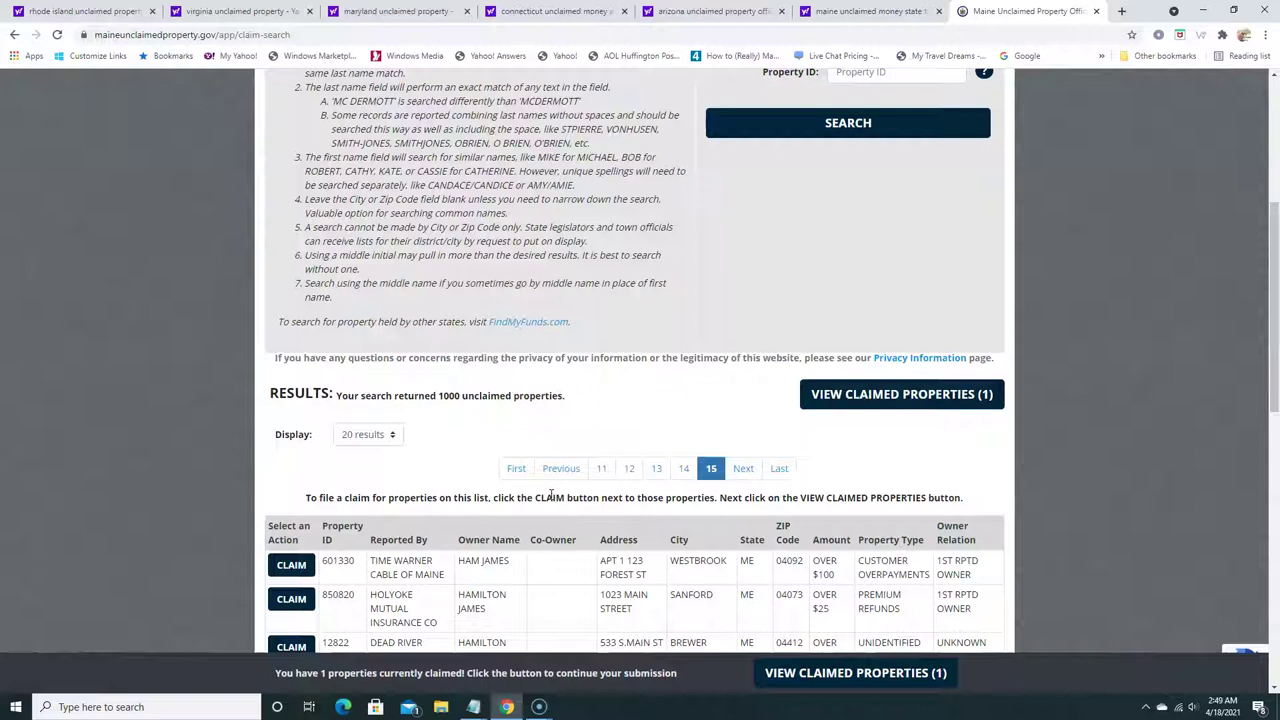
pyautogui.scroll(3, 500, 320)
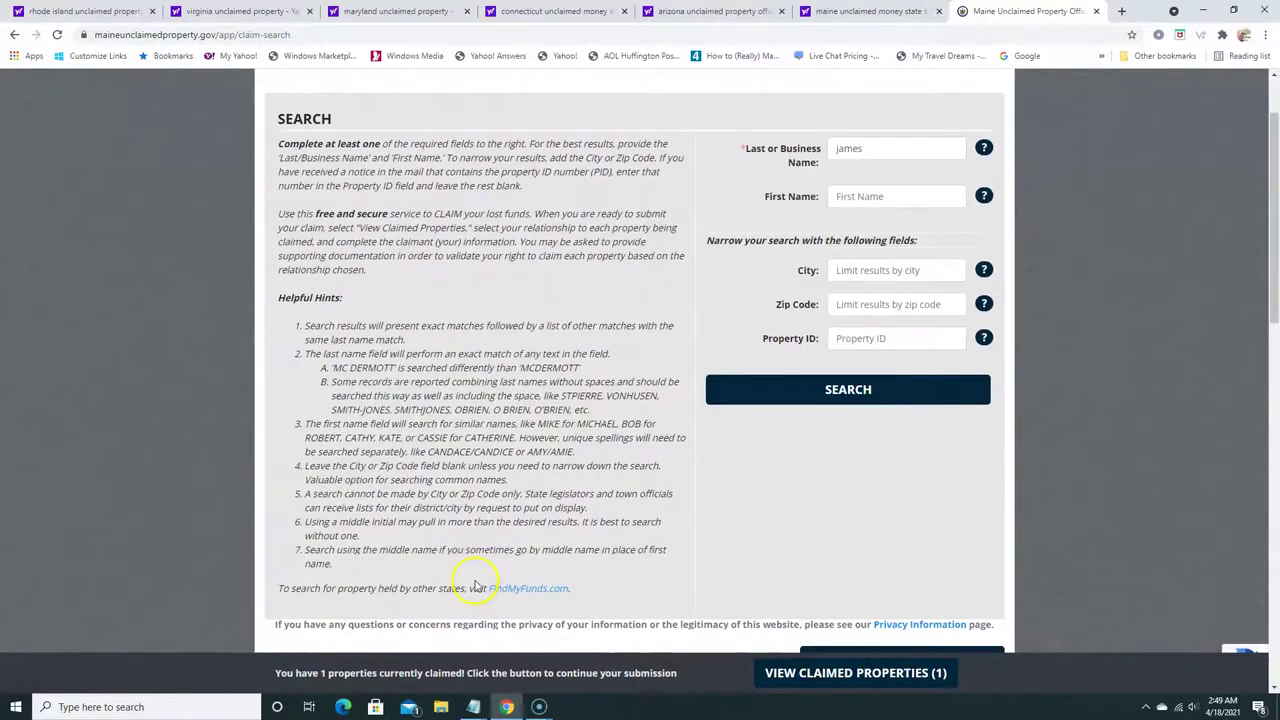
pyautogui.scroll(-4, 514, 520)
pyautogui.scroll(-6, 508, 527)
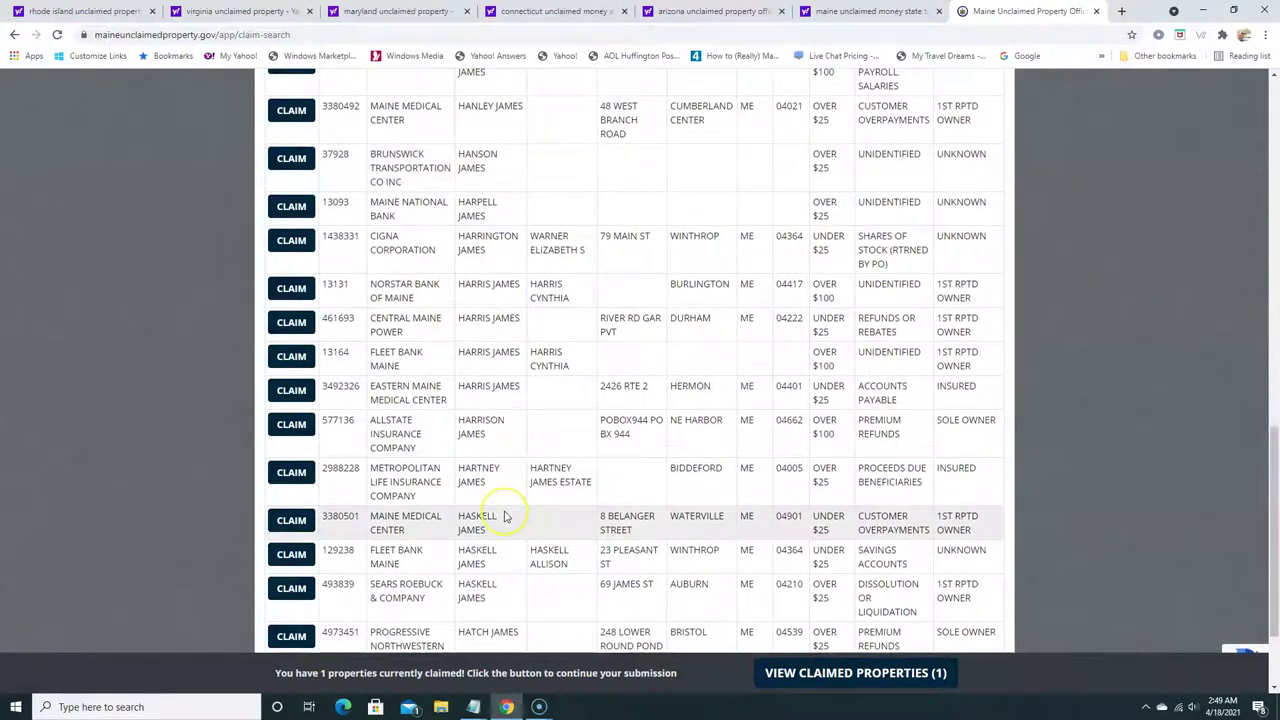
pyautogui.scroll(-3, 505, 518)
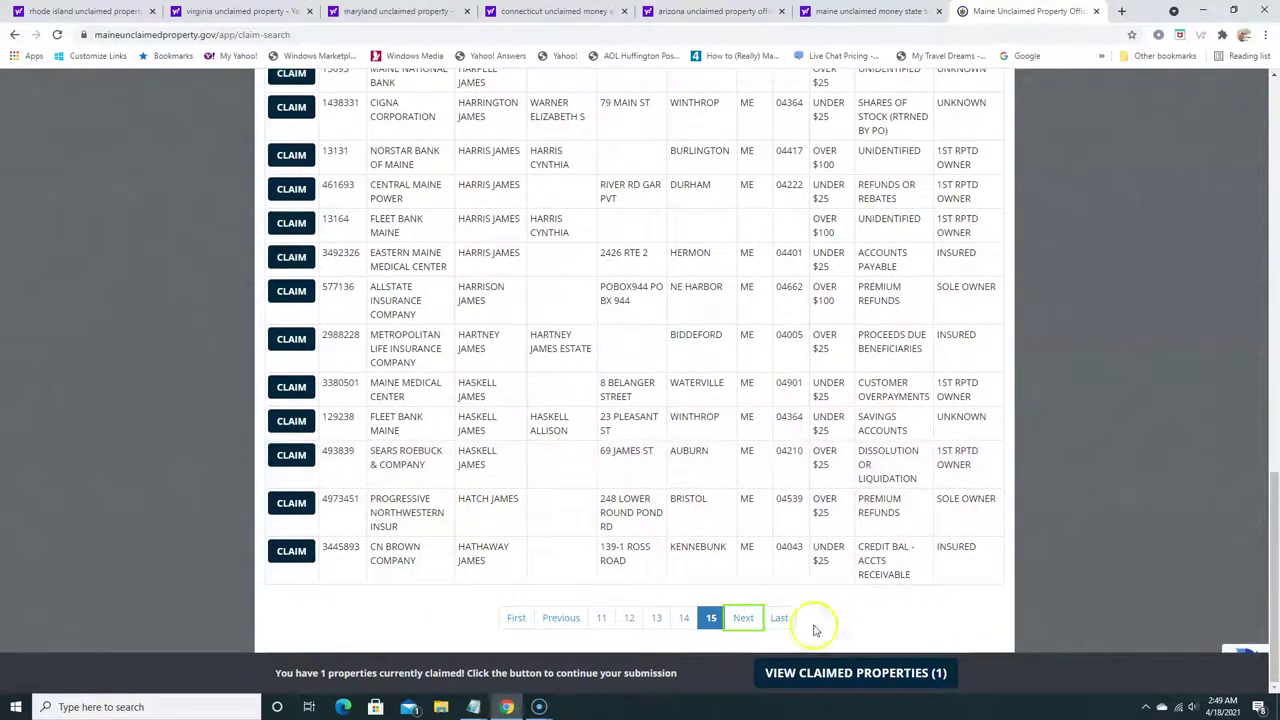
# Set the claimant relationship of the claimed property to Joint Owners - Claiming Full and start filing the claim
pyautogui.click(889, 680)
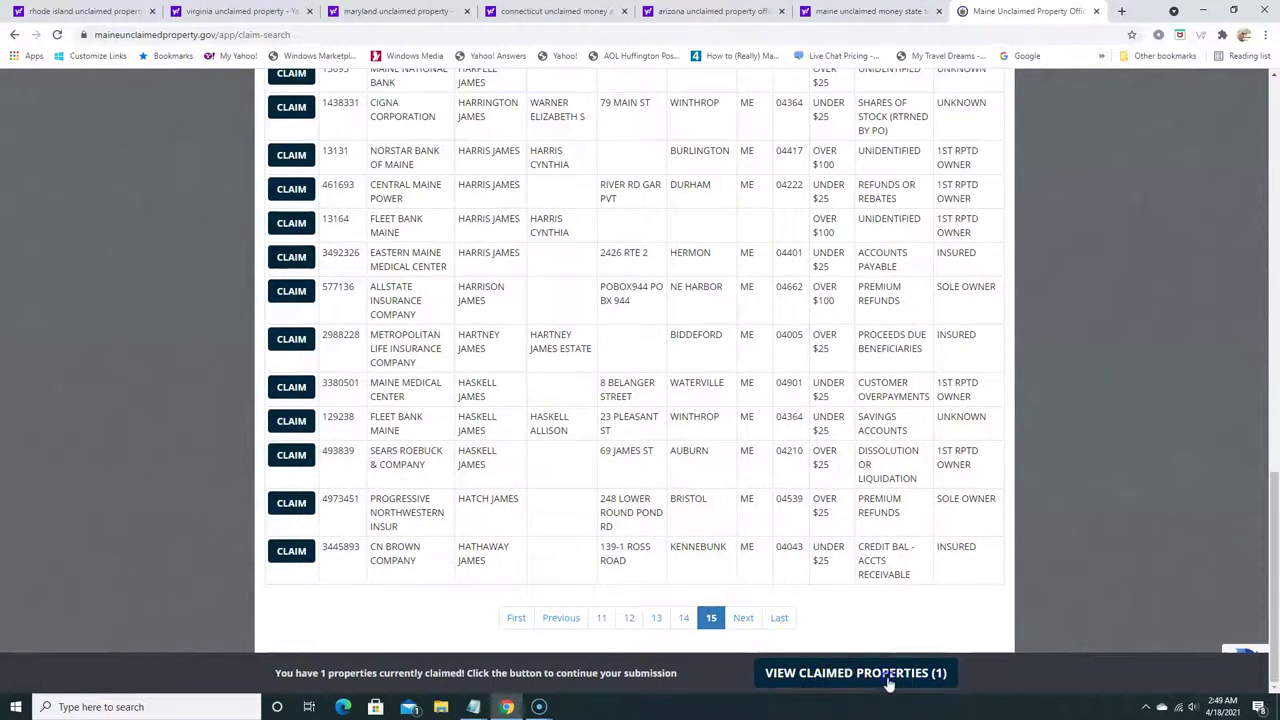
pyautogui.scroll(-2, 595, 425)
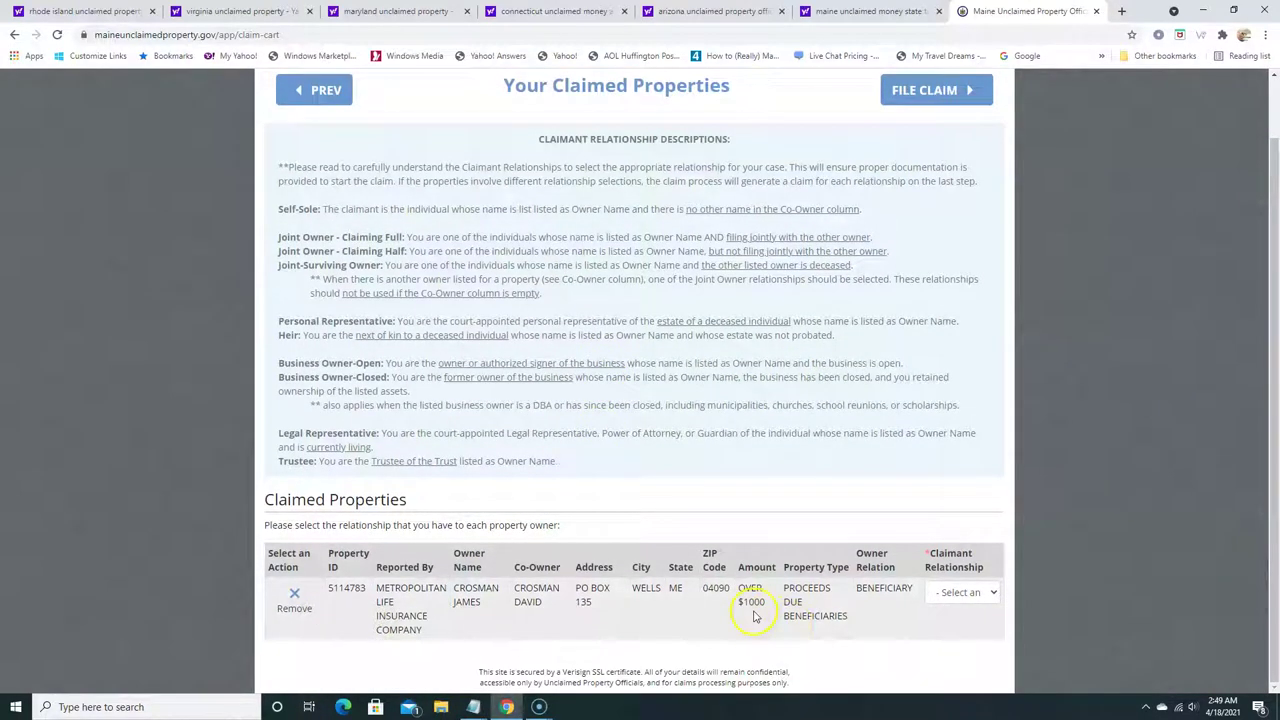
pyautogui.click(964, 600)
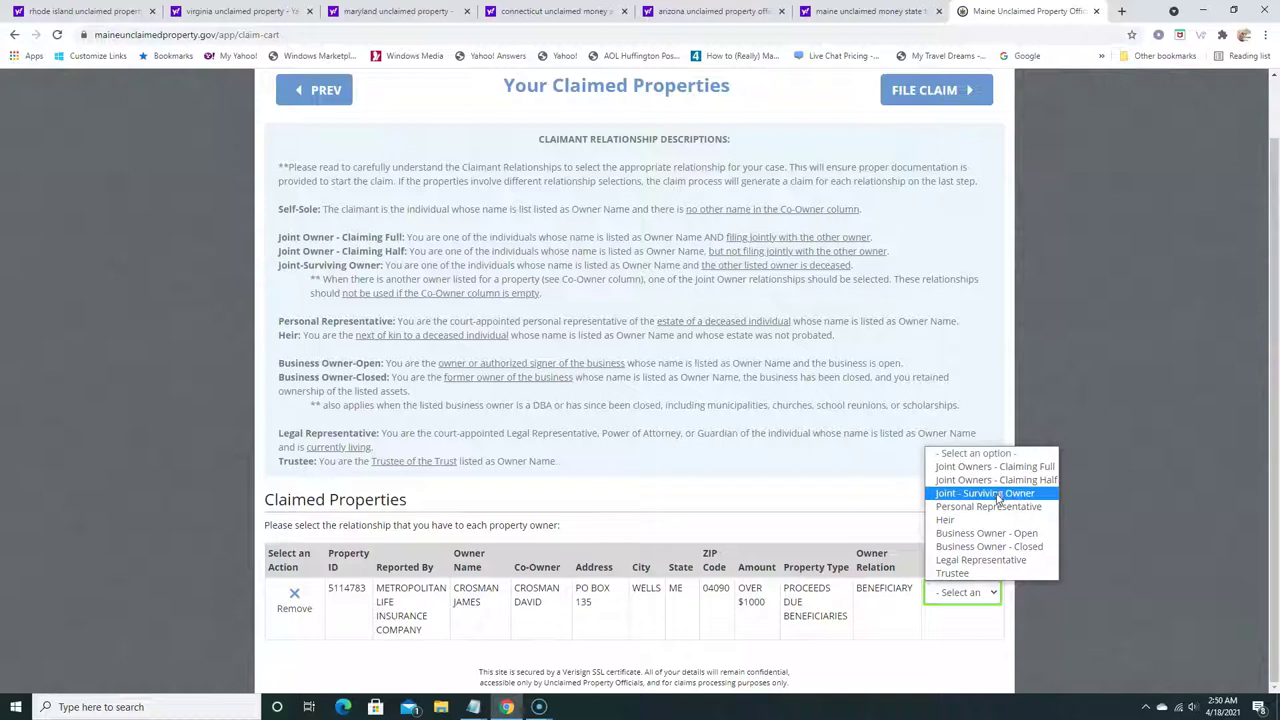
pyautogui.click(992, 512)
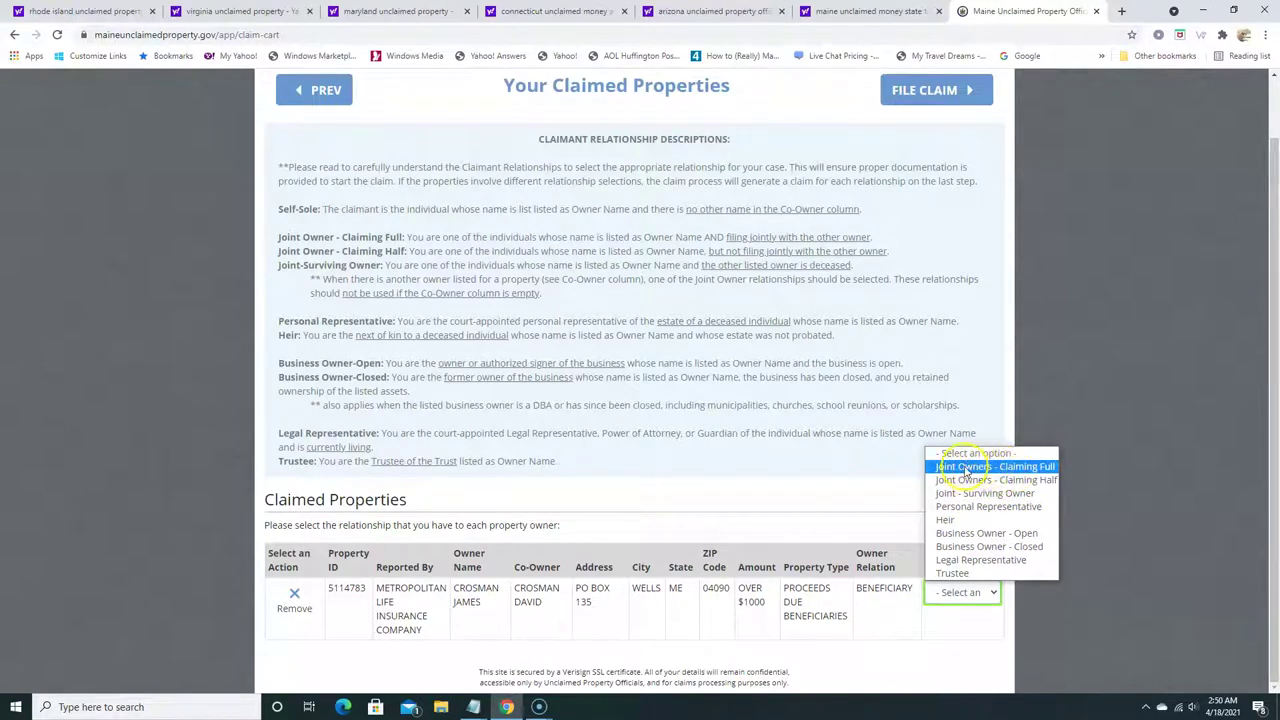
pyautogui.click(995, 467)
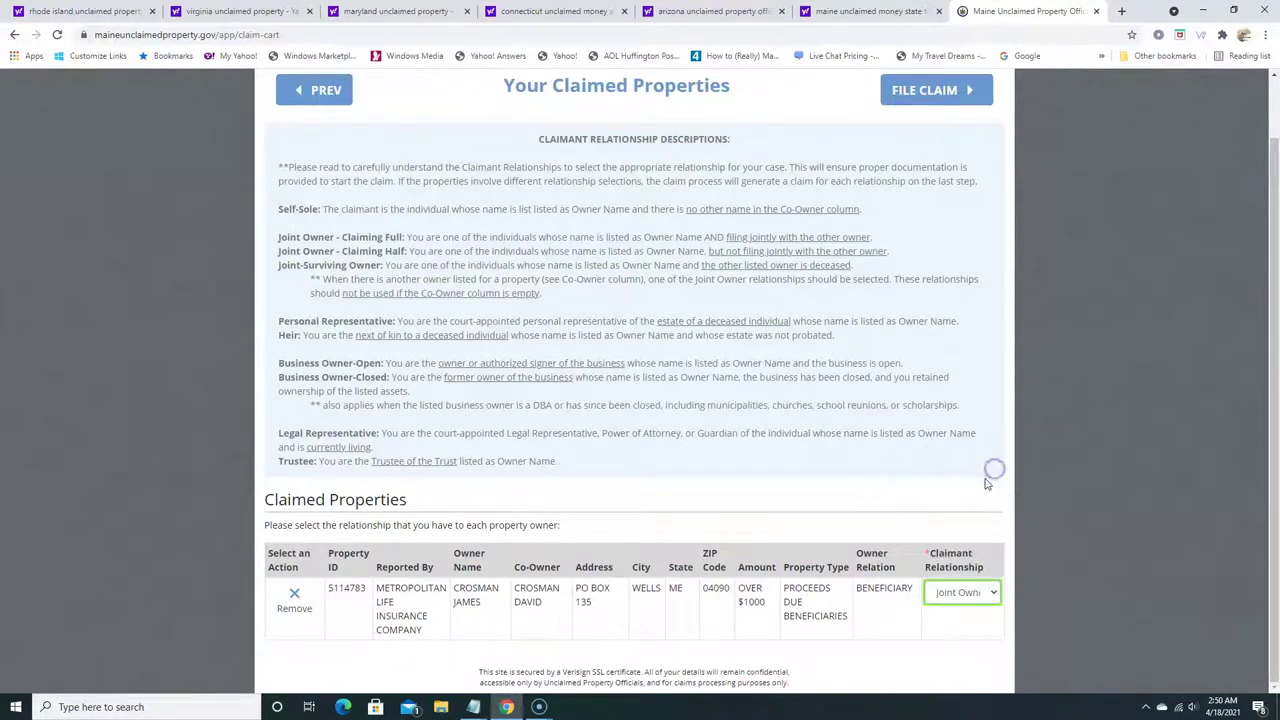
pyautogui.scroll(1, 875, 360)
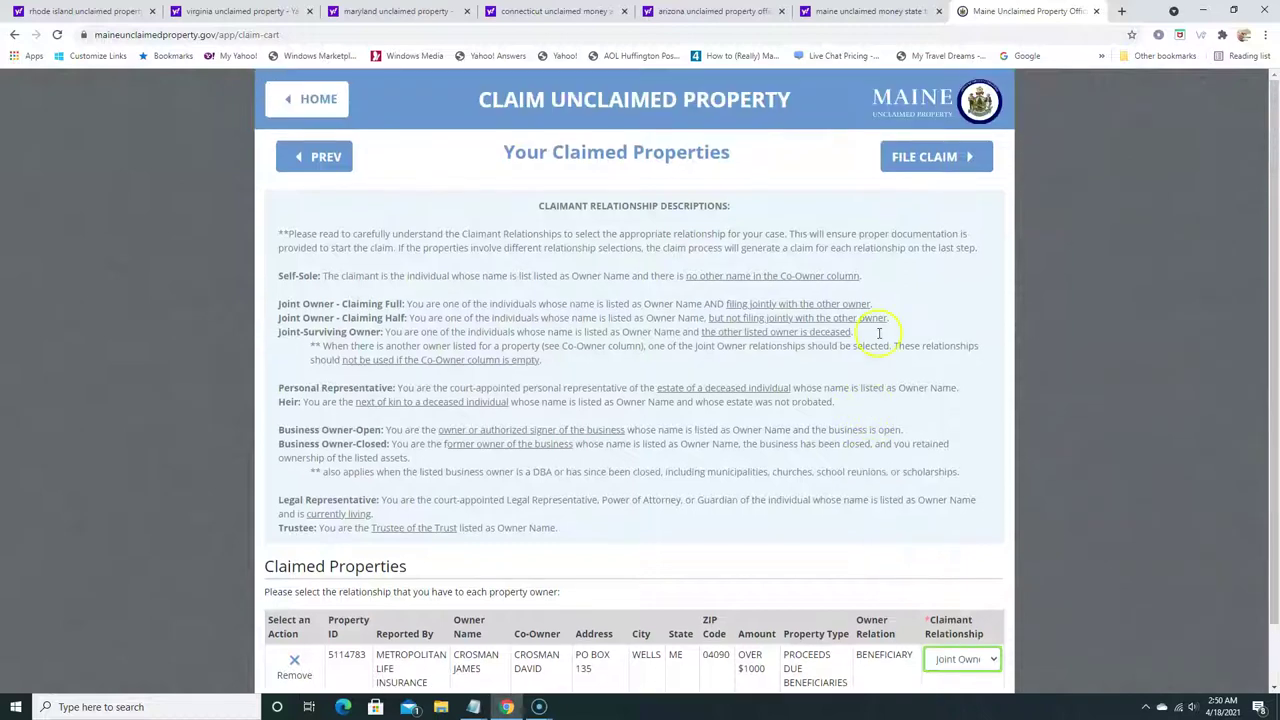
pyautogui.click(925, 158)
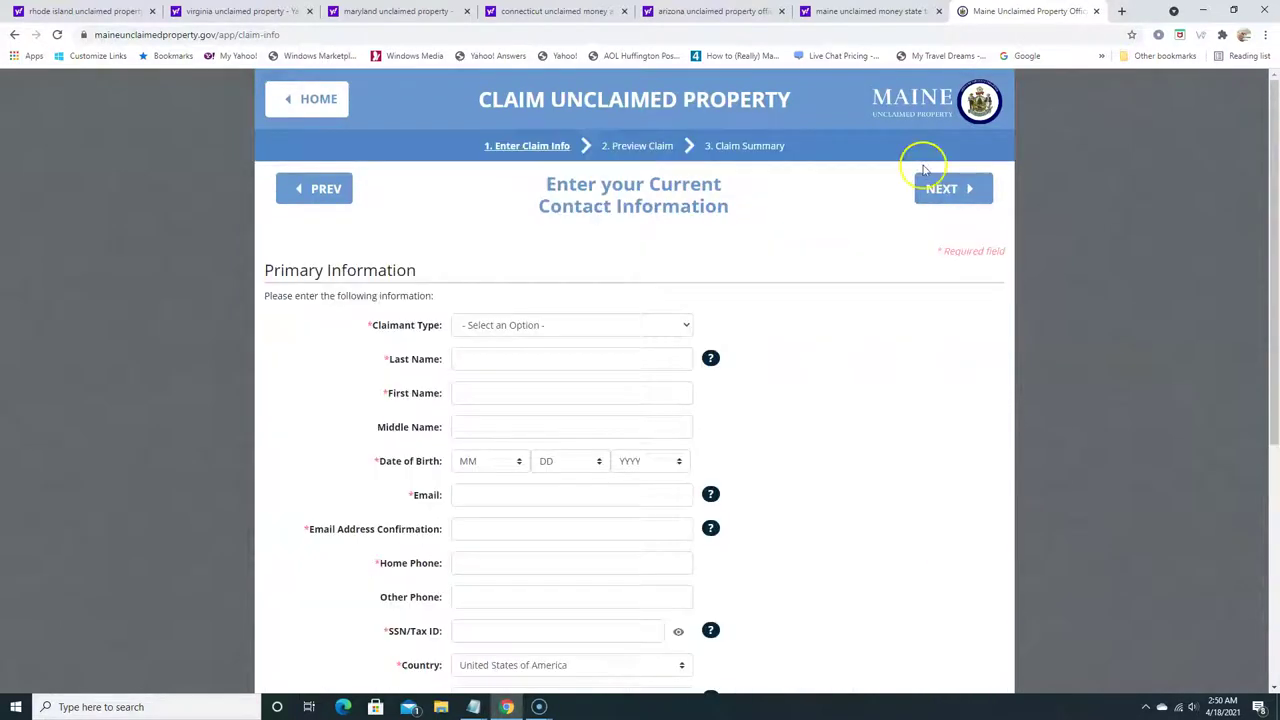
# Examine the contact information fields required for the claim and the claimed properties summary at the end of the form
pyautogui.scroll(-3, 803, 266)
pyautogui.scroll(2, 390, 360)
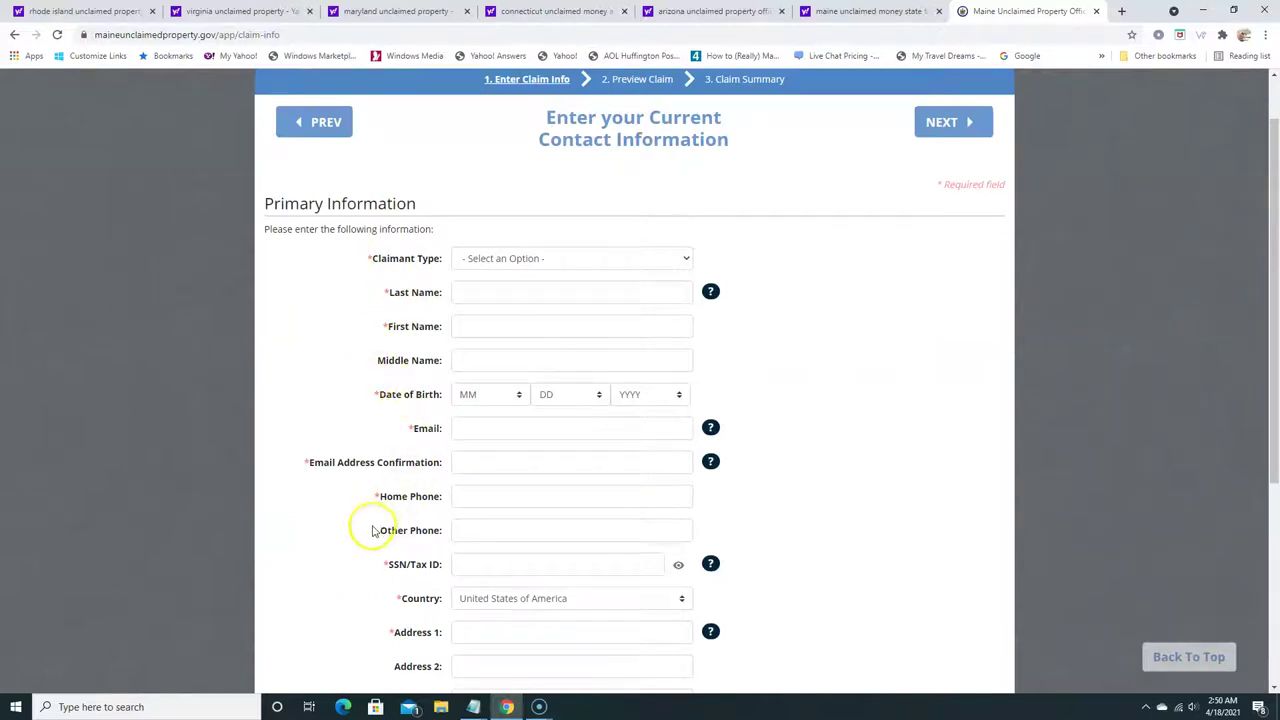
pyautogui.scroll(-3, 368, 527)
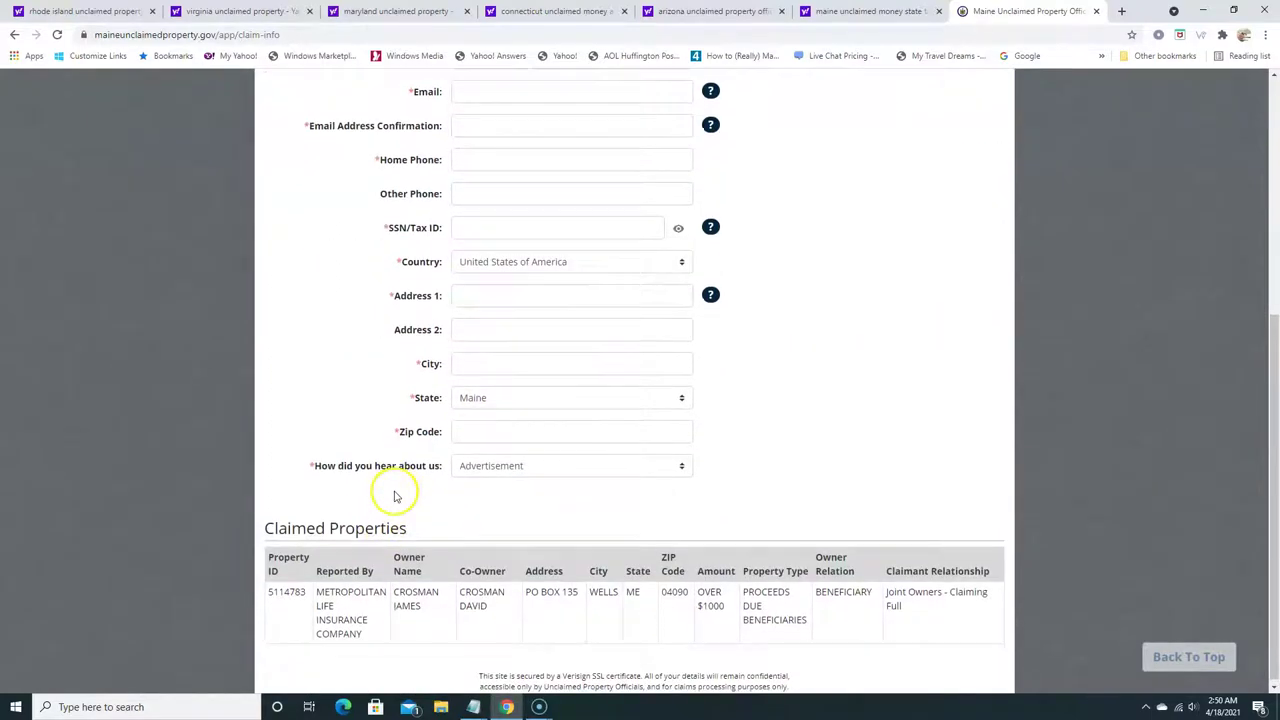
pyautogui.scroll(5, 396, 492)
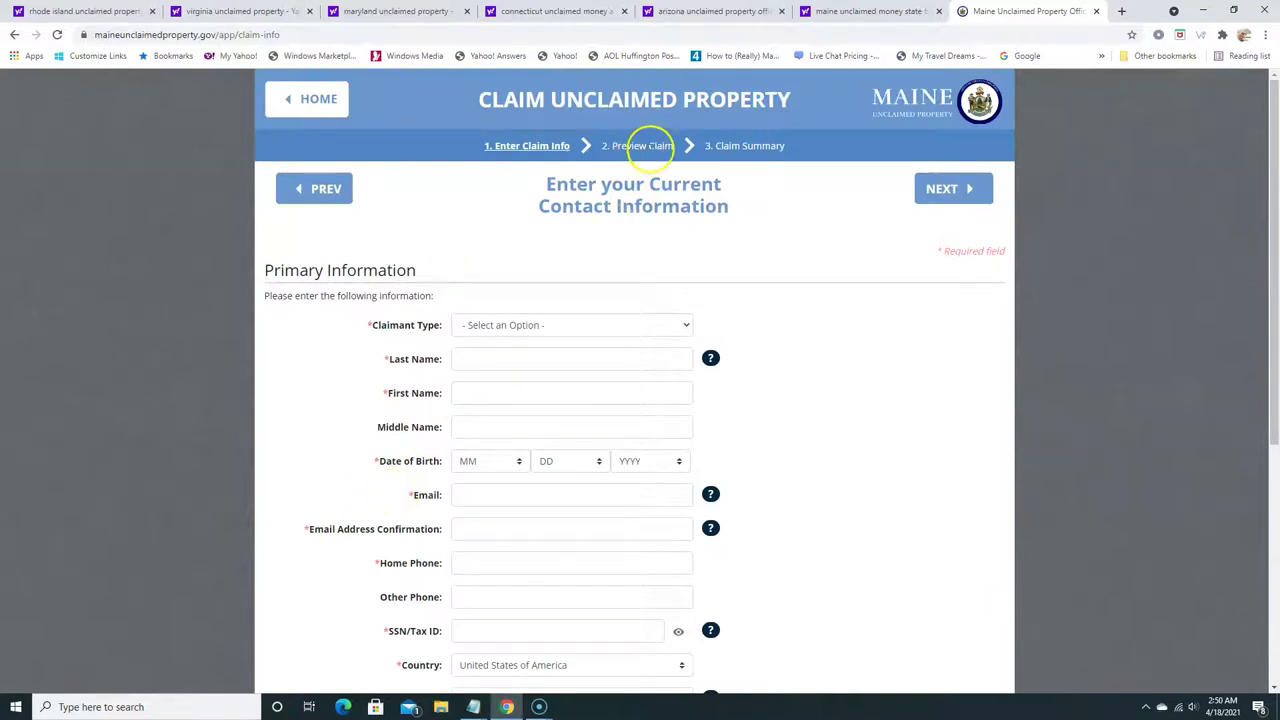
pyautogui.scroll(-1, 573, 358)
pyautogui.scroll(-3, 573, 358)
pyautogui.scroll(3, 660, 260)
pyautogui.scroll(-4, 686, 392)
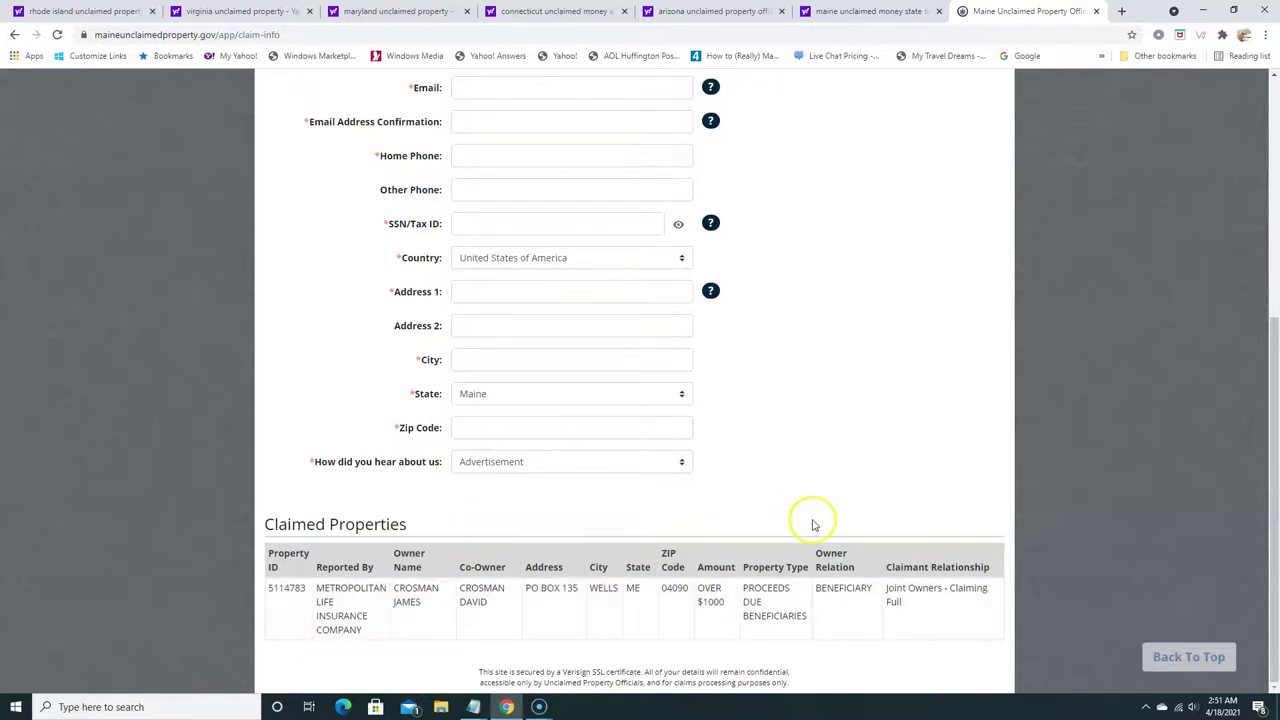
pyautogui.scroll(3, 813, 525)
pyautogui.scroll(1, 813, 525)
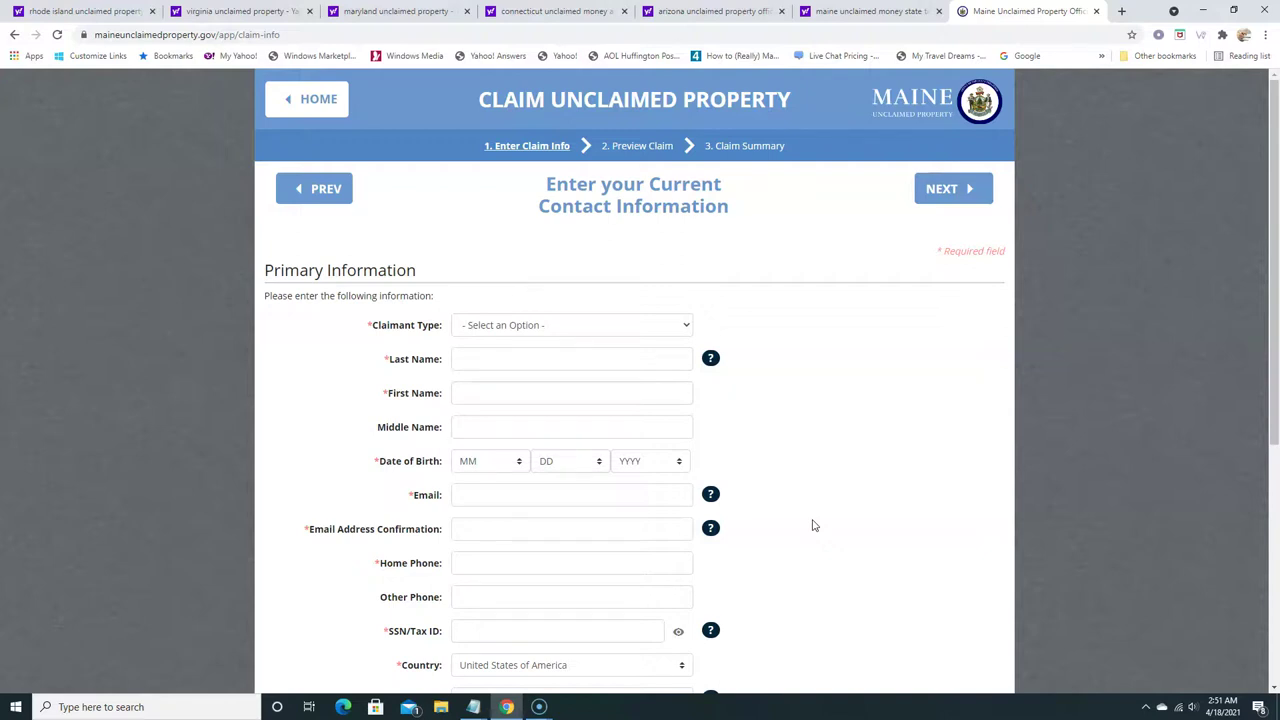
# Abandon the claim form without entering data and return to the Maine unclaimed property home page
pyautogui.click(313, 101)
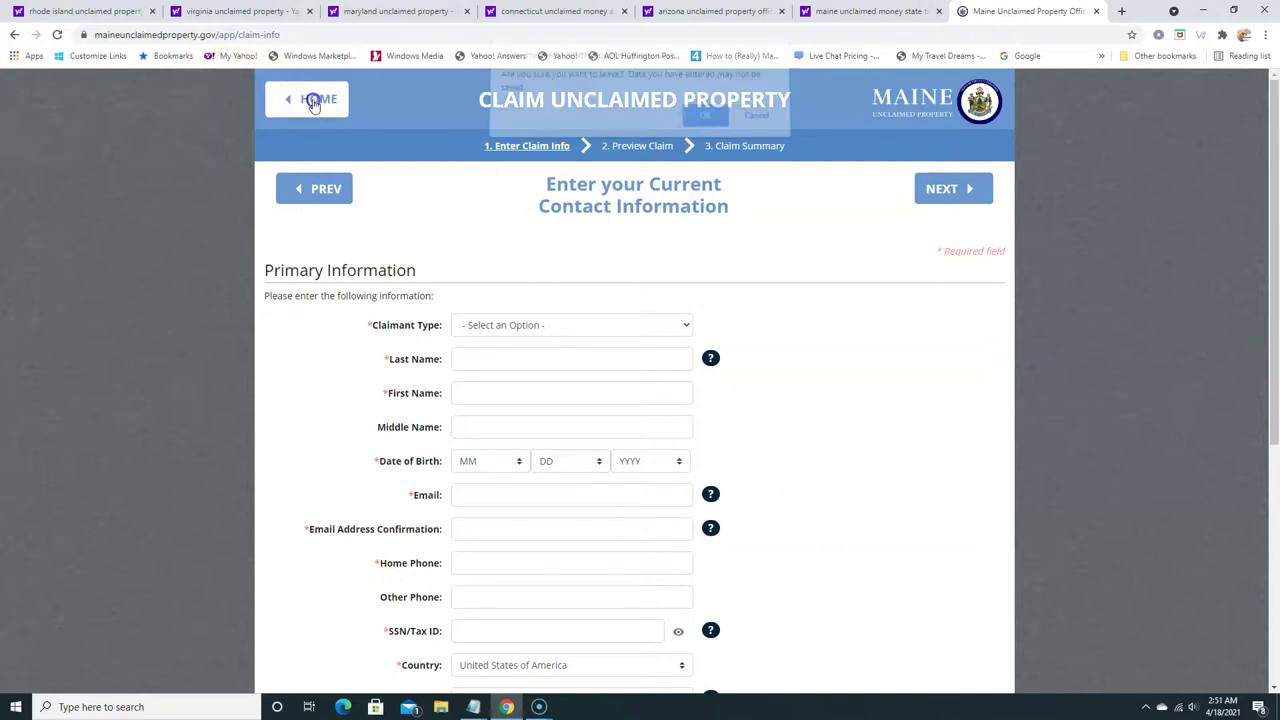
pyautogui.click(706, 120)
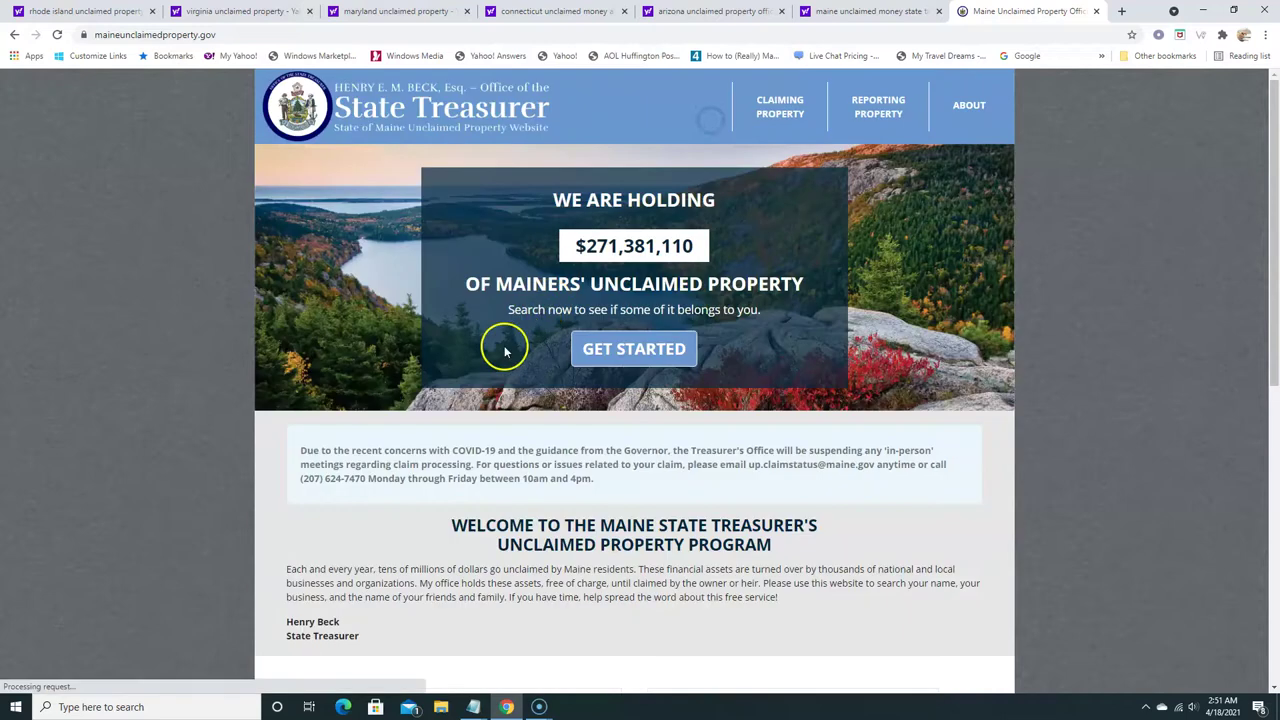